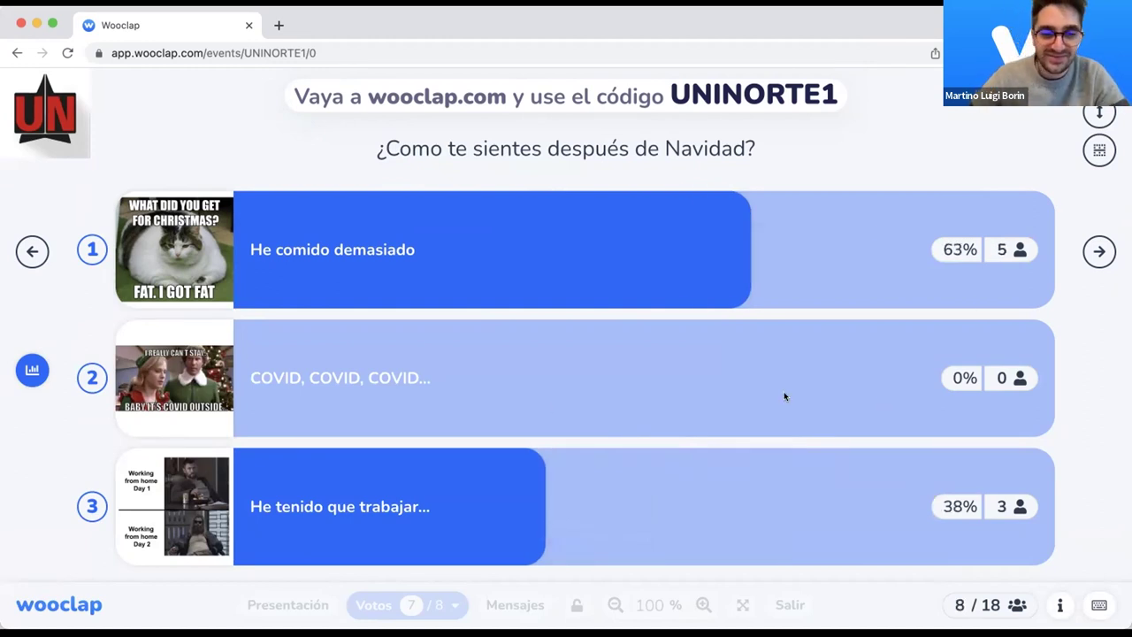
Step: Advance from the Navidad poll results to the closing slide and exit the presentation
mouse_move(179, 399)
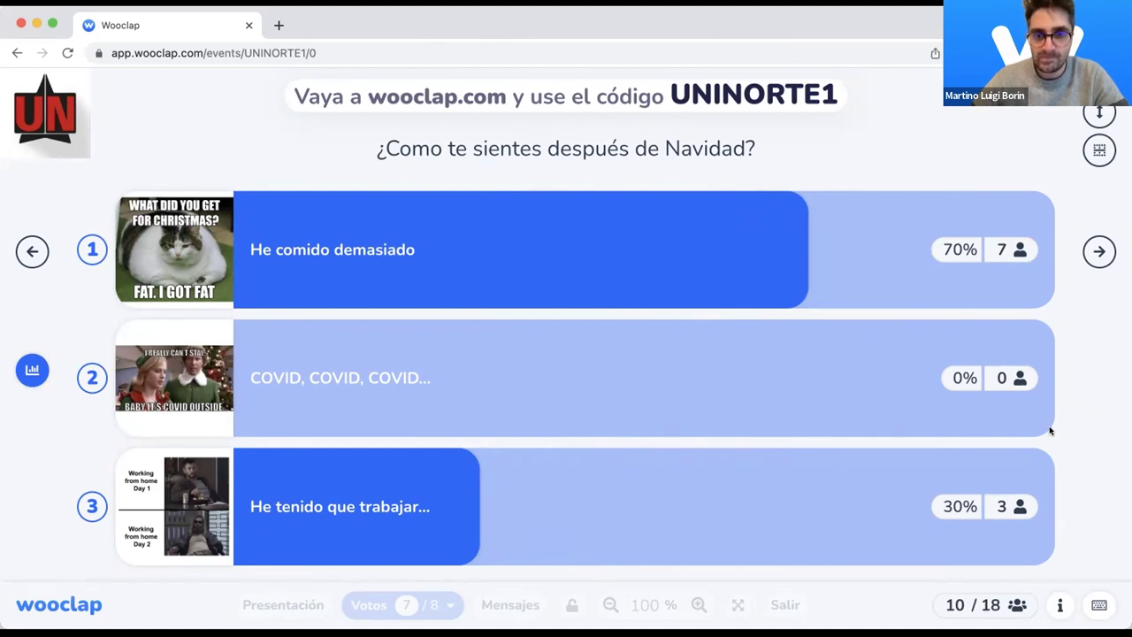
left_click(1100, 253)
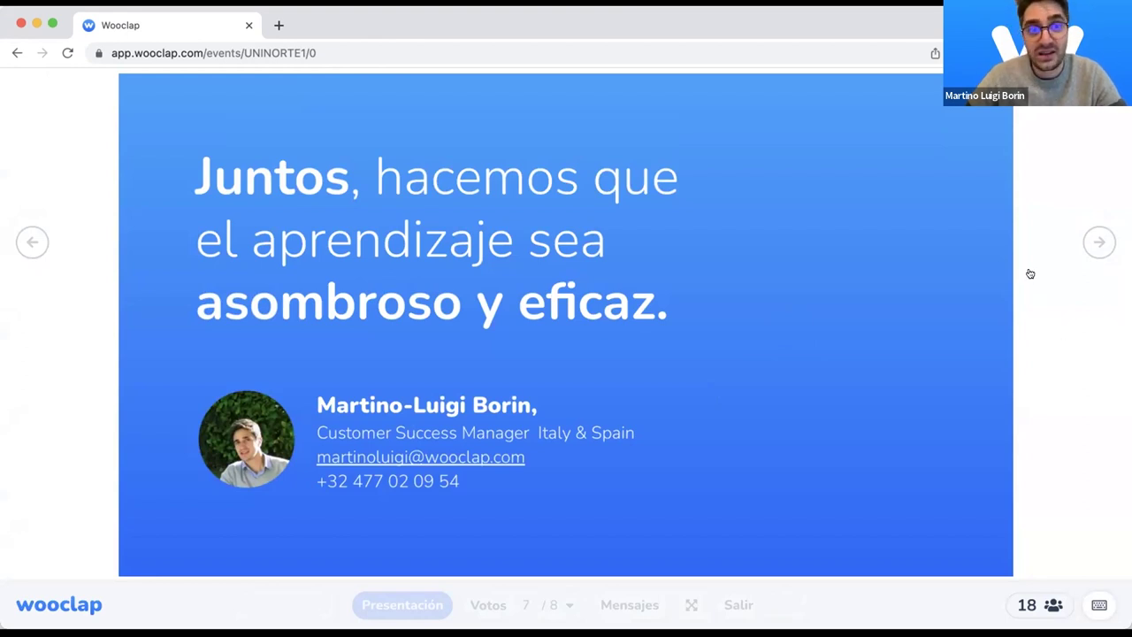
key("Escape")
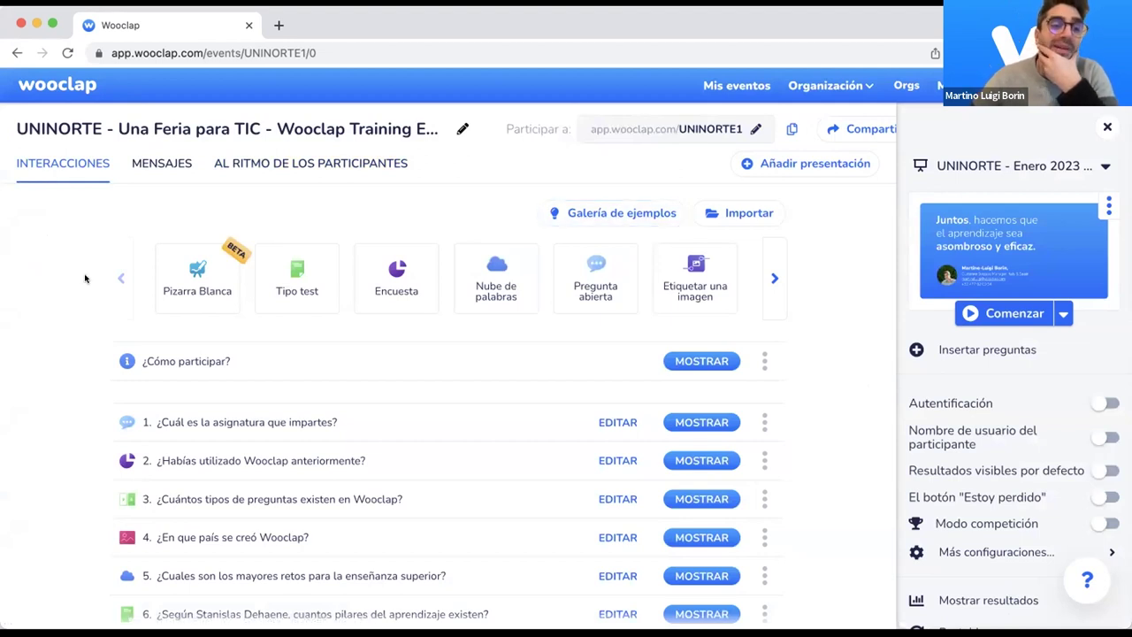
Step: Open the event's title and its participation code for editing, closing each editor again
left_click(173, 129)
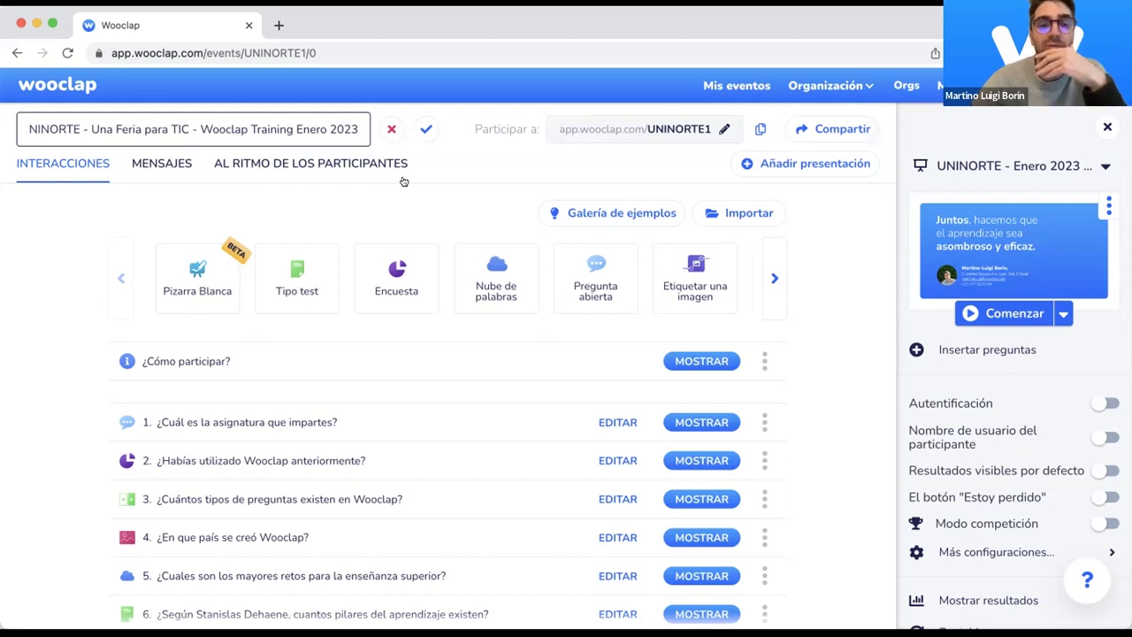
left_click(425, 131)
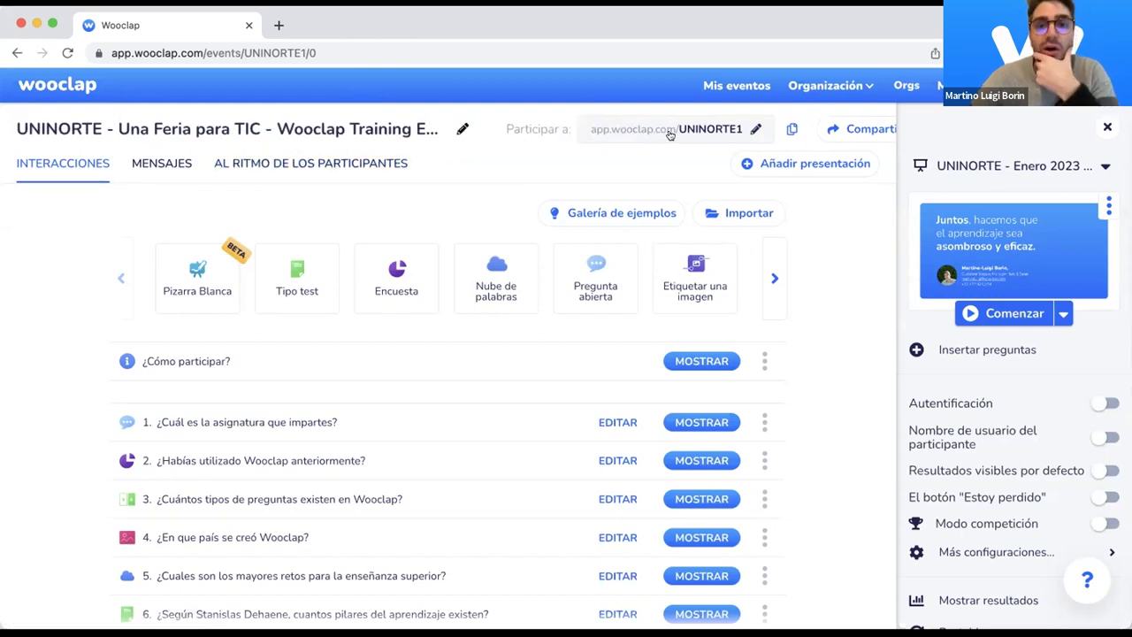
left_click(713, 132)
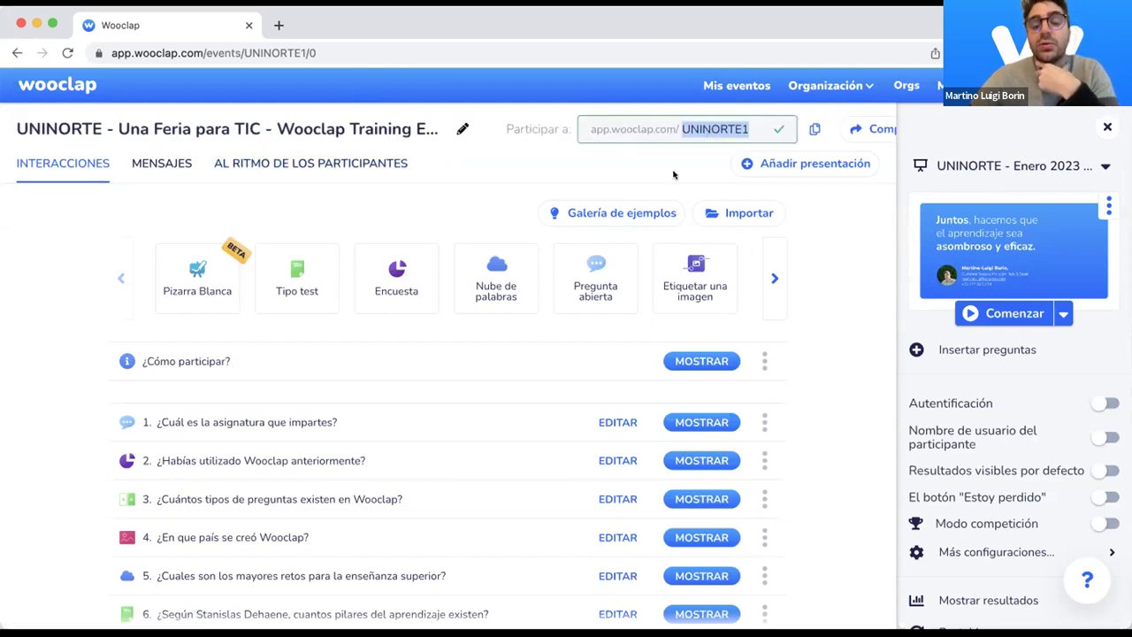
left_click(673, 174)
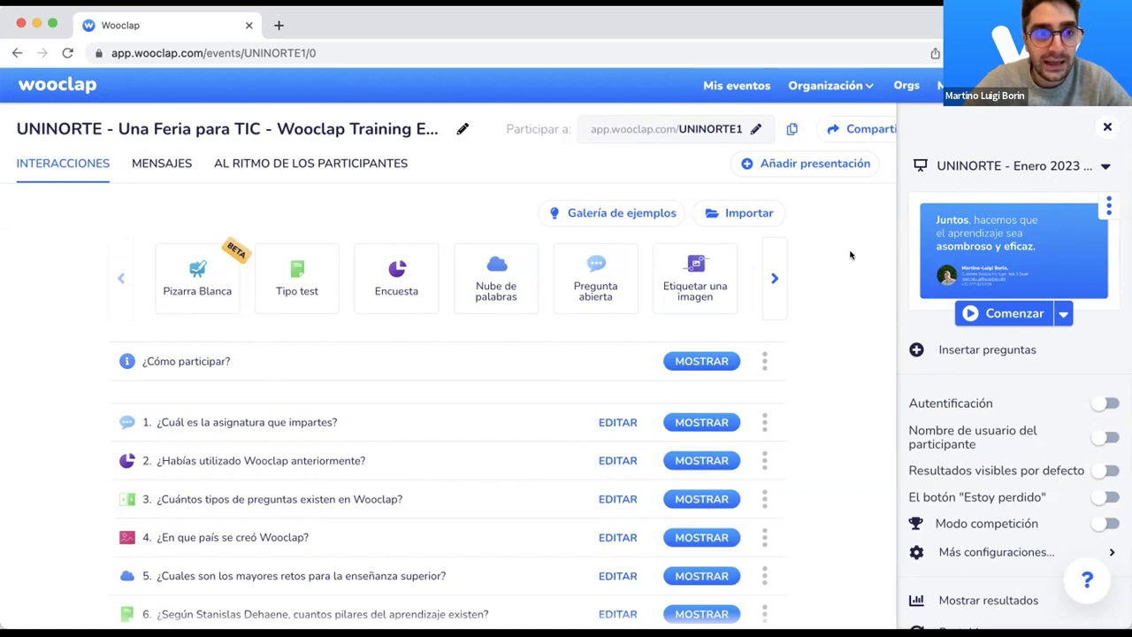
Step: Look through the available question types, from Pizarra Blanca to Concordancia de criterio, and the event's existing question list
scroll(298, 266, "down", 1)
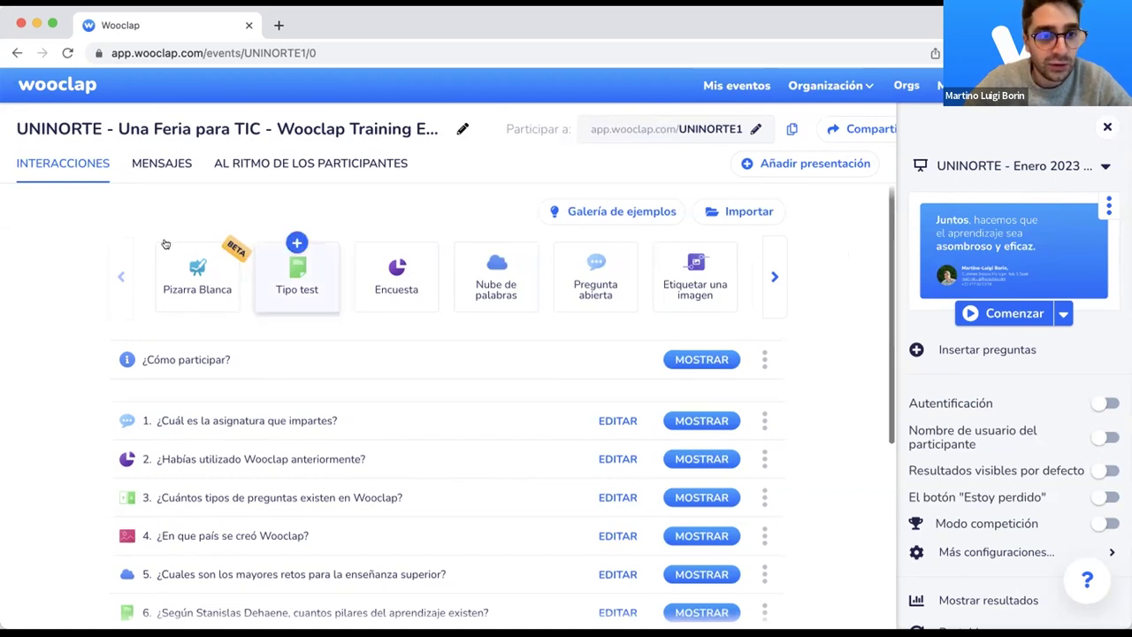
left_click(775, 279)
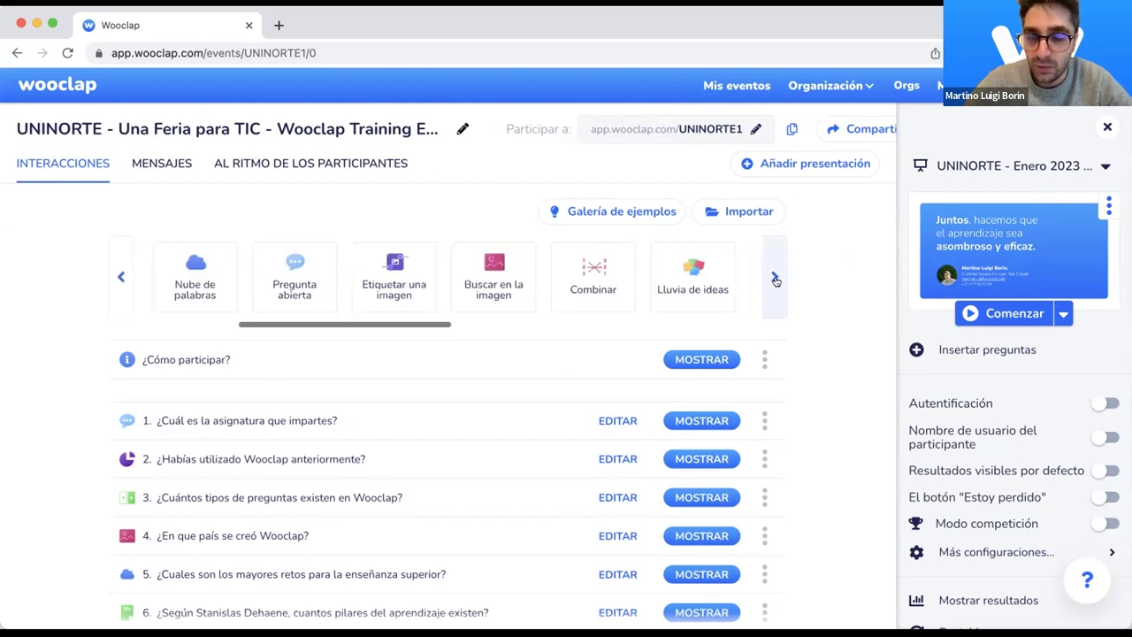
left_click(775, 279)
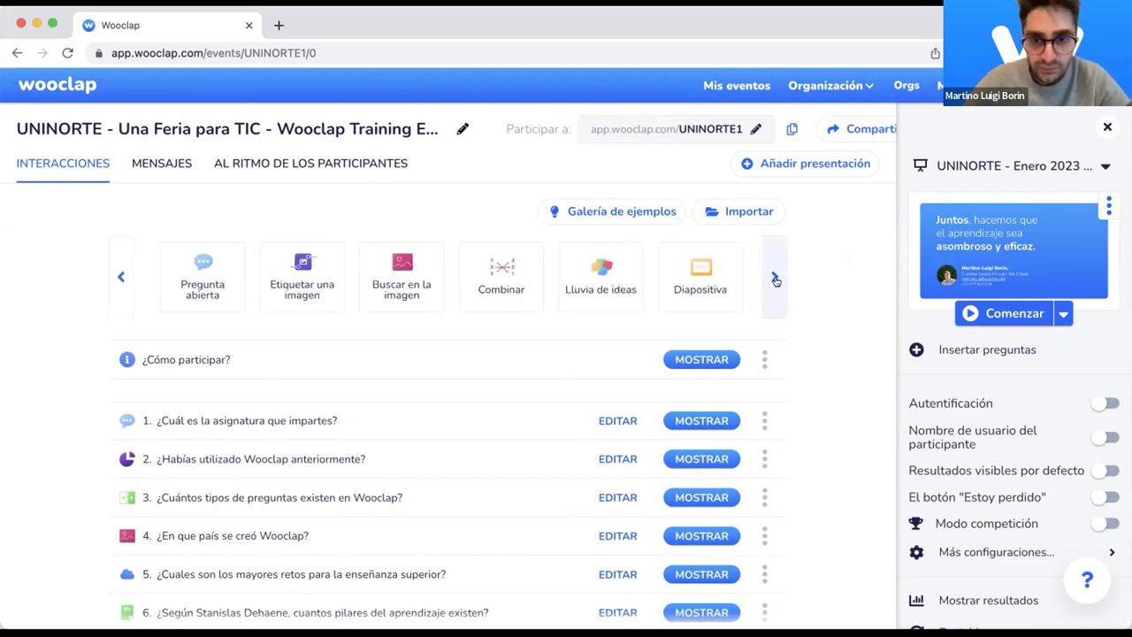
left_click(775, 279)
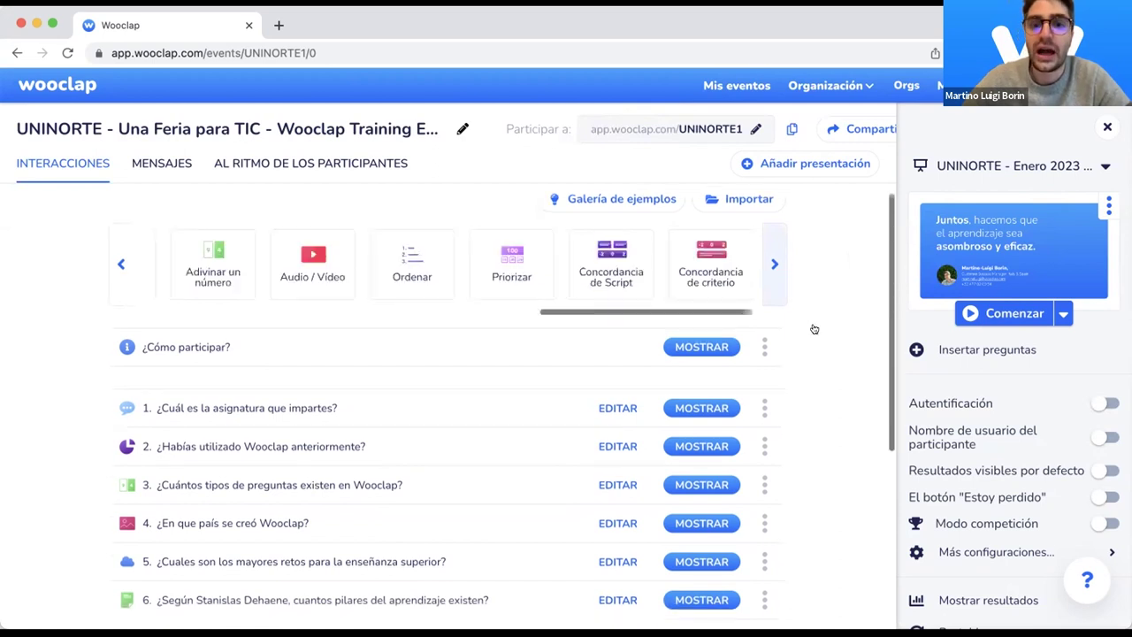
scroll(639, 285, "down", 1)
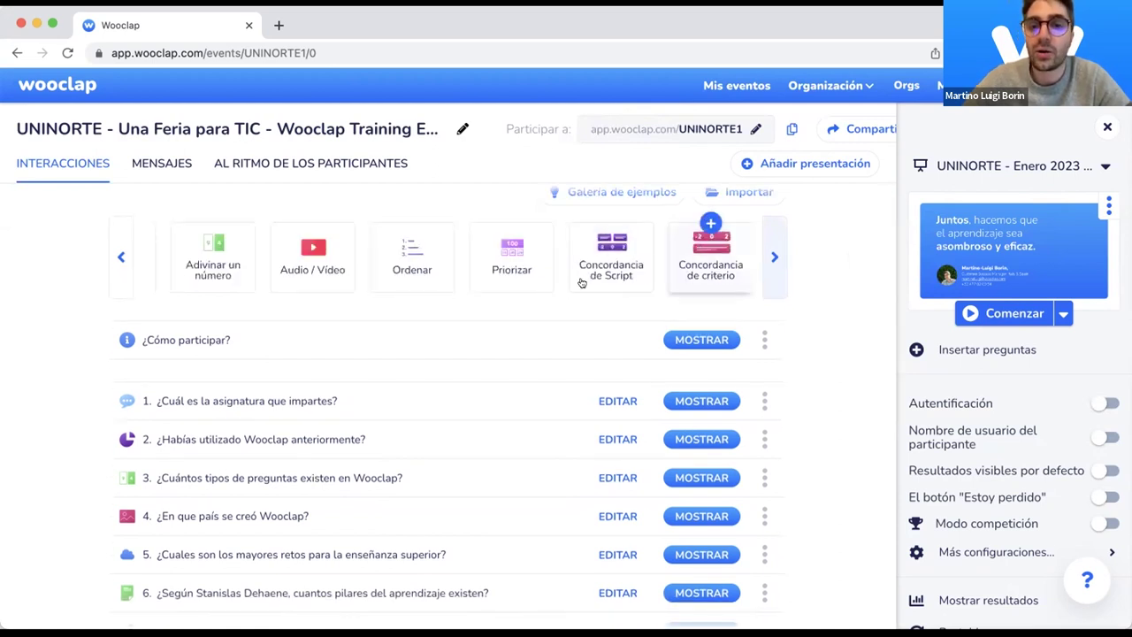
scroll(619, 276, "up", 1)
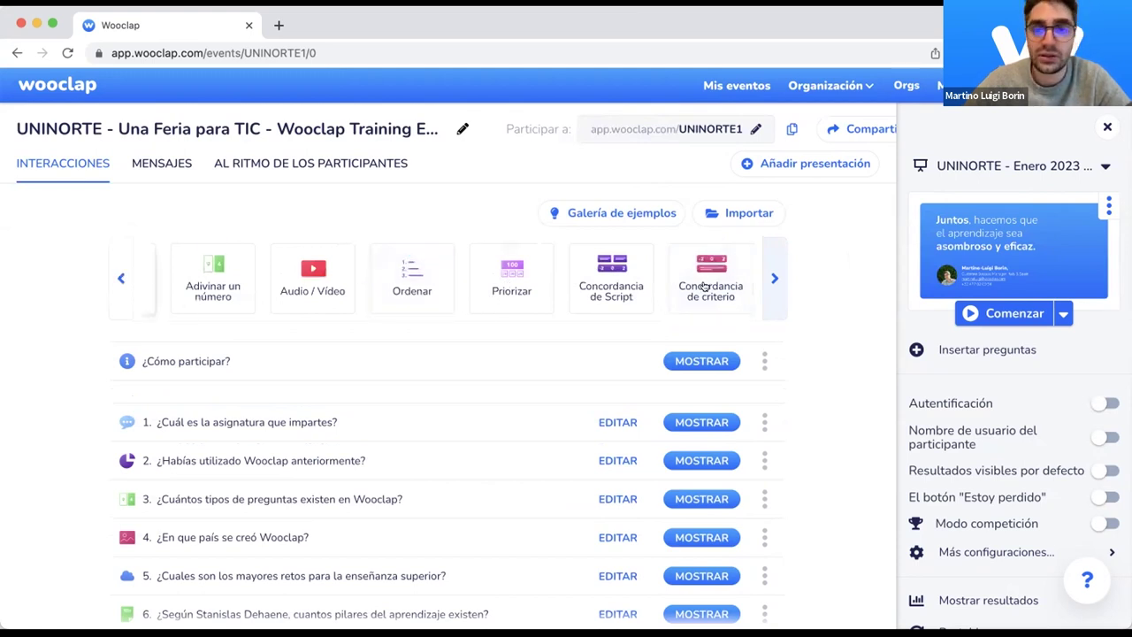
scroll(695, 292, "left", 5)
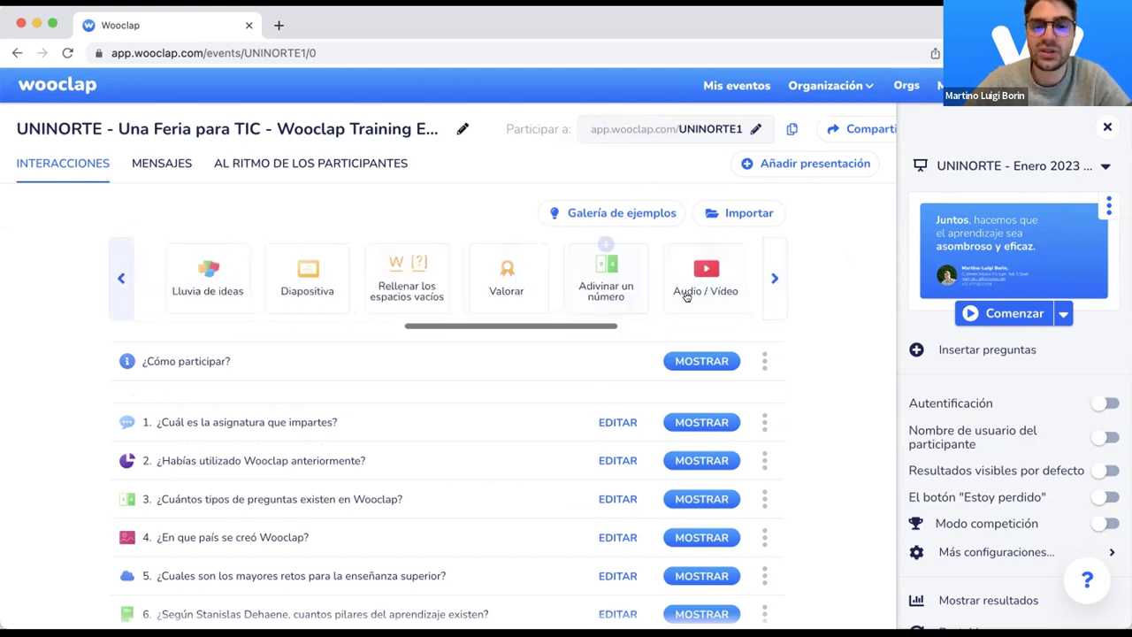
left_click(124, 282)
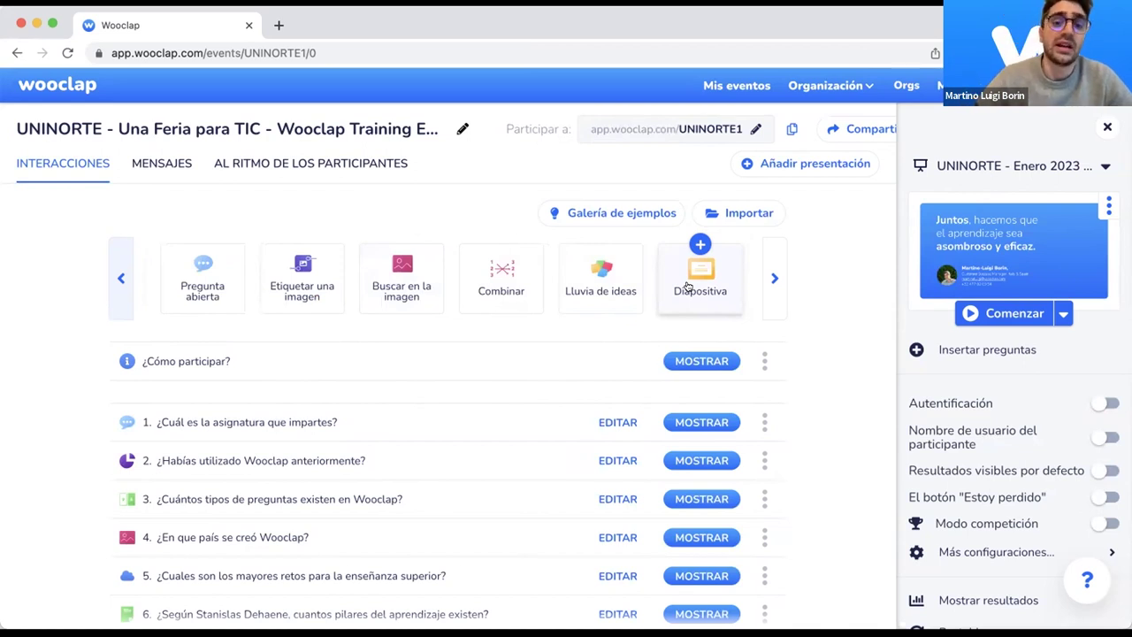
scroll(566, 369, "down", 2)
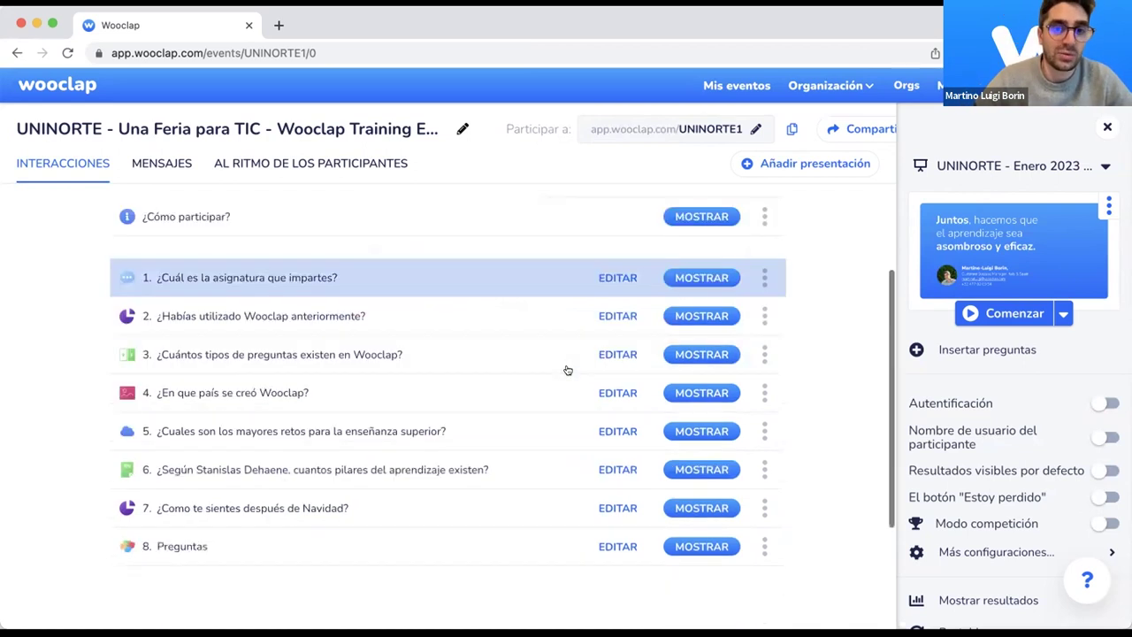
scroll(501, 349, "up", 2)
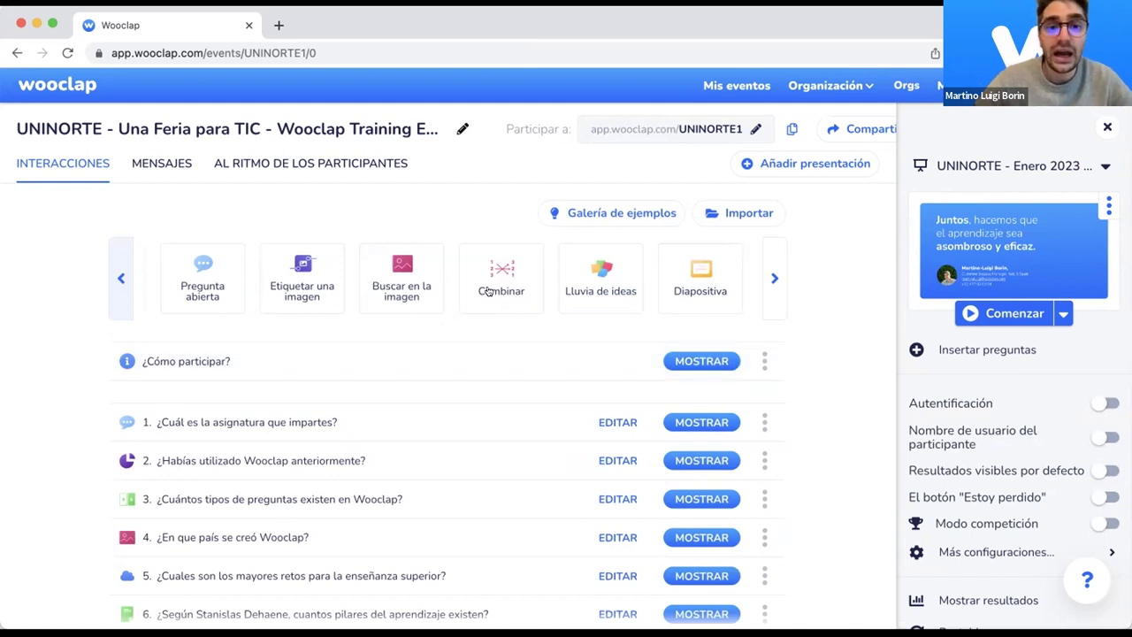
scroll(494, 266, "down", 1)
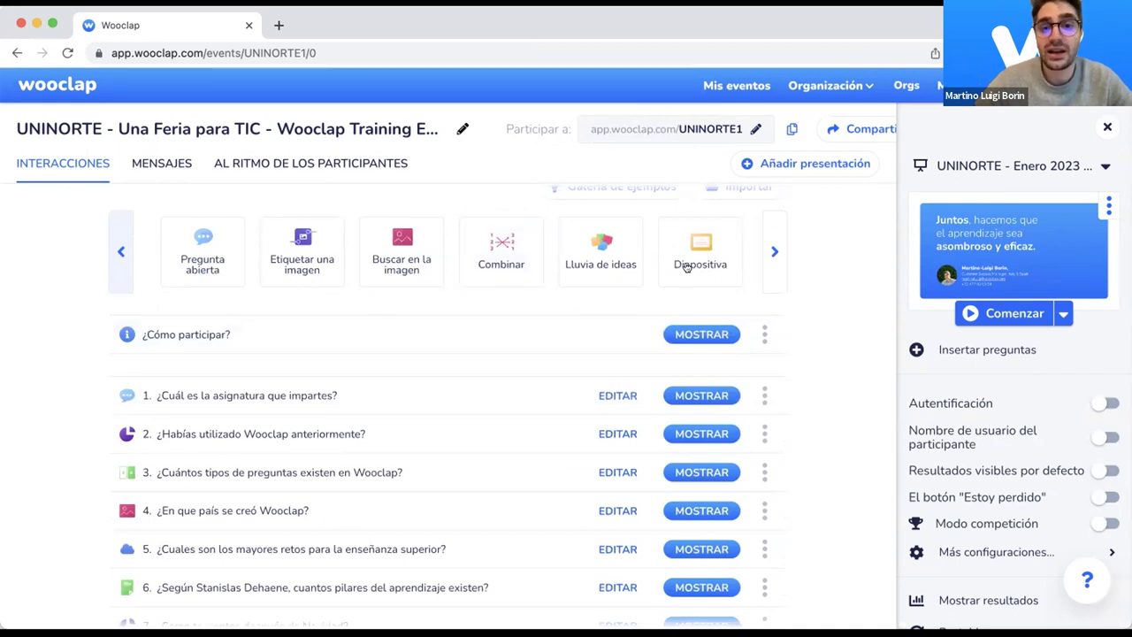
scroll(778, 265, "left", 5)
scroll(519, 274, "right", 5)
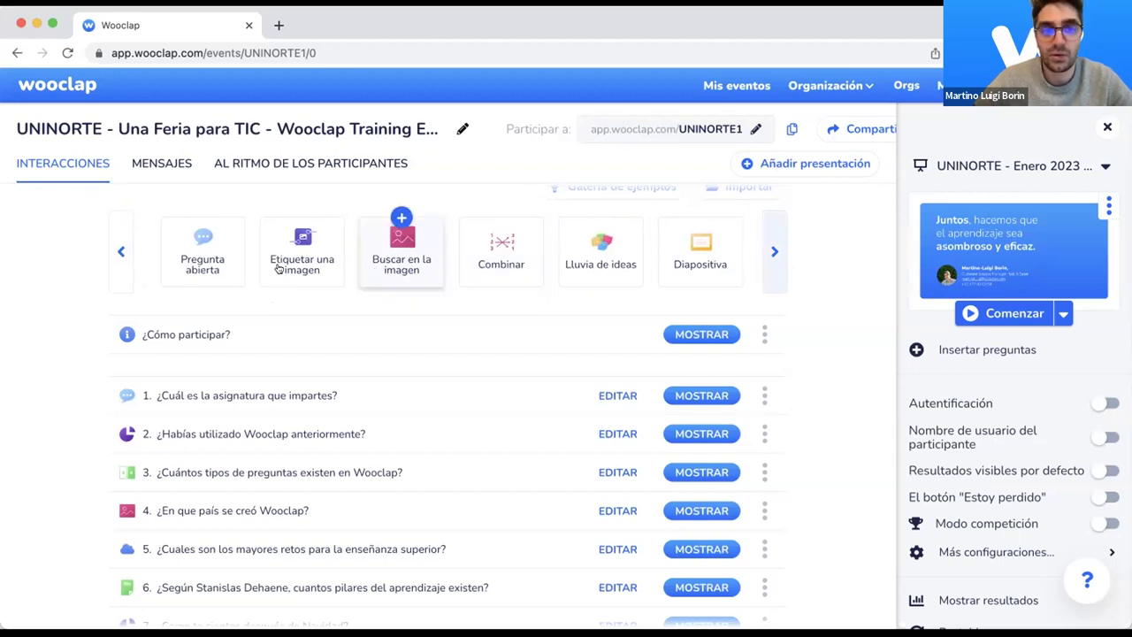
scroll(425, 257, "left", 3)
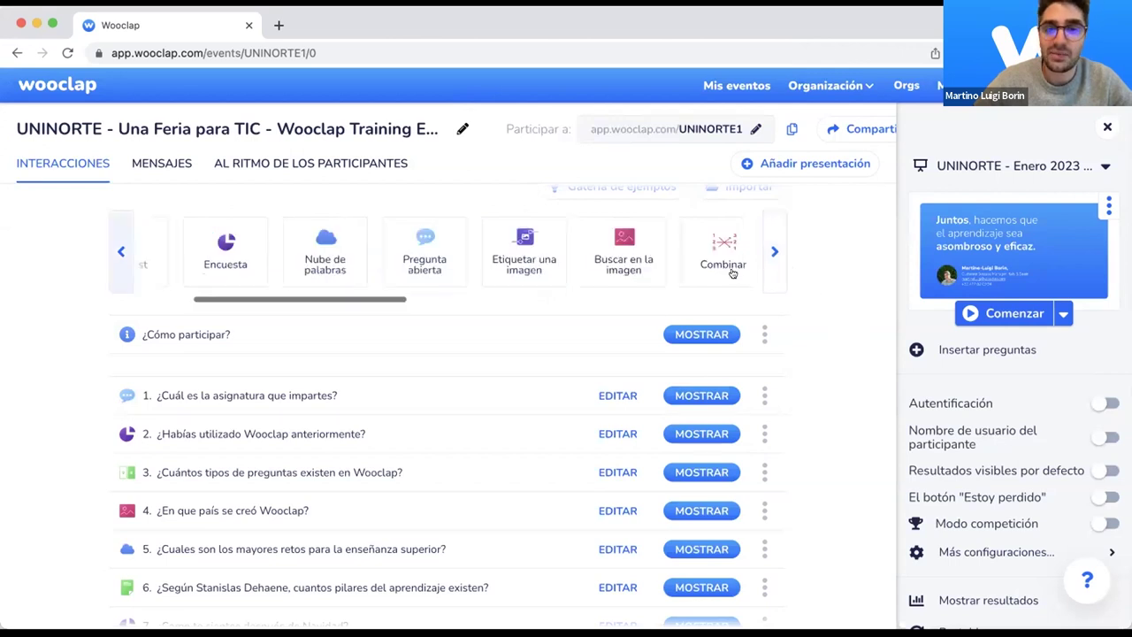
scroll(619, 279, "left", 3)
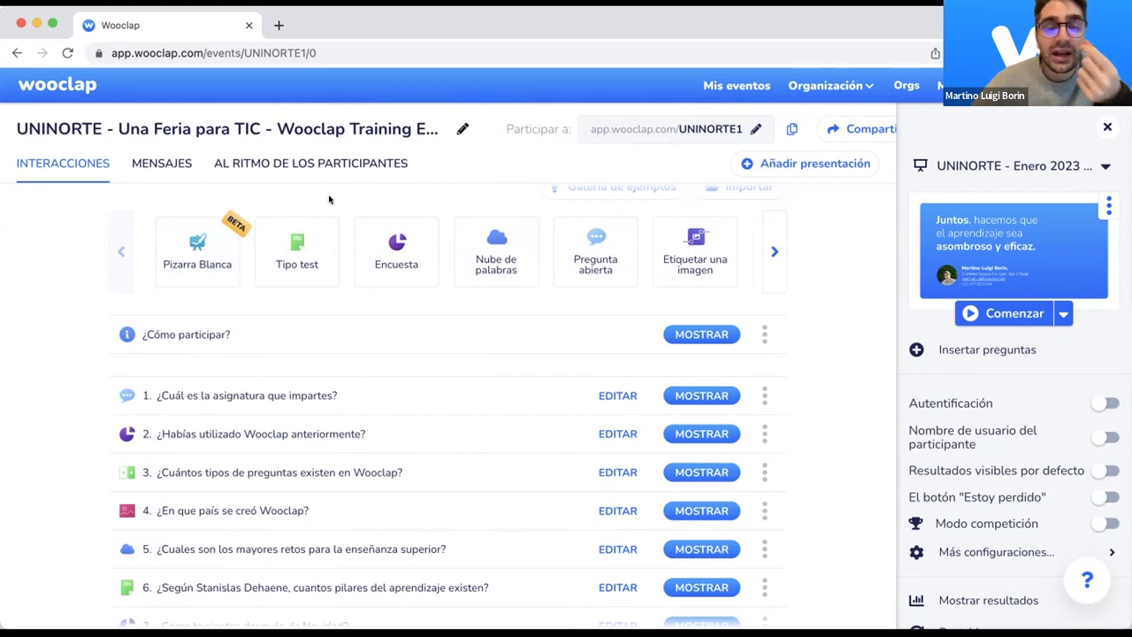
Step: Create a Tipo test question titled "Pregunta" with the answers "A" and "B"
mouse_move(301, 241)
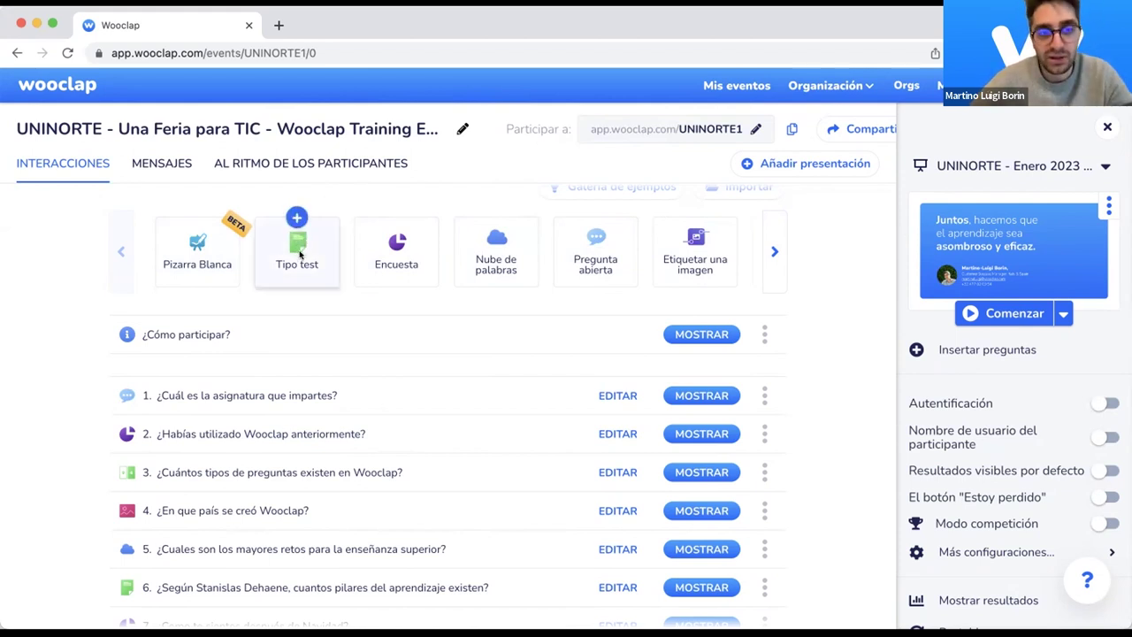
left_click(299, 252)
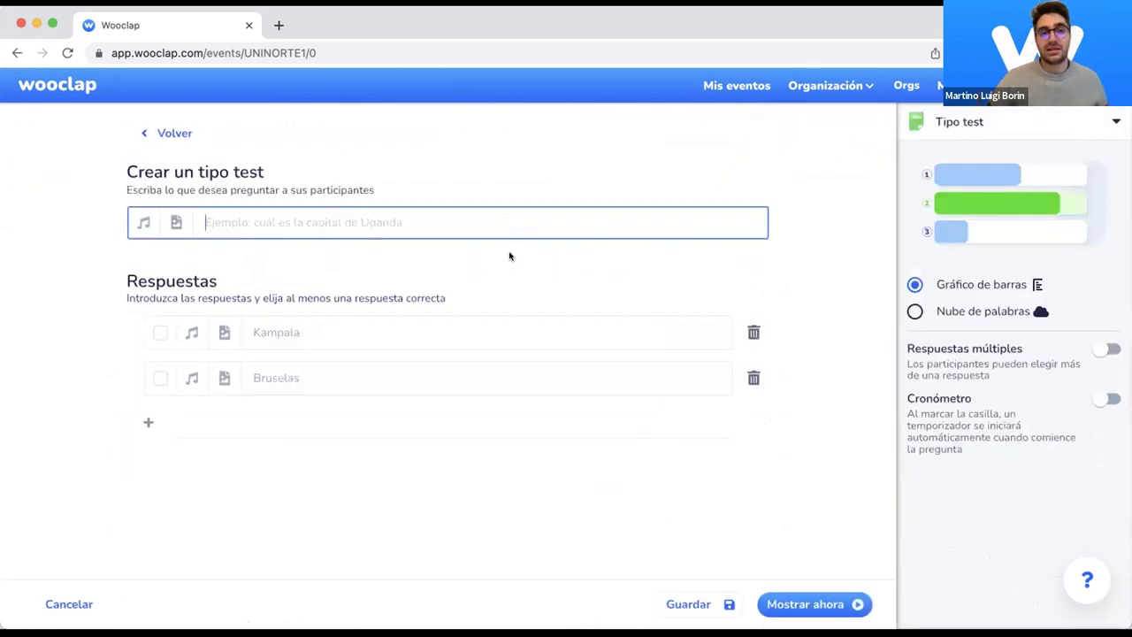
type("Pregunta")
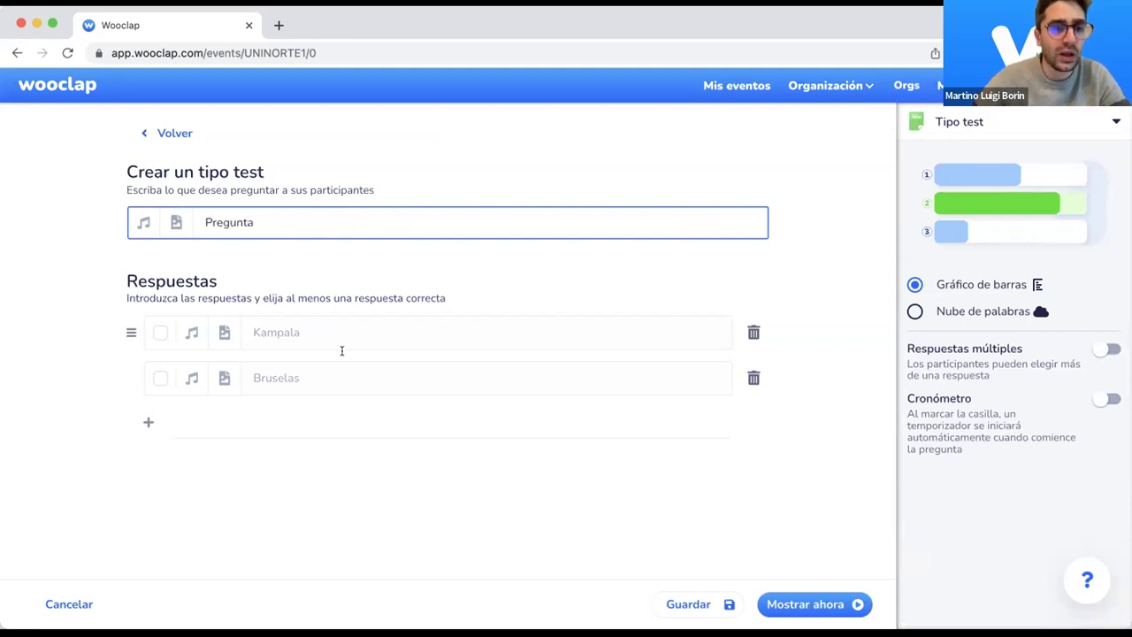
key("Tab")
type("A")
key("Tab")
type("B")
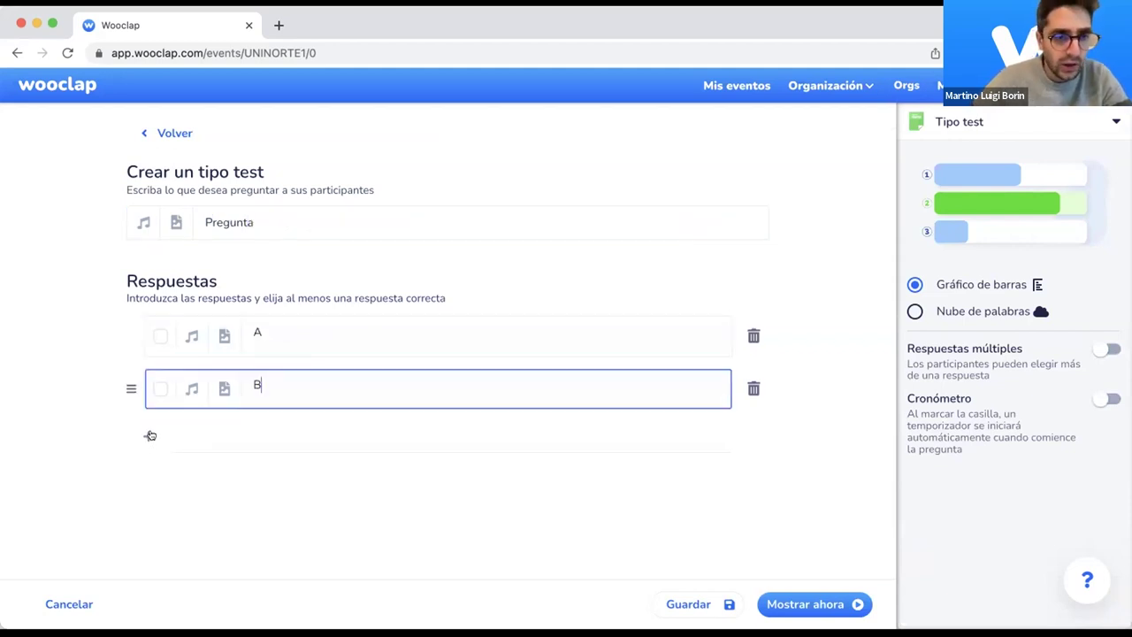
Step: Add a third answer "C" to the question and mark it as the correct one
left_click(150, 435)
type("C")
left_click(116, 384)
left_click(160, 437)
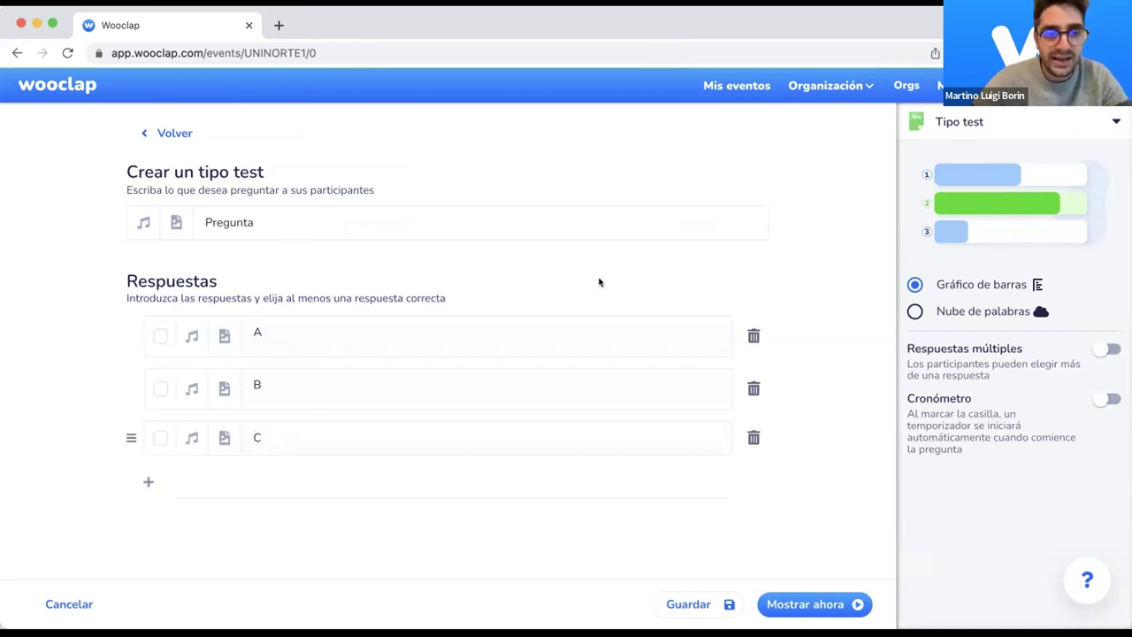
Step: Try the Respuestas múltiples and Cronómetro options, switching each on and back off
left_click(1099, 355)
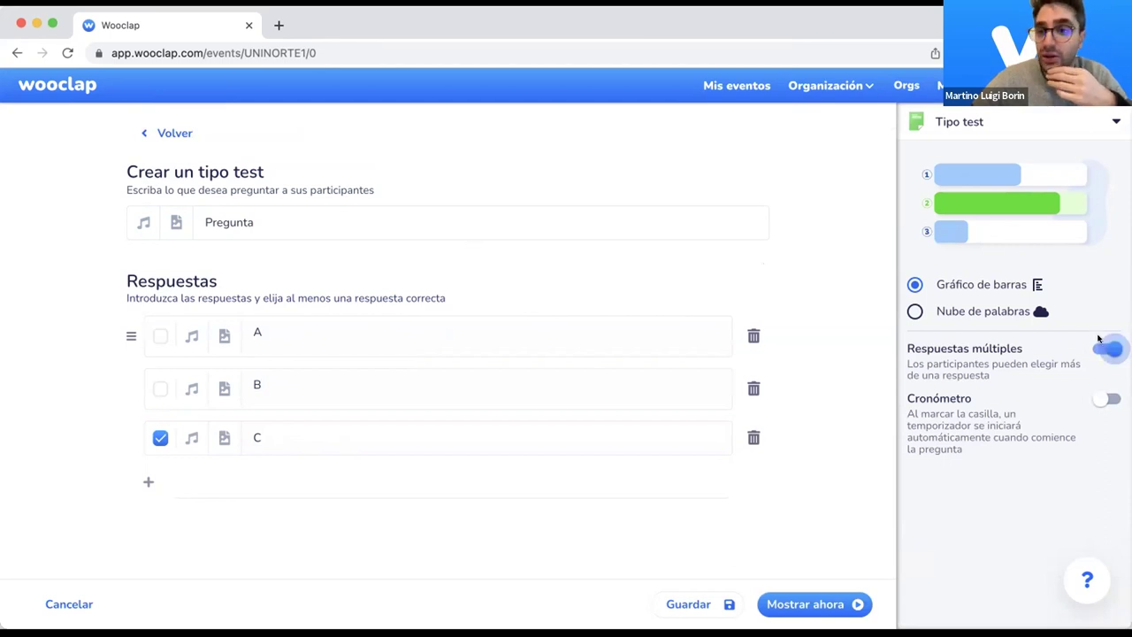
left_click(1093, 348)
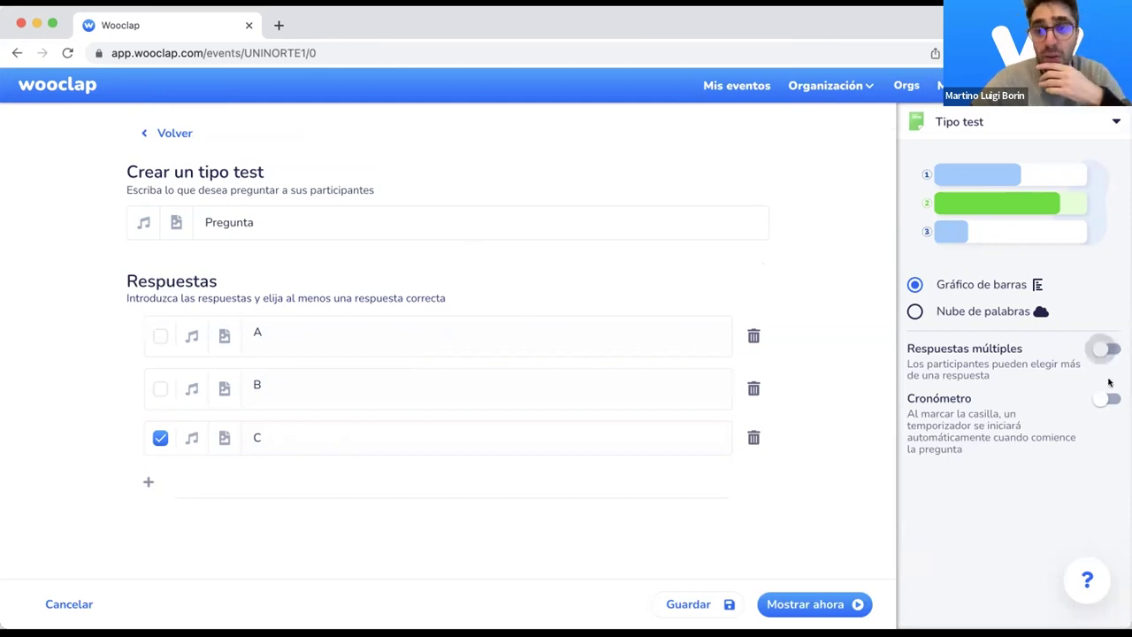
left_click(1105, 398)
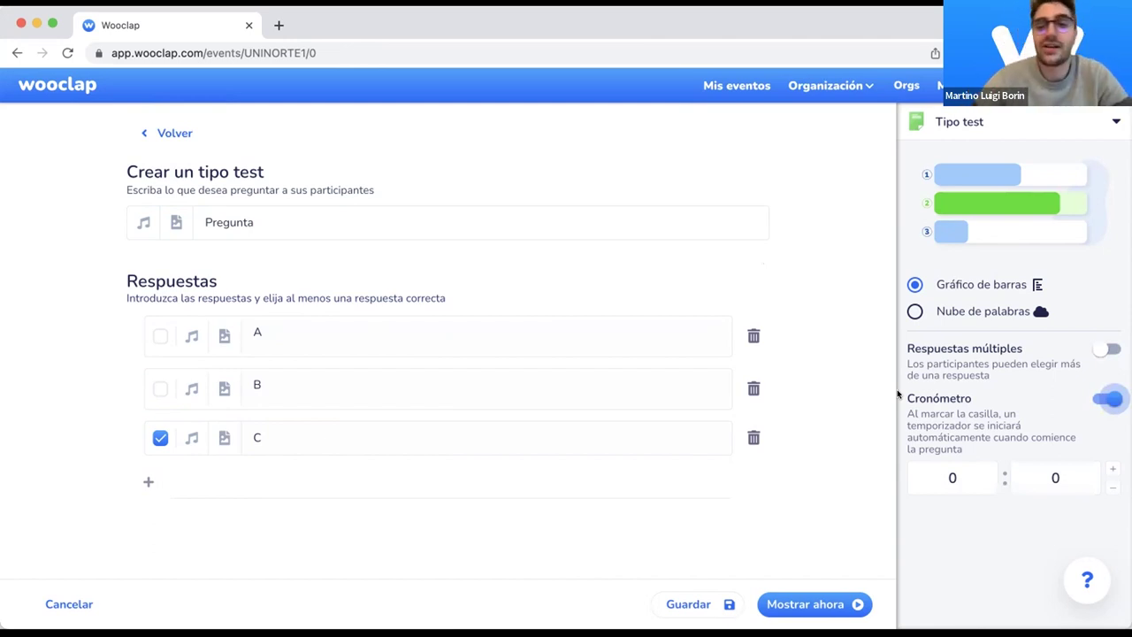
left_click(1106, 398)
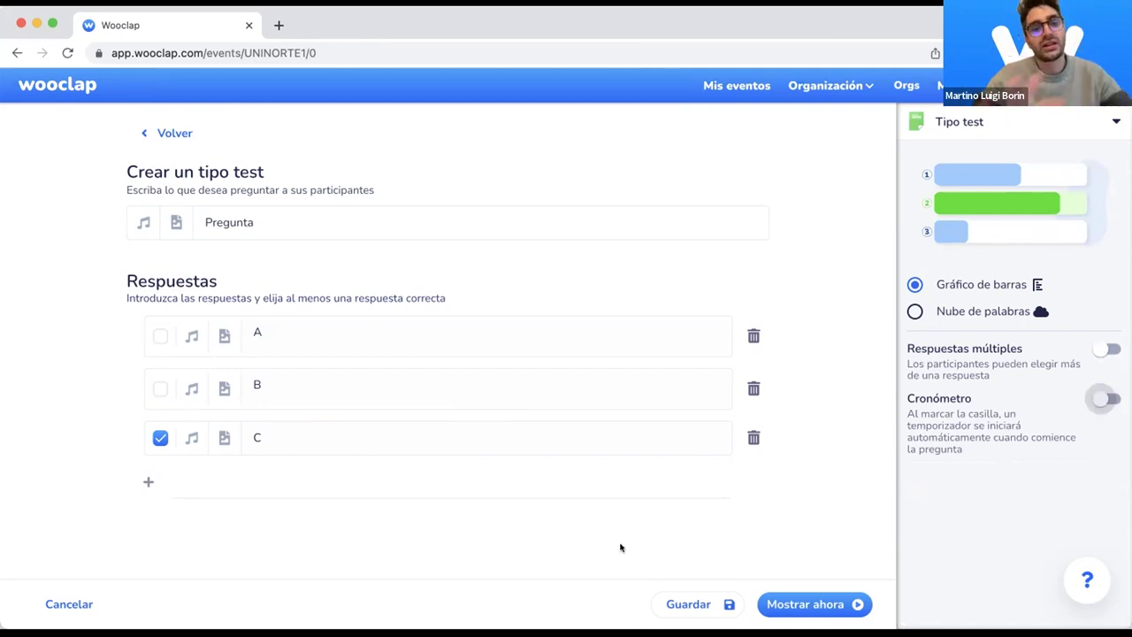
Step: Save the question and move "Pregunta" to the first position in the event's question list
left_click(689, 605)
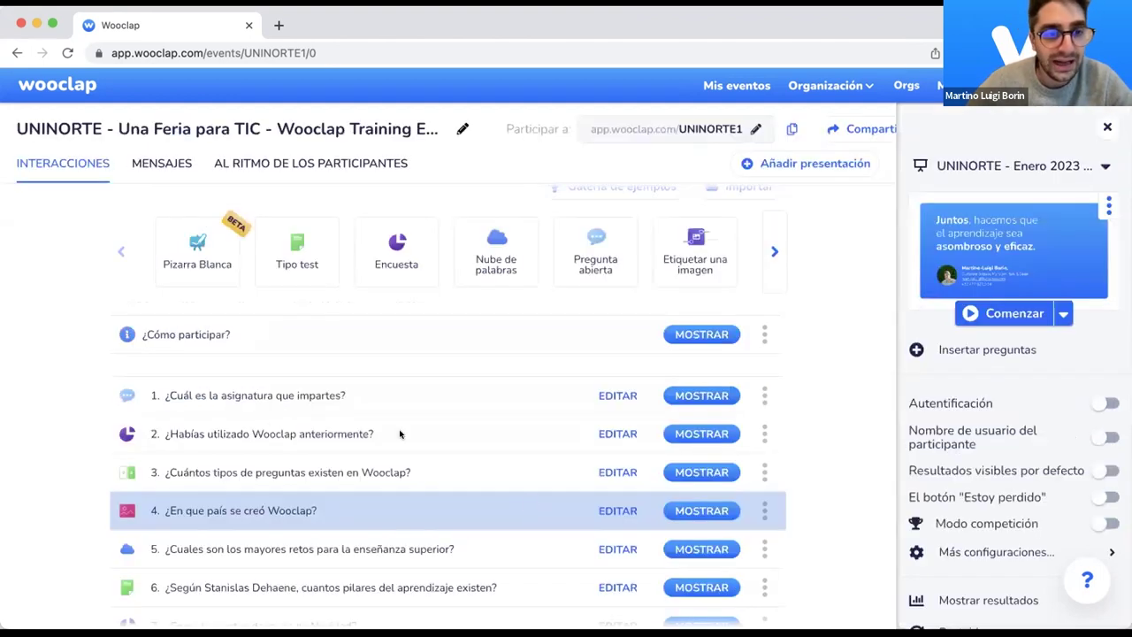
scroll(268, 425, "down", 4)
scroll(265, 425, "up", 2)
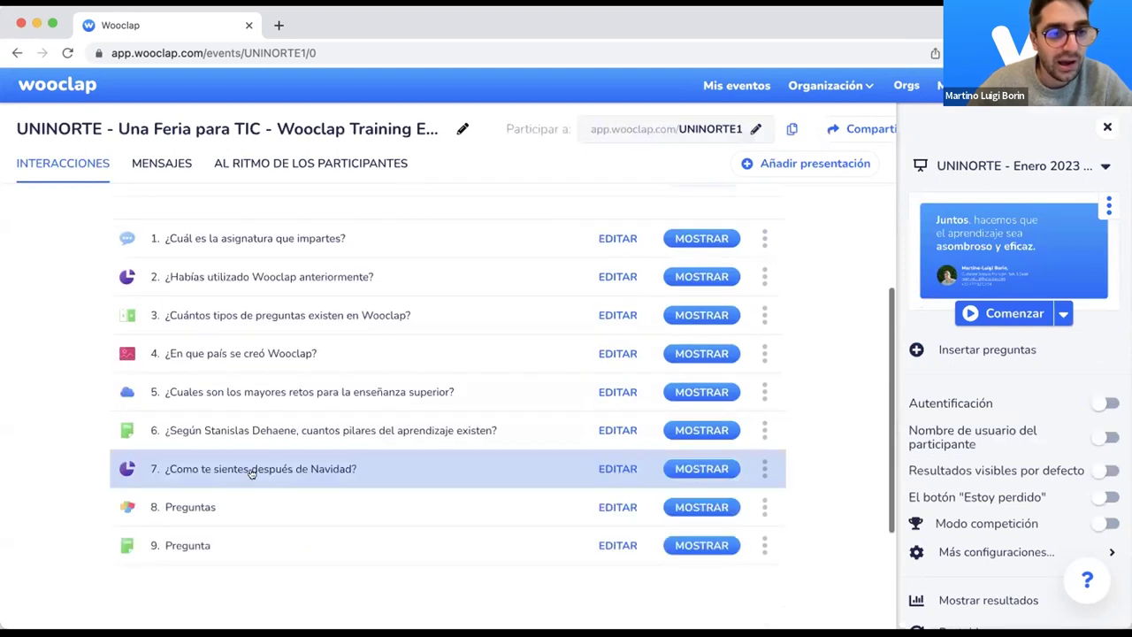
scroll(251, 473, "down", 1)
left_click_drag(253, 531, 310, 358)
scroll(882, 414, "down", 1)
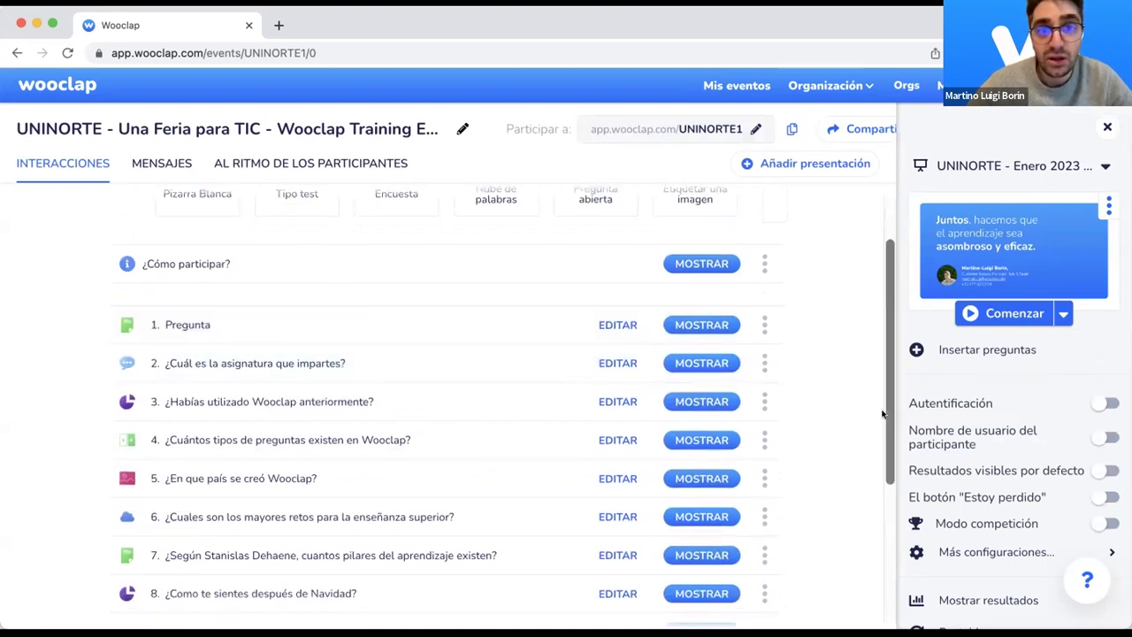
scroll(882, 414, "up", 2)
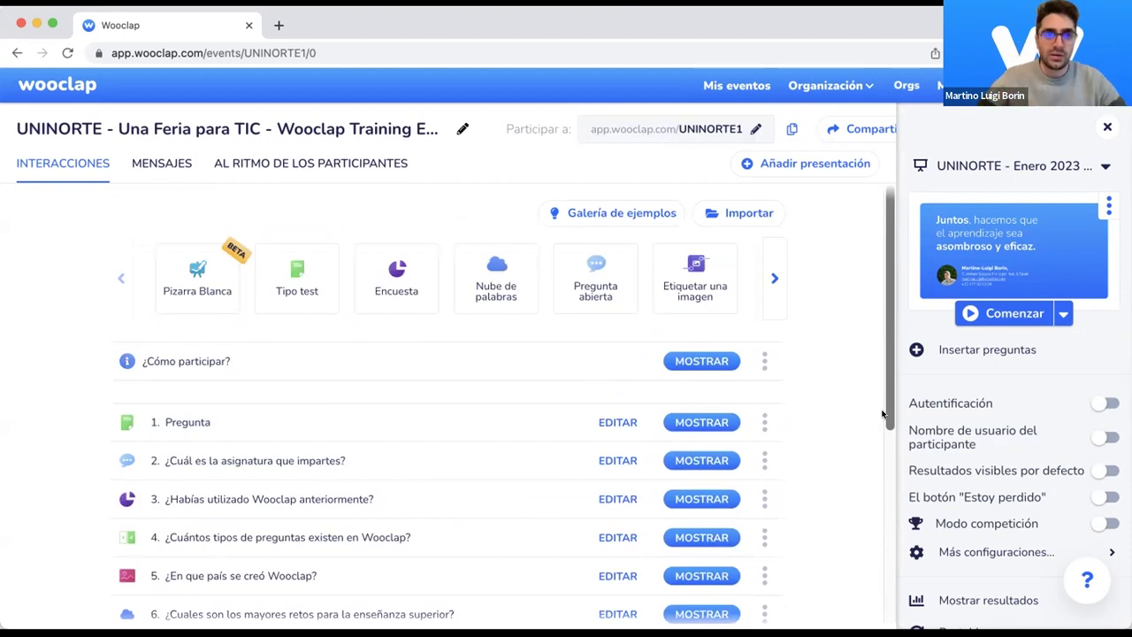
scroll(840, 433, "down", 1)
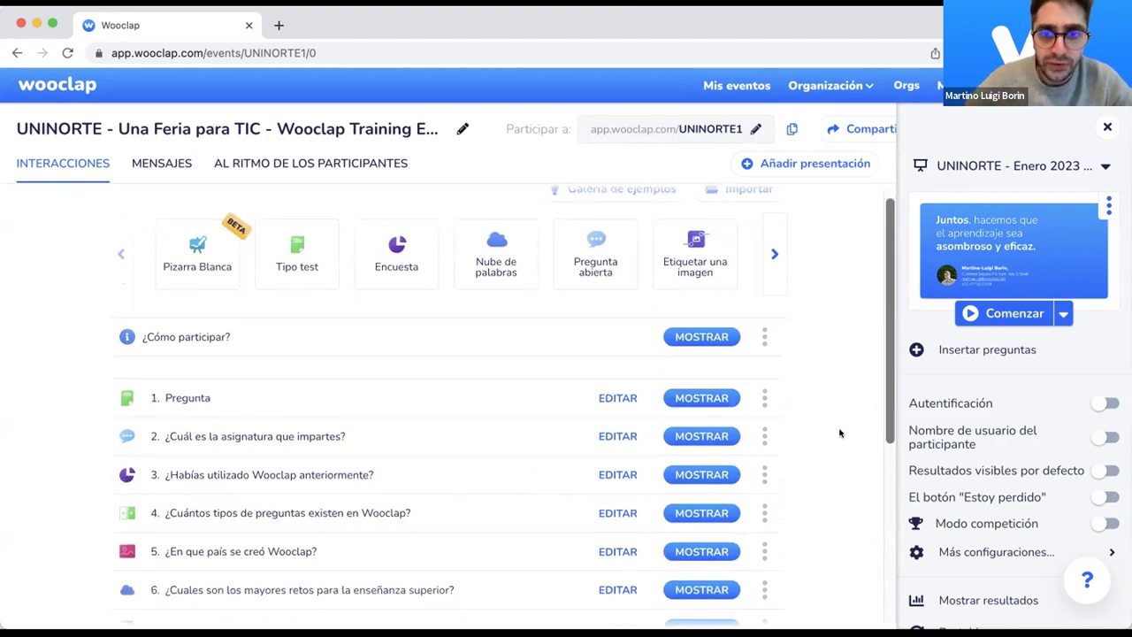
Step: Start a new Nube de palabras question with the title "Pregunta"
scroll(841, 433, "down", 3)
scroll(743, 342, "up", 3)
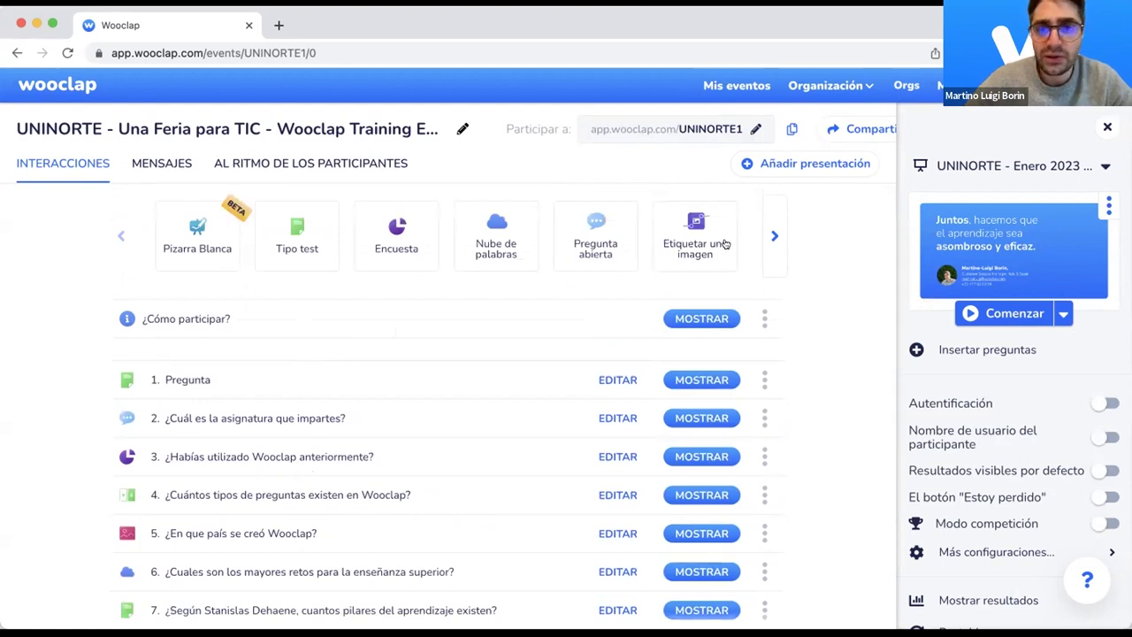
left_click(497, 232)
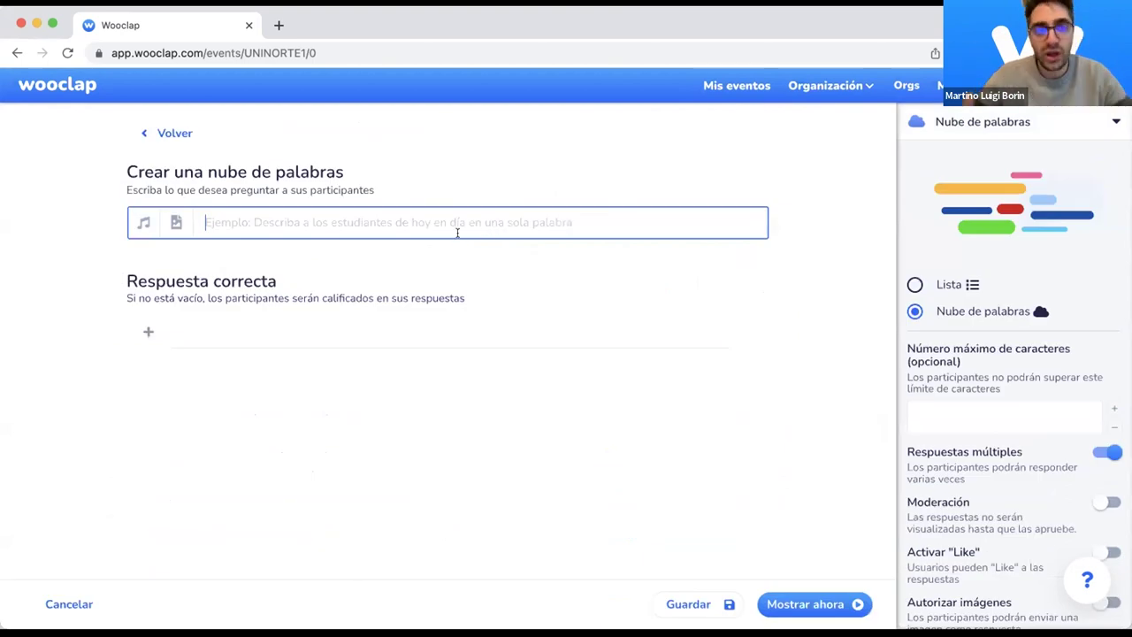
type("Pre")
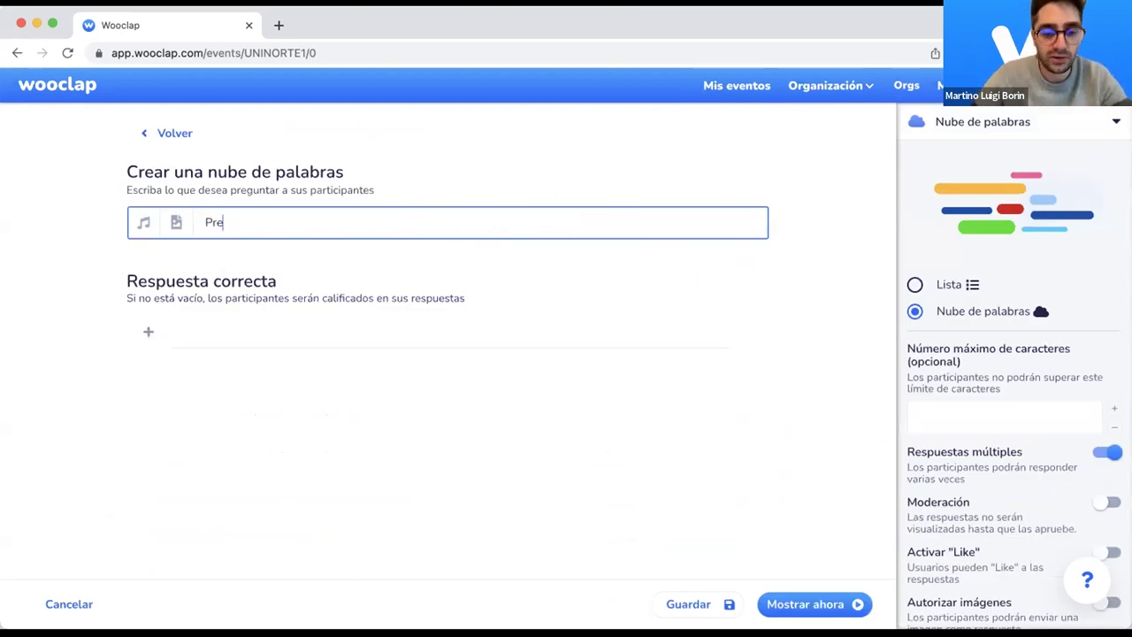
type("gunta")
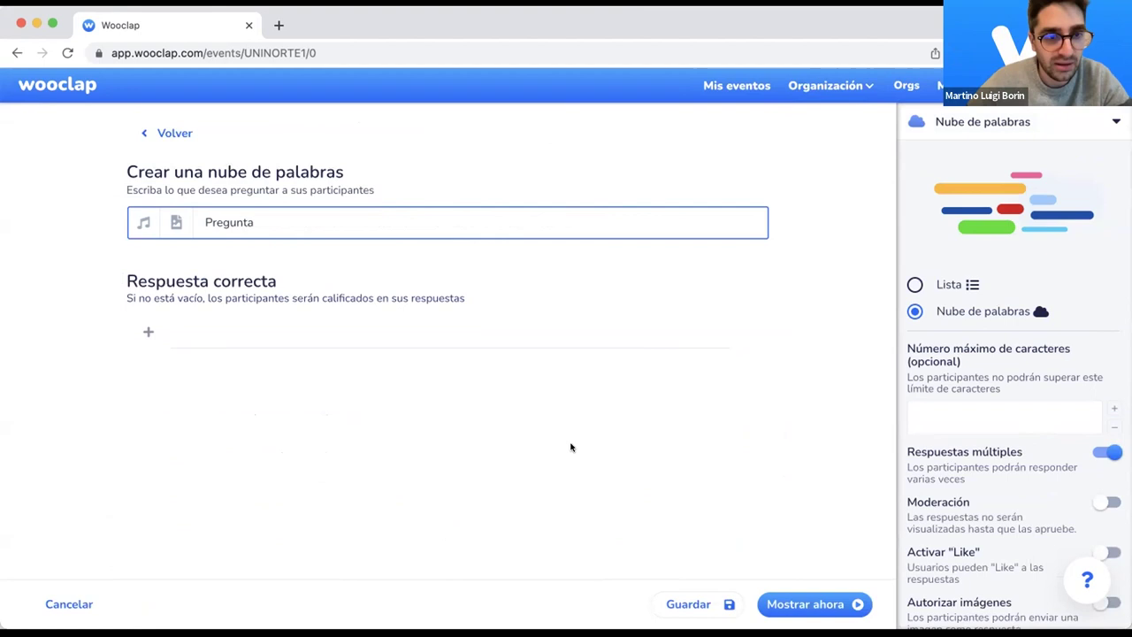
Step: Examine the word cloud's correct-answer field and its options, from Respuestas múltiples and Moderación to Parar las palabras, Ignorar los acentos and Cronómetro
left_click(278, 342)
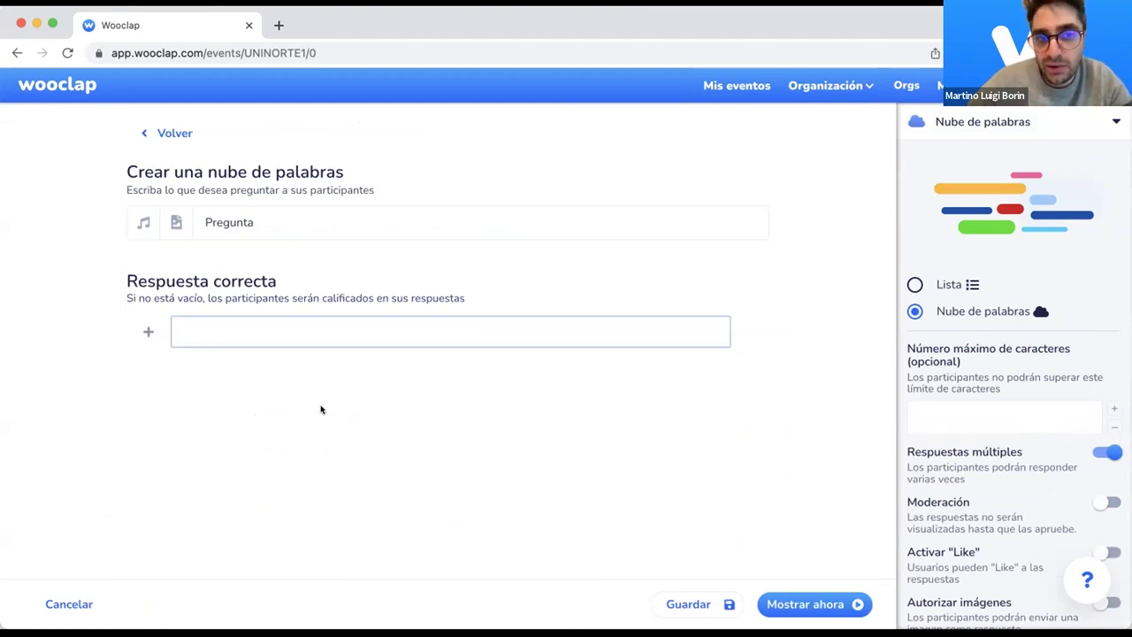
left_click(321, 409)
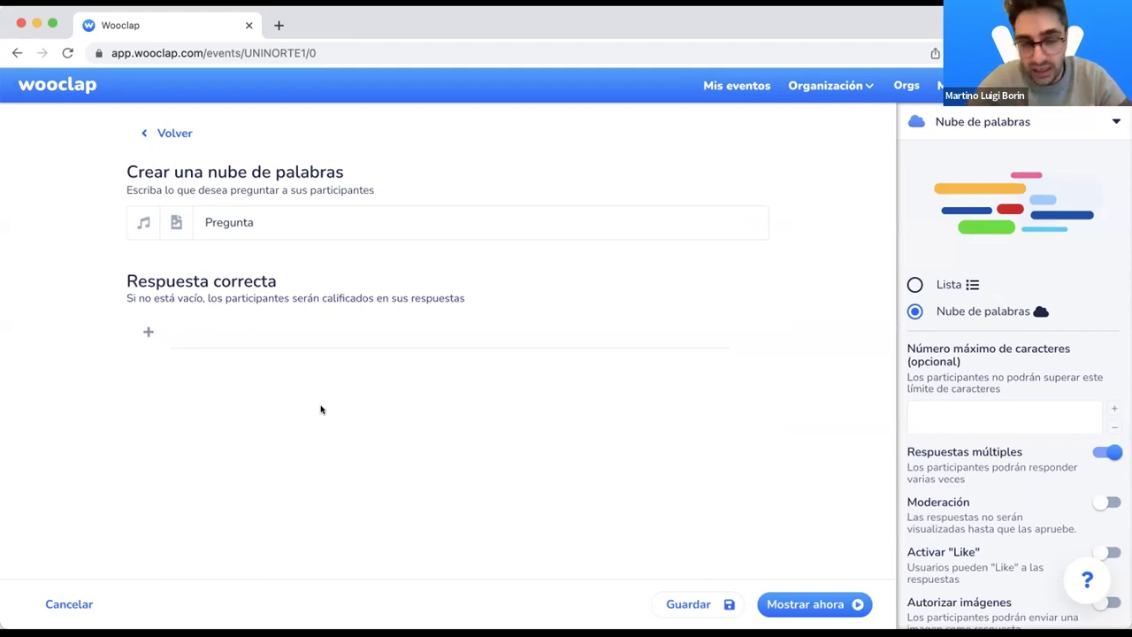
key("Tab")
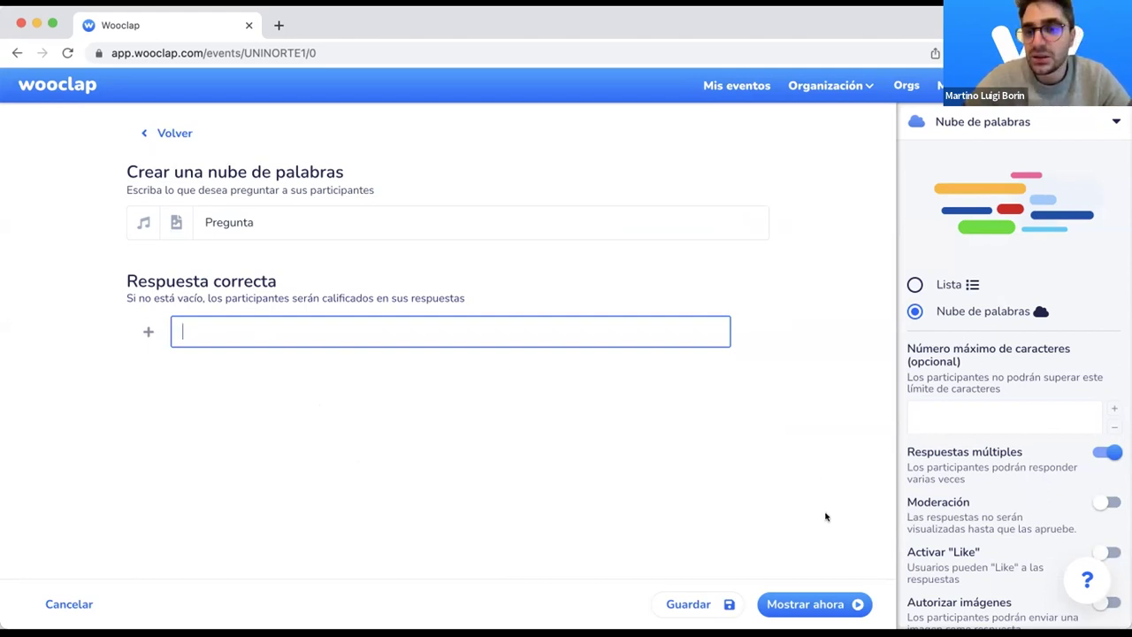
scroll(926, 484, "down", 3)
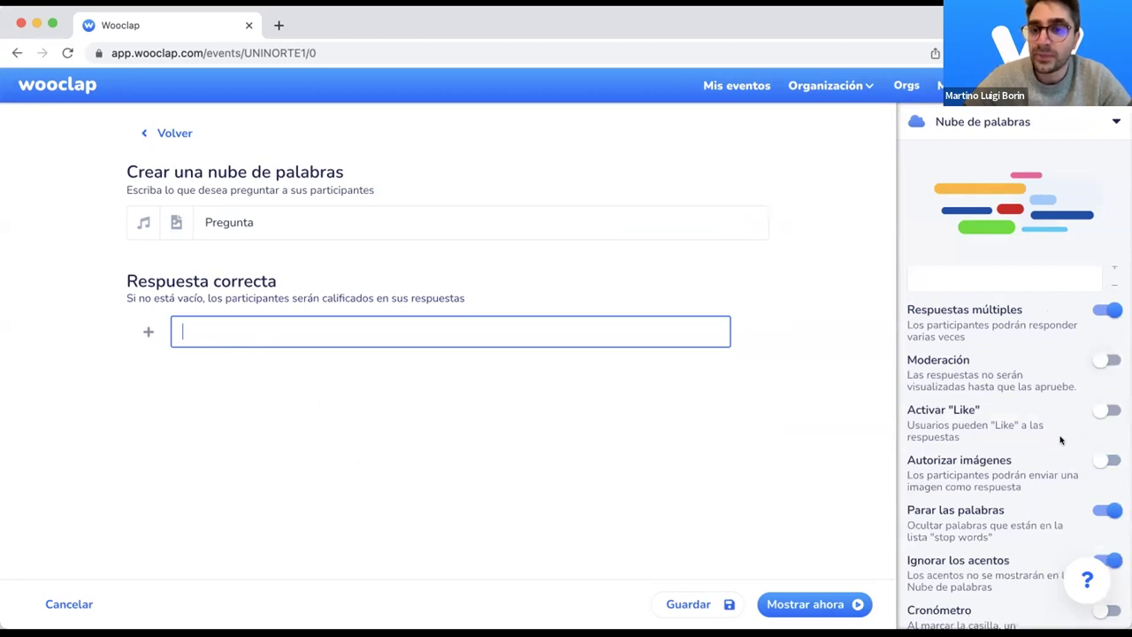
scroll(1064, 437, "down", 1)
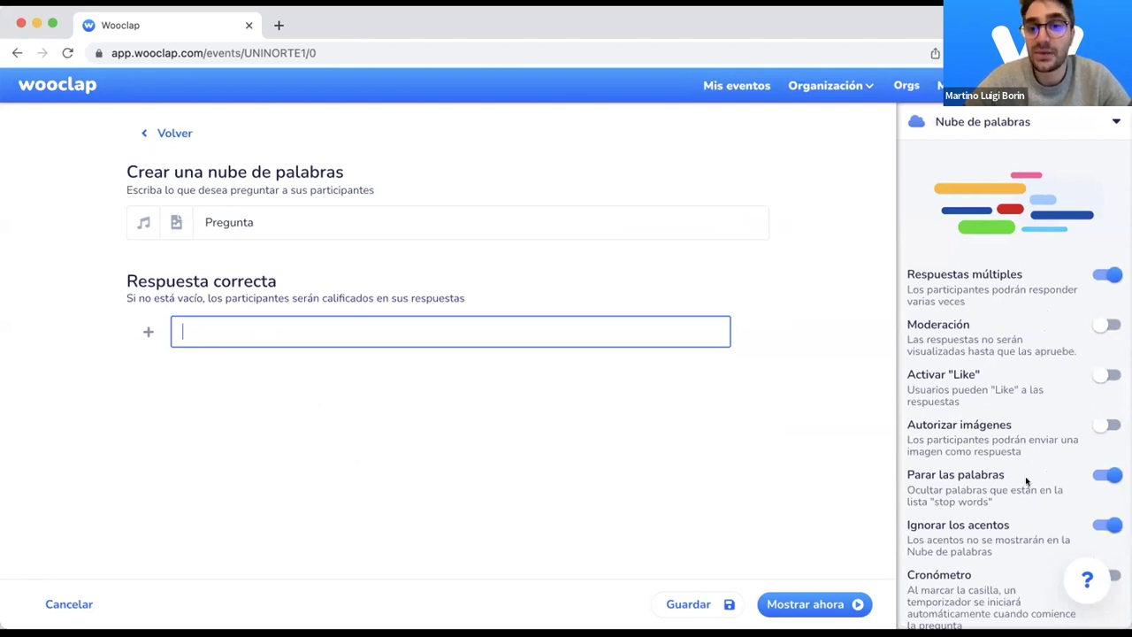
scroll(955, 455, "down", 3)
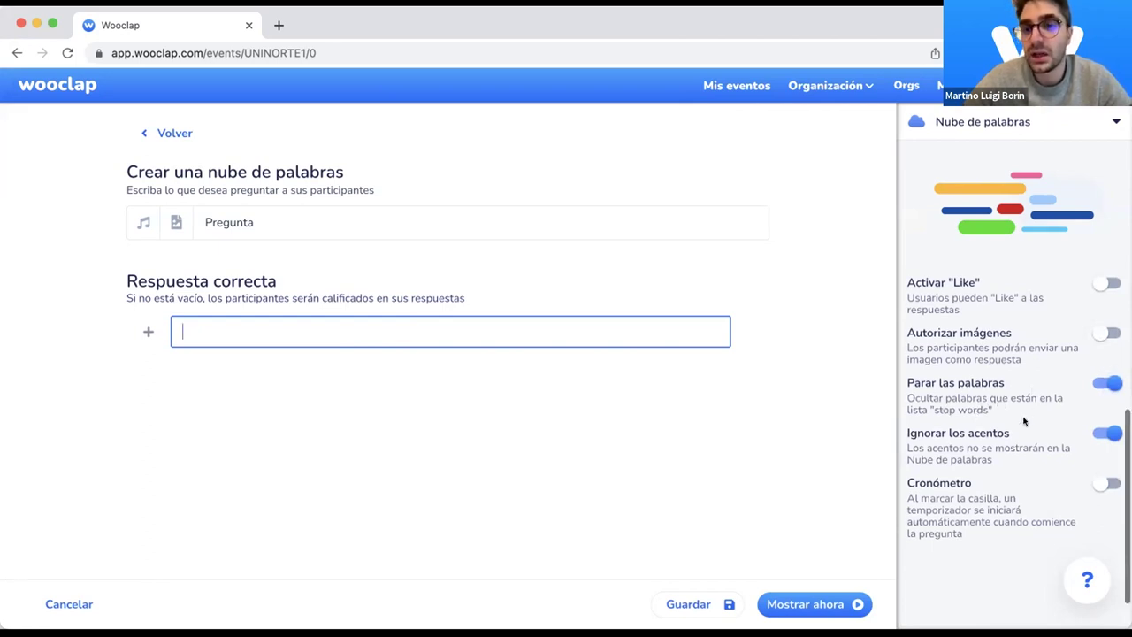
scroll(1026, 421, "down", 1)
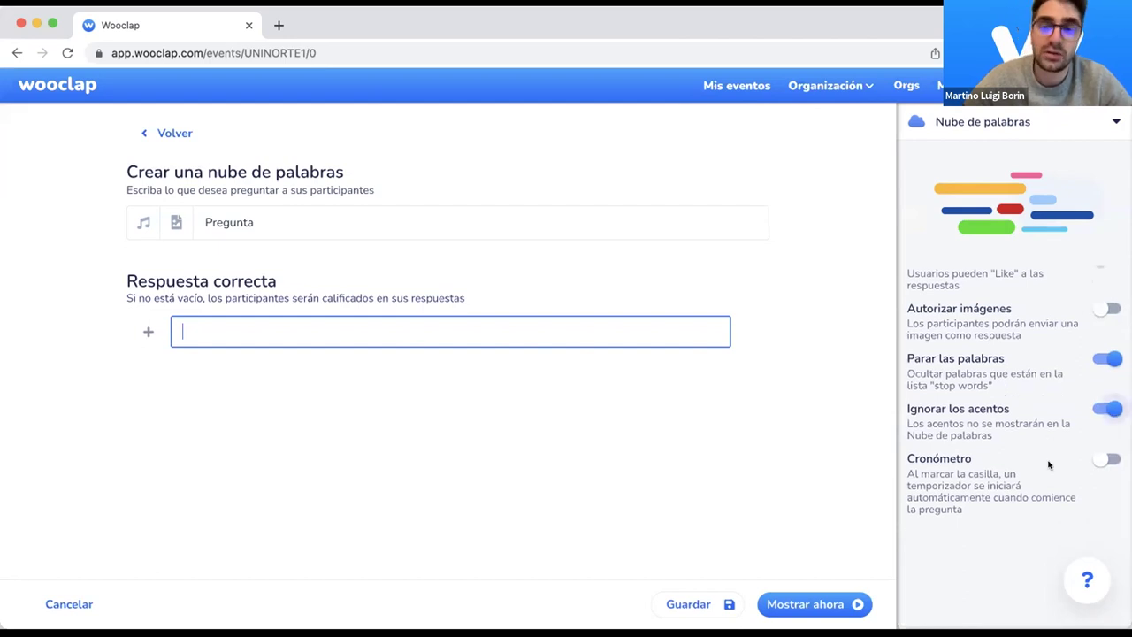
scroll(1051, 465, "down", 1)
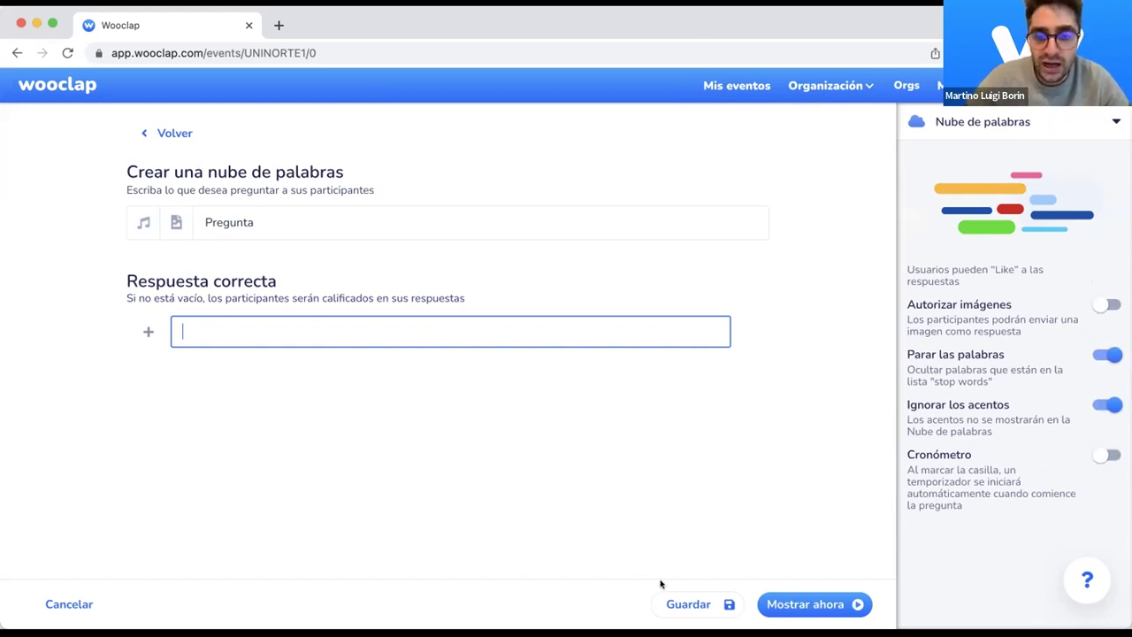
Step: Save the word cloud question and move it to the second position in the event's question list
left_click(690, 606)
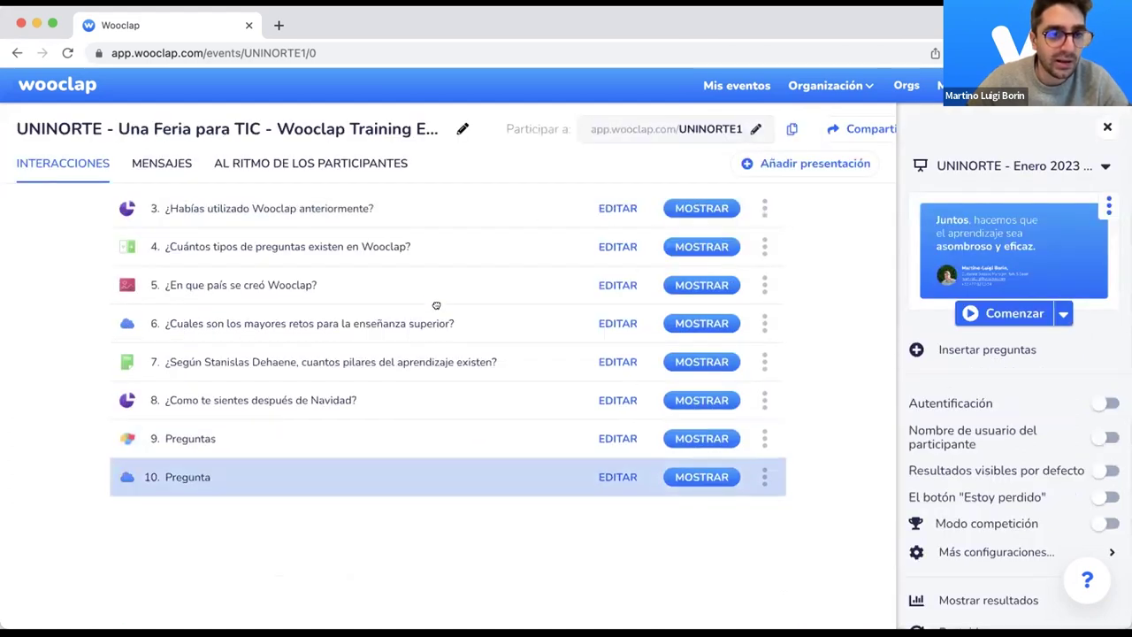
left_click_drag(439, 262, 462, 384)
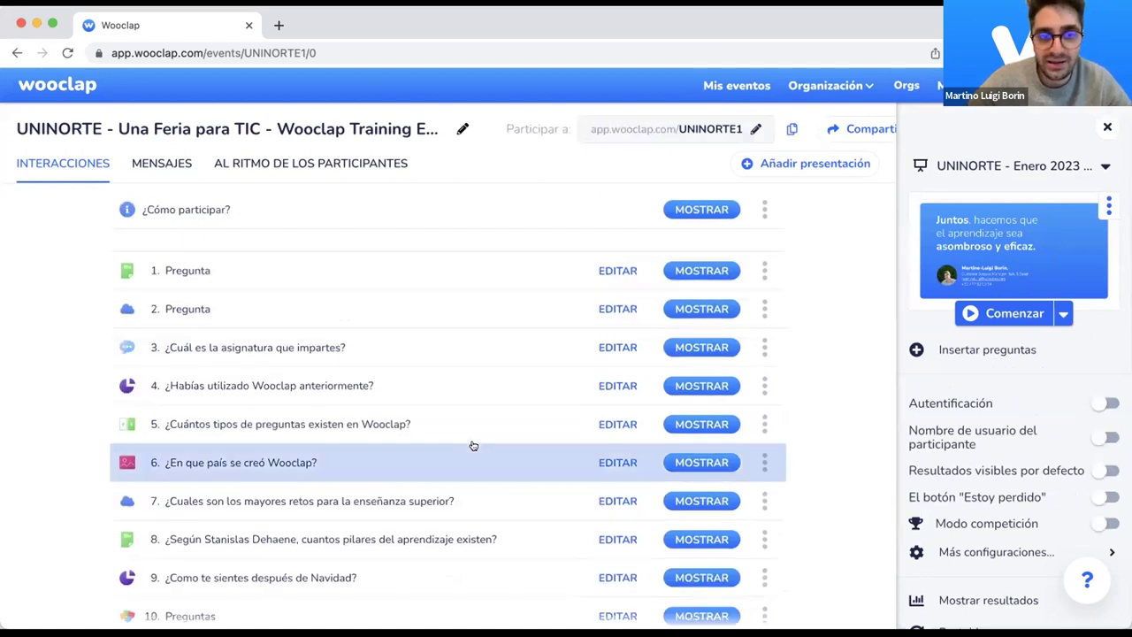
scroll(473, 446, "up", 2)
scroll(473, 445, "up", 2)
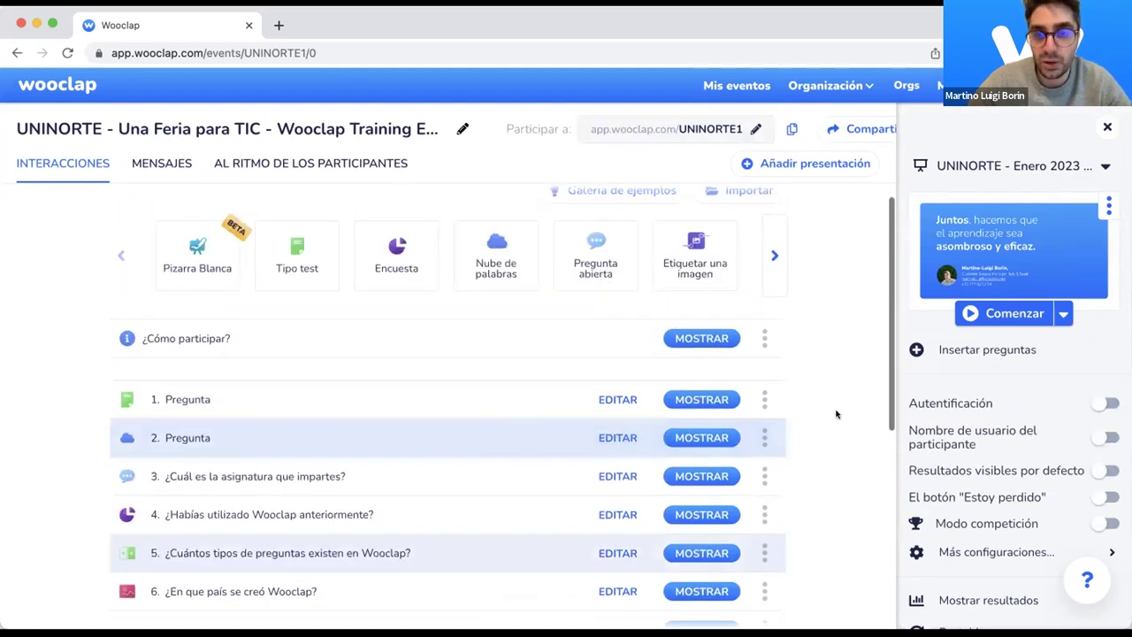
Step: Open the example gallery and filter the examples by the theme "Economía y gestión"
scroll(837, 413, "up", 1)
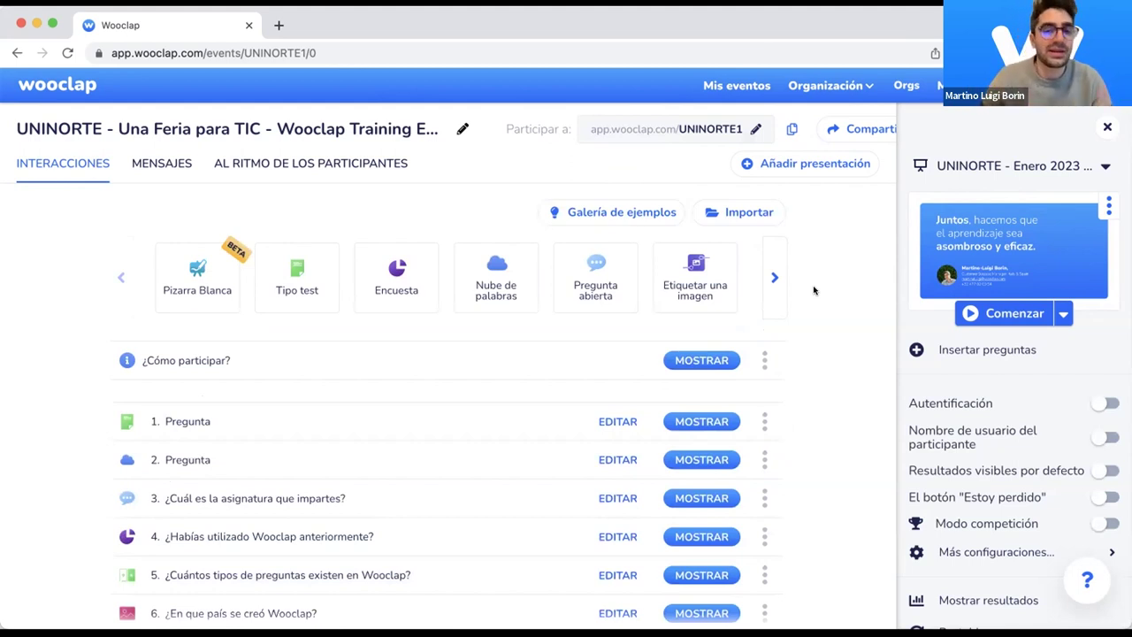
left_click(623, 216)
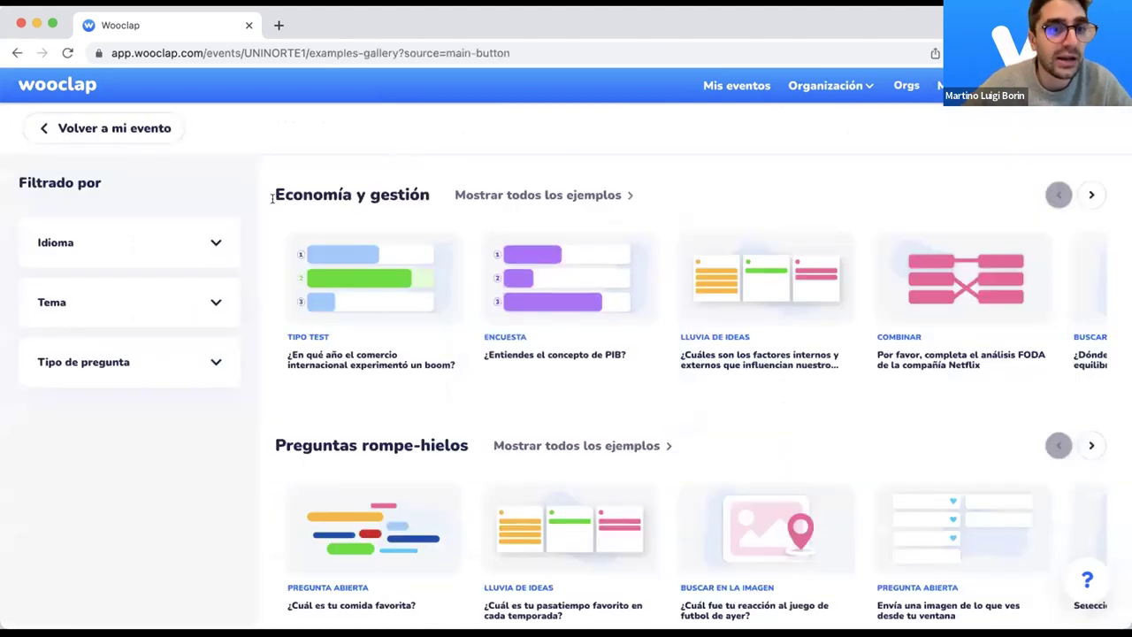
scroll(273, 198, "down", 1)
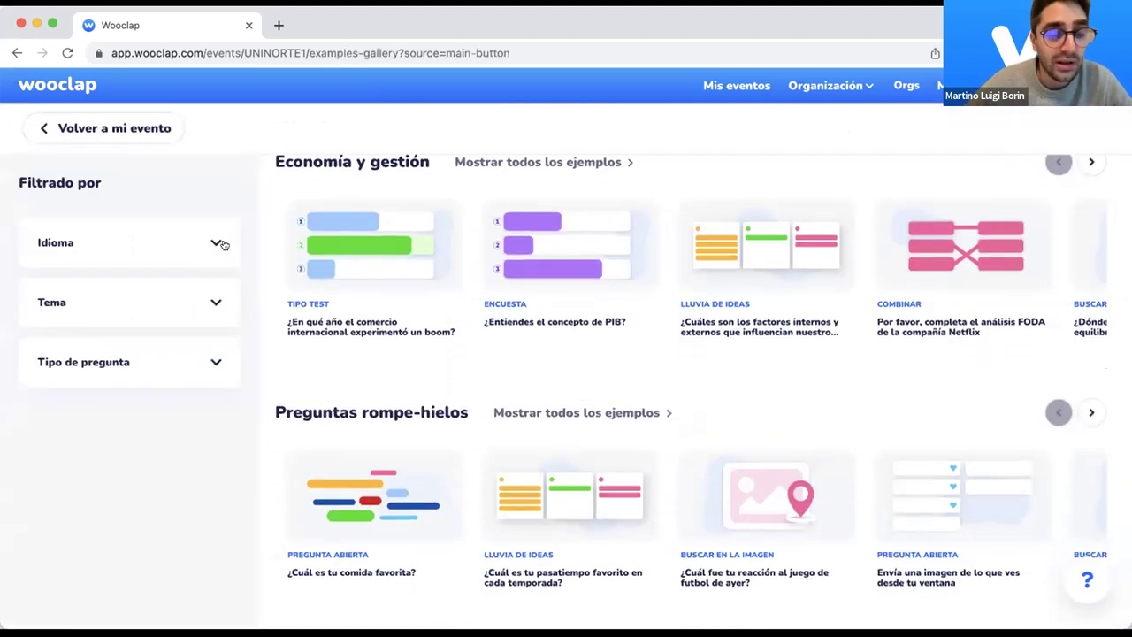
left_click(215, 307)
left_click(44, 334)
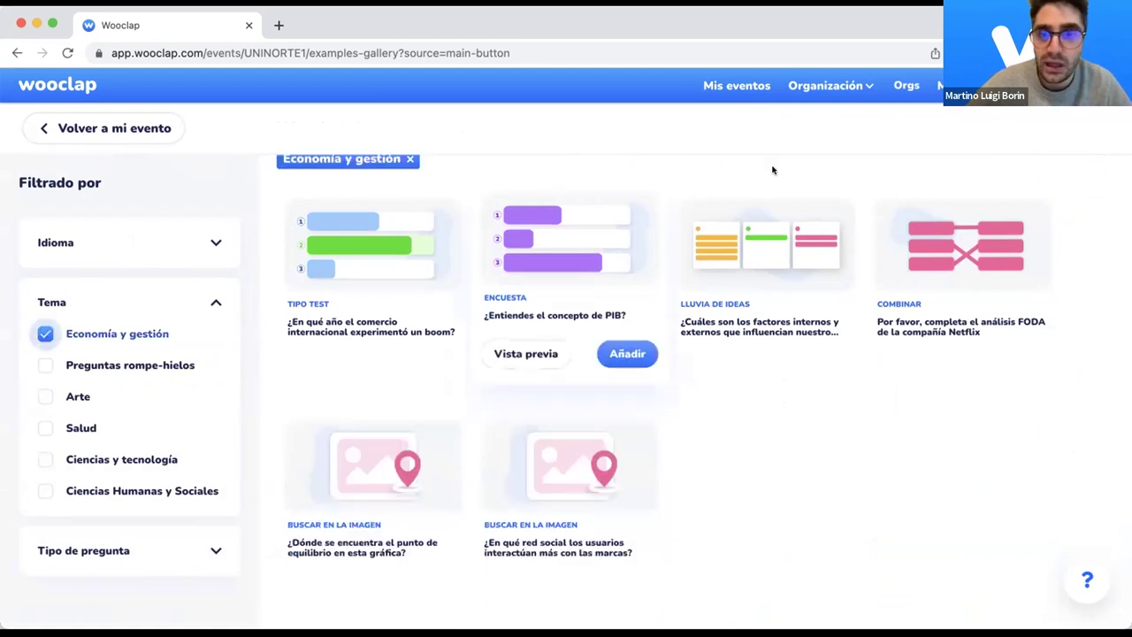
scroll(363, 337, "up", 1)
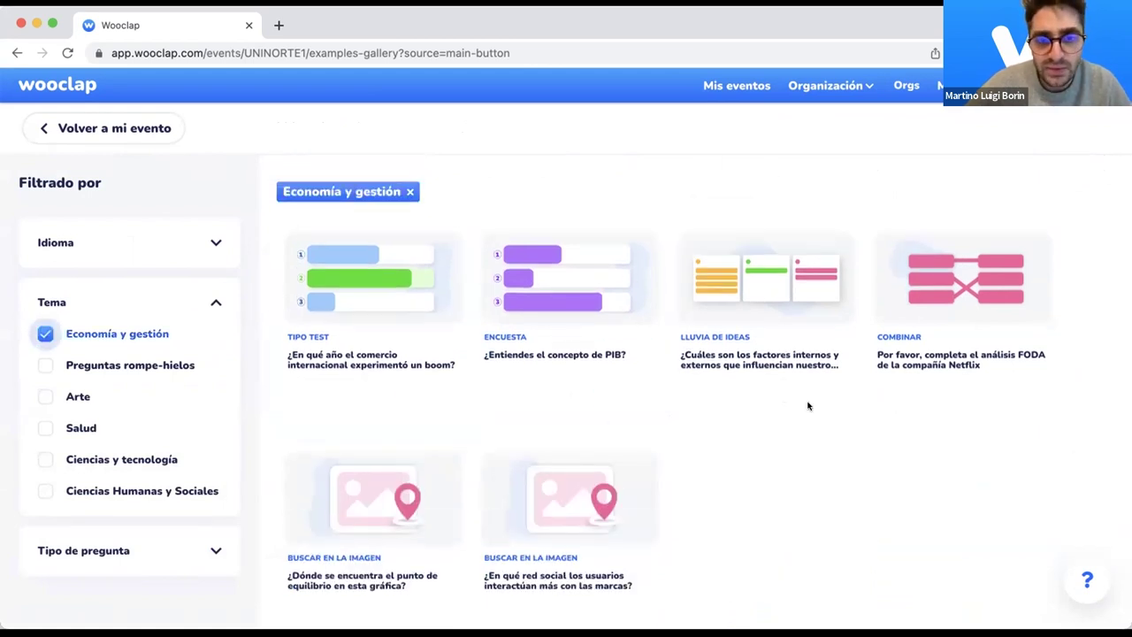
scroll(807, 406, "down", 1)
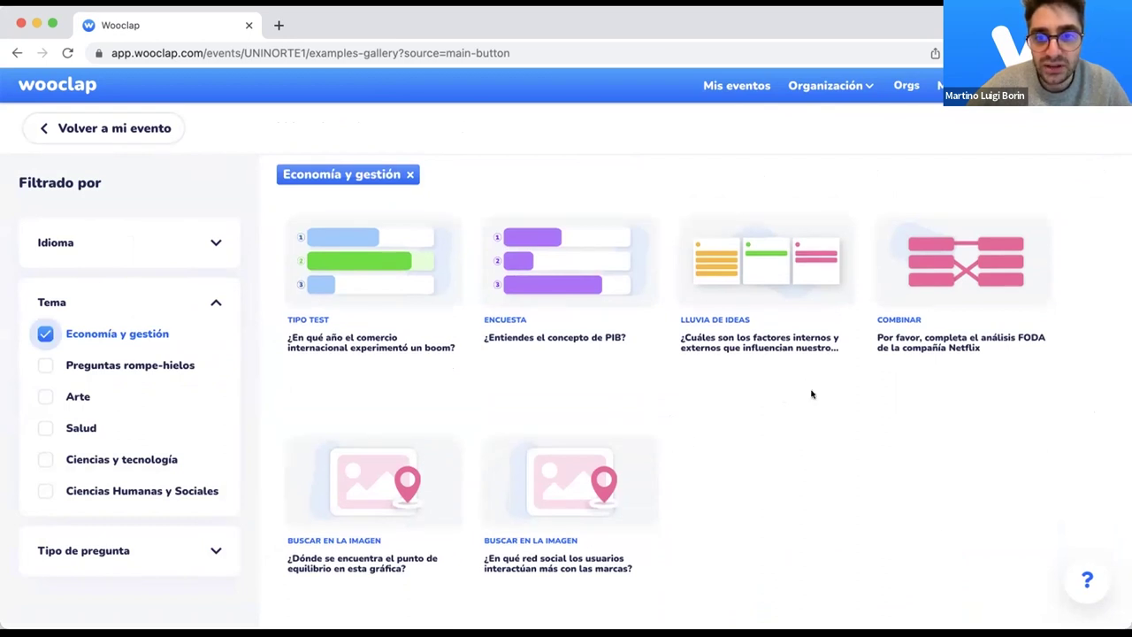
Step: Add the Combinar example about Netflix's FODA analysis to the event and move it to the first position in the question list
left_click(967, 258)
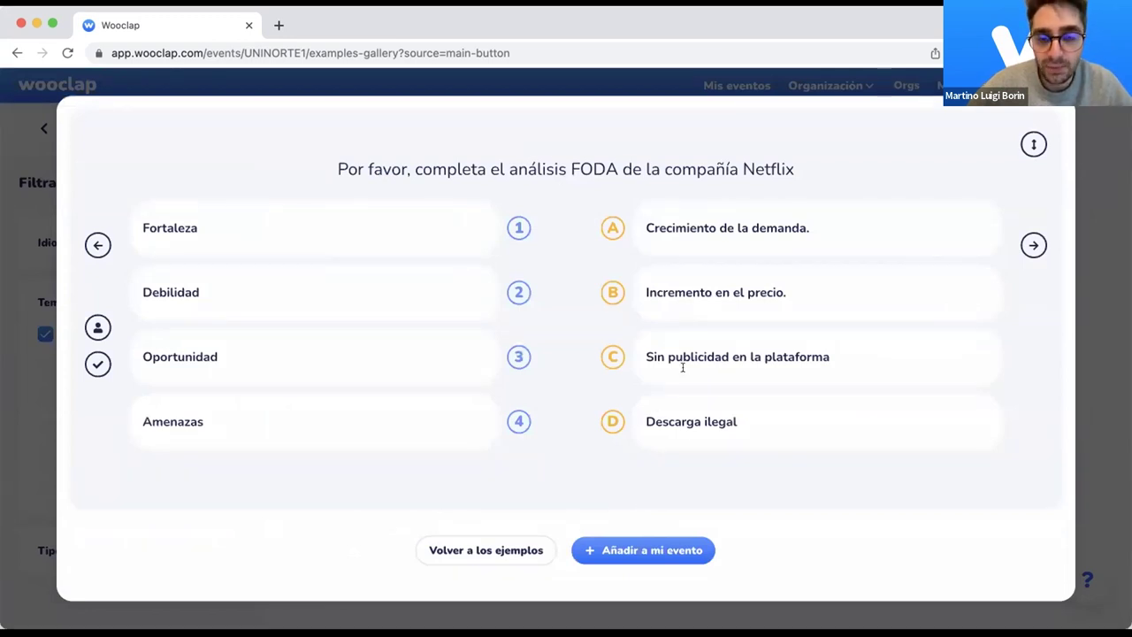
left_click(642, 550)
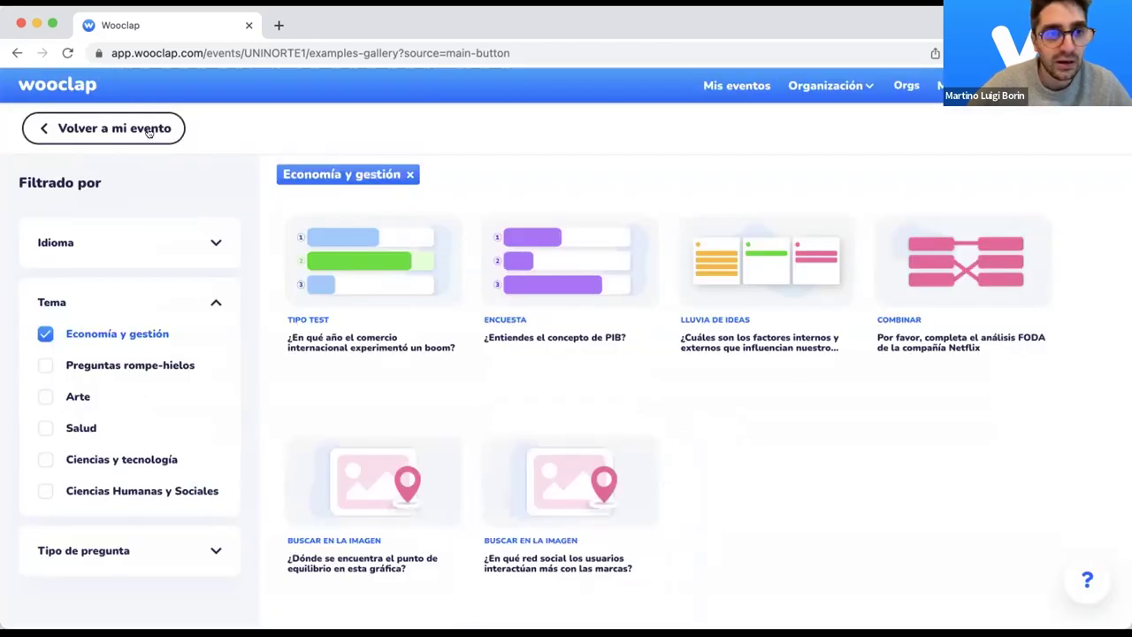
left_click(149, 129)
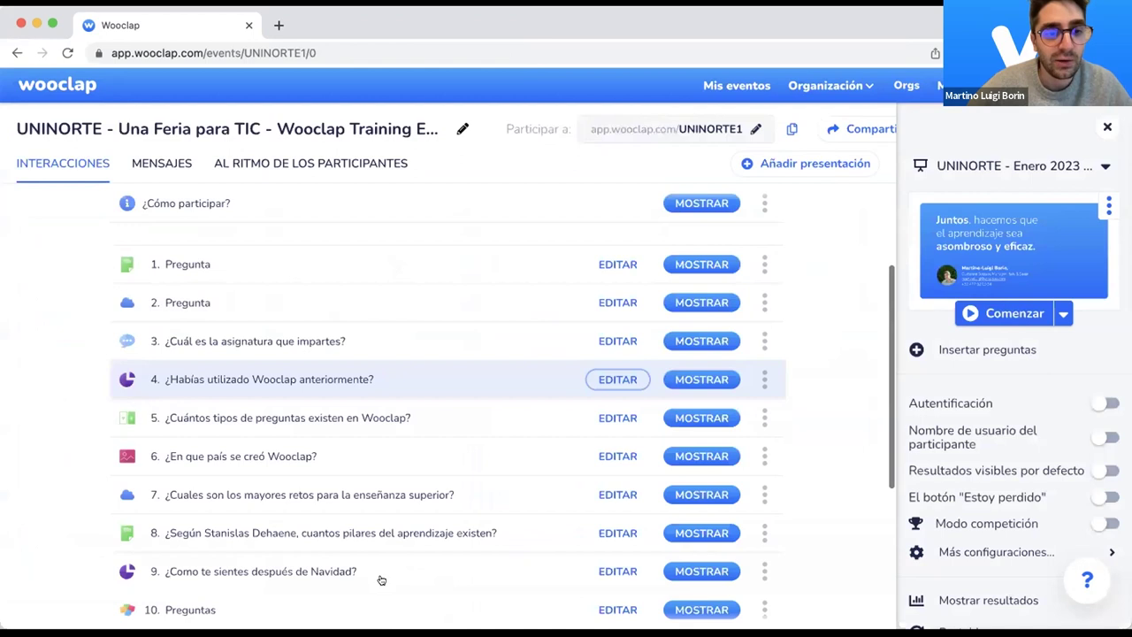
left_click_drag(382, 577, 626, 312)
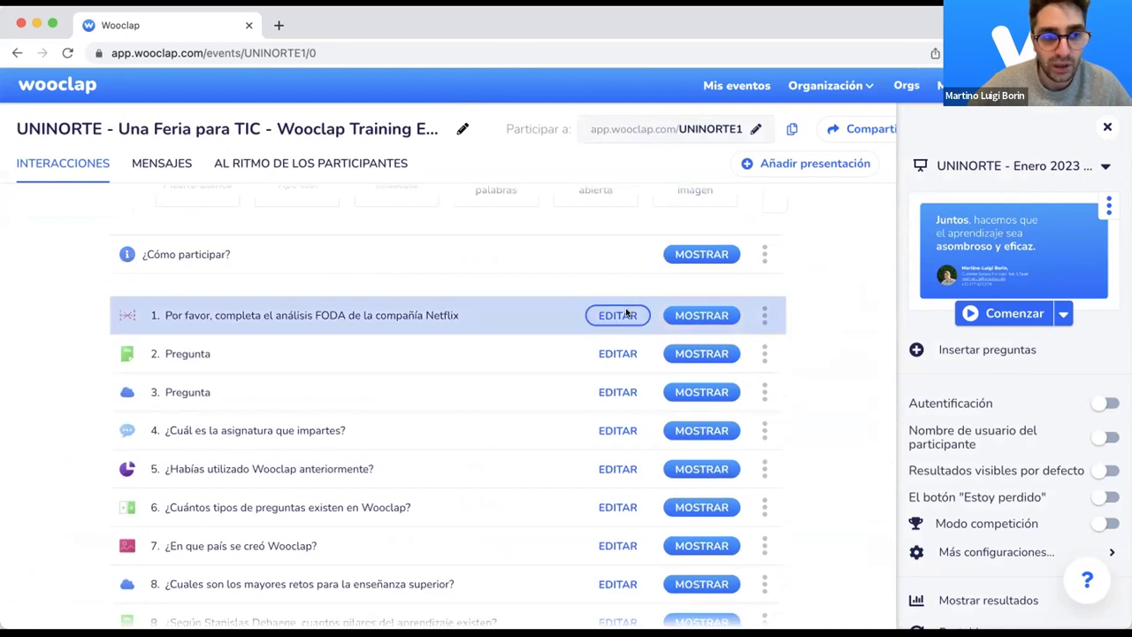
Step: Replace the title of the Netflix FODA matching question with "Pregunta" and show the question live immediately
left_click(619, 313)
double_click(571, 220)
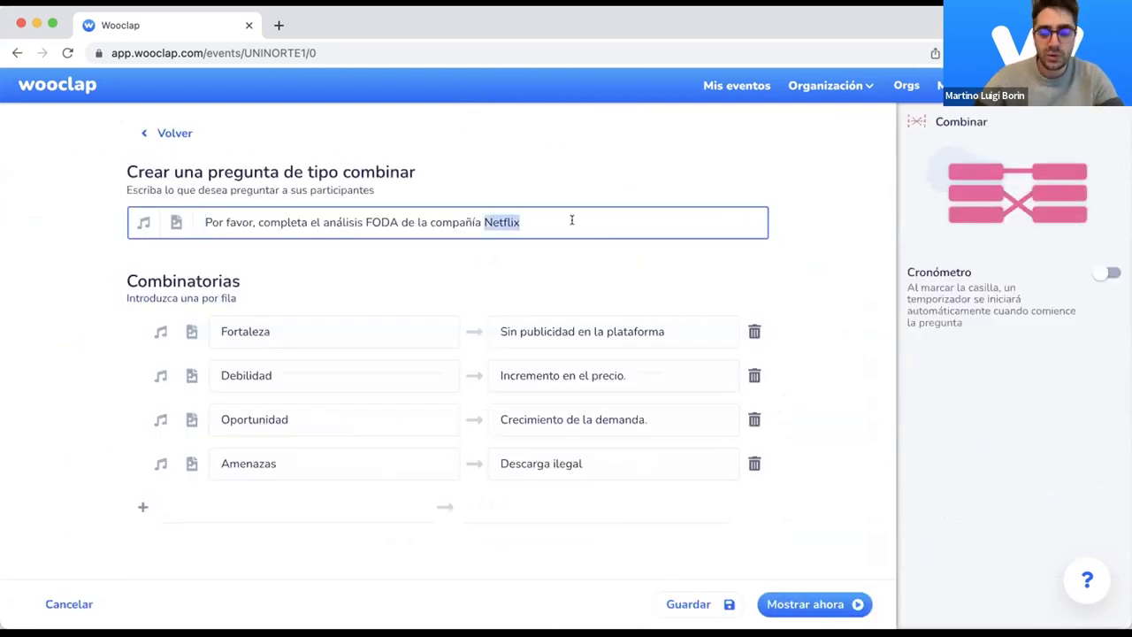
key("super+a")
type("Prefu")
key("BackSpace")
key("BackSpace")
type("gunta")
left_click(522, 279)
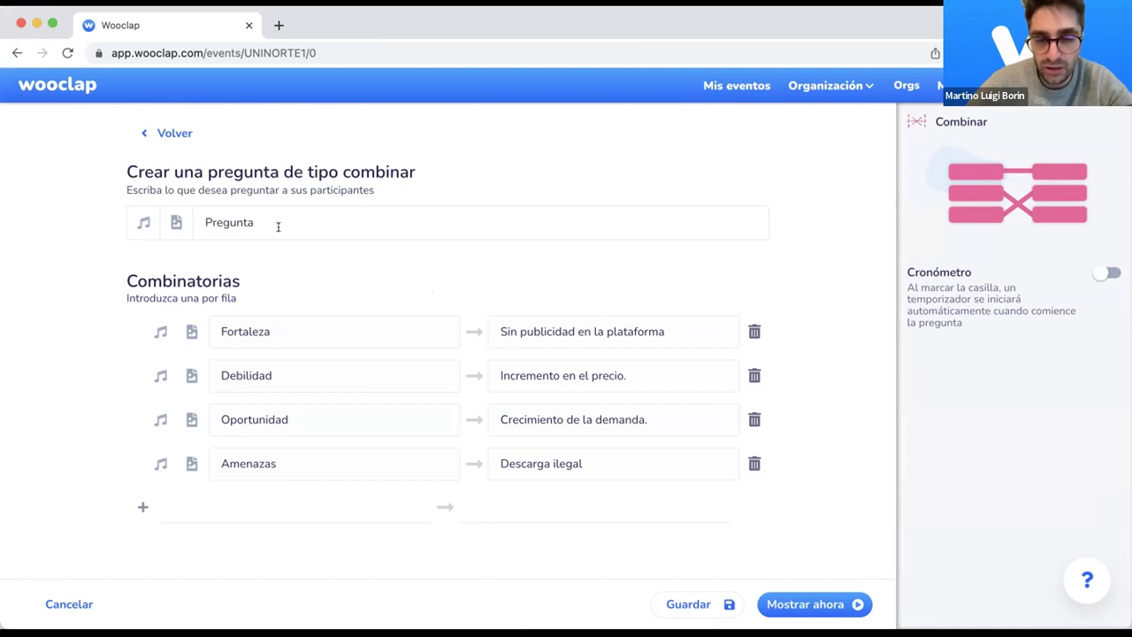
left_click(805, 604)
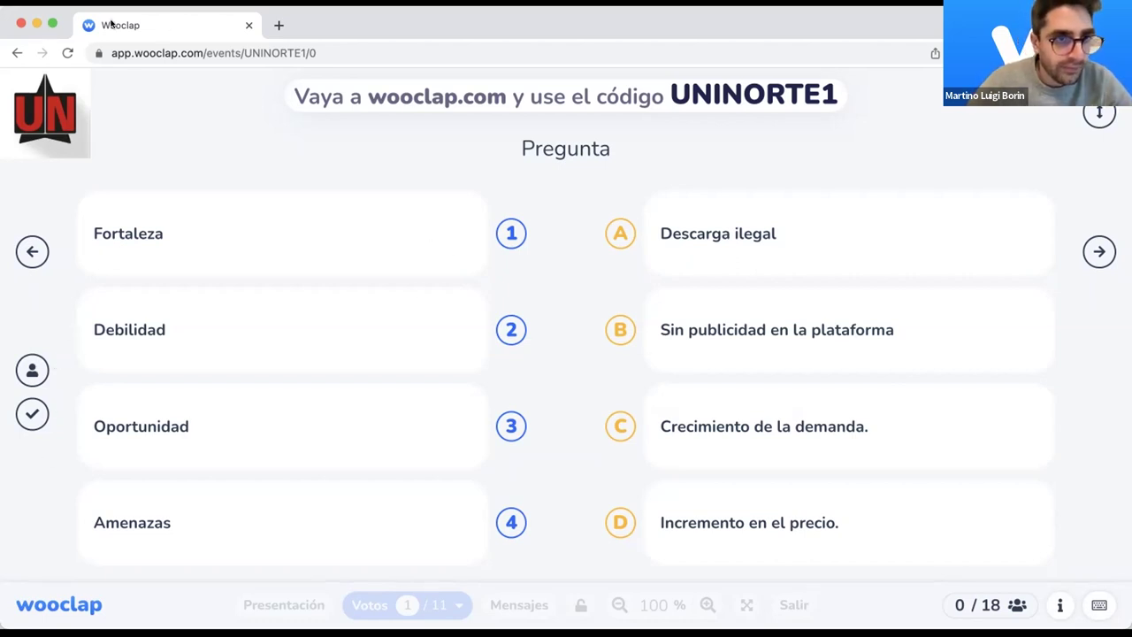
Step: Display the participants' voting progress for the presented question and return to the event page
left_click(68, 54)
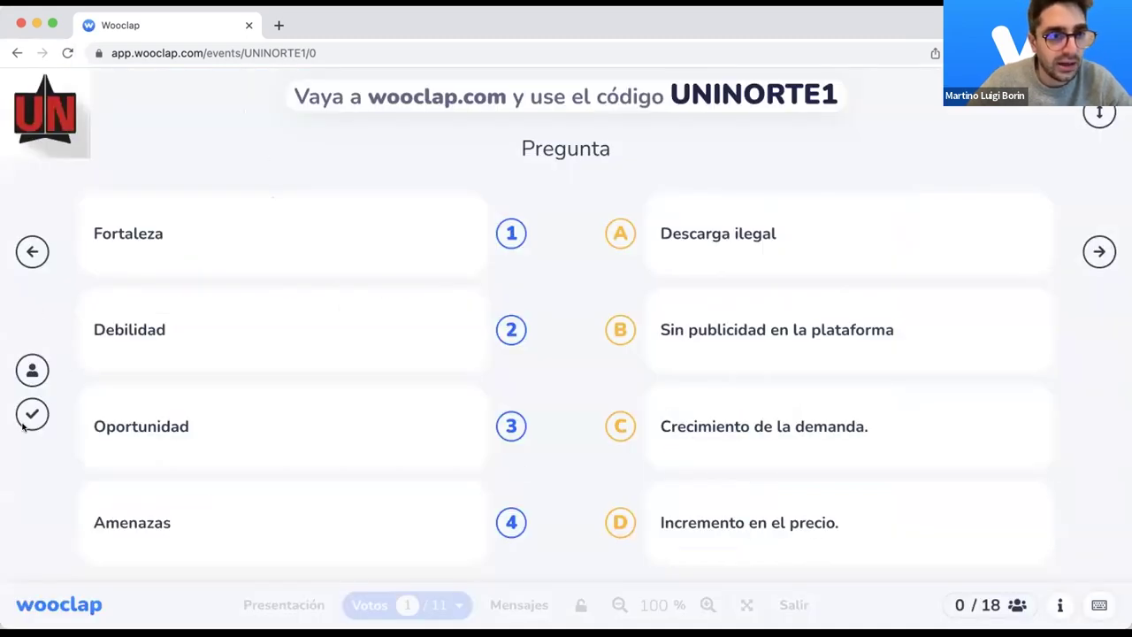
left_click(32, 369)
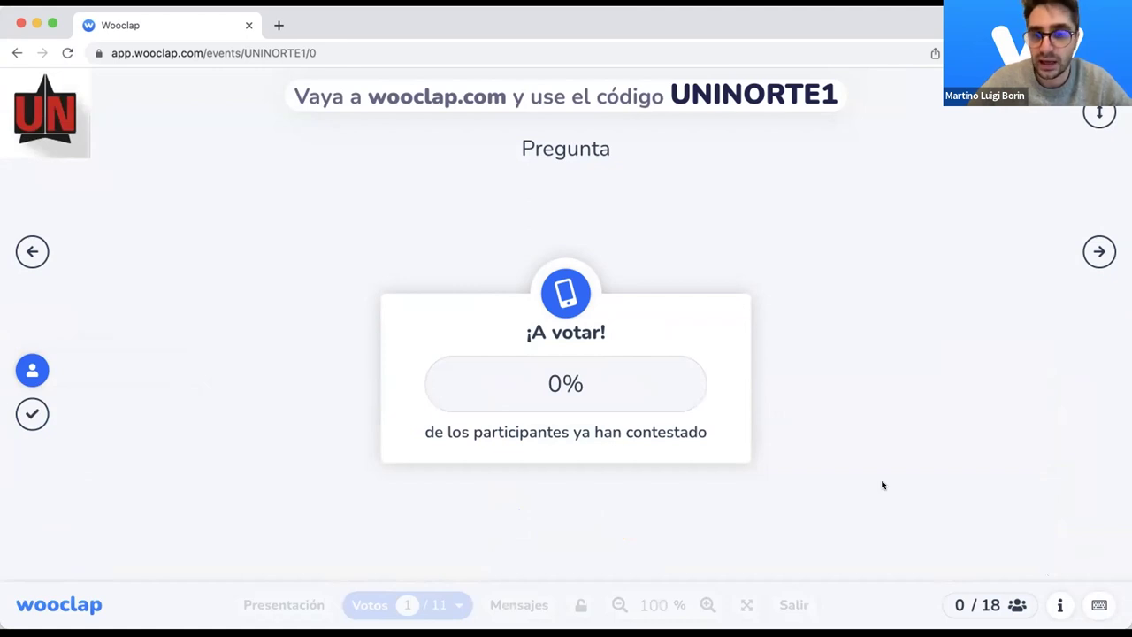
key("Escape")
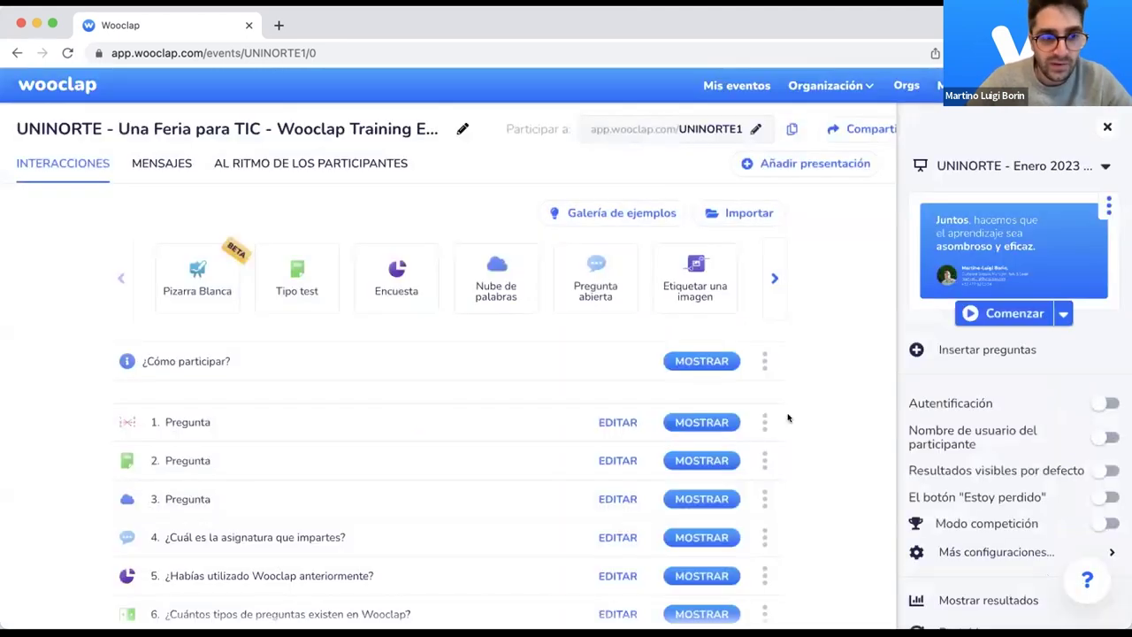
Step: Review the event's question list and open the dialog for adding a presentation
scroll(787, 416, "down", 3)
scroll(310, 460, "down", 2)
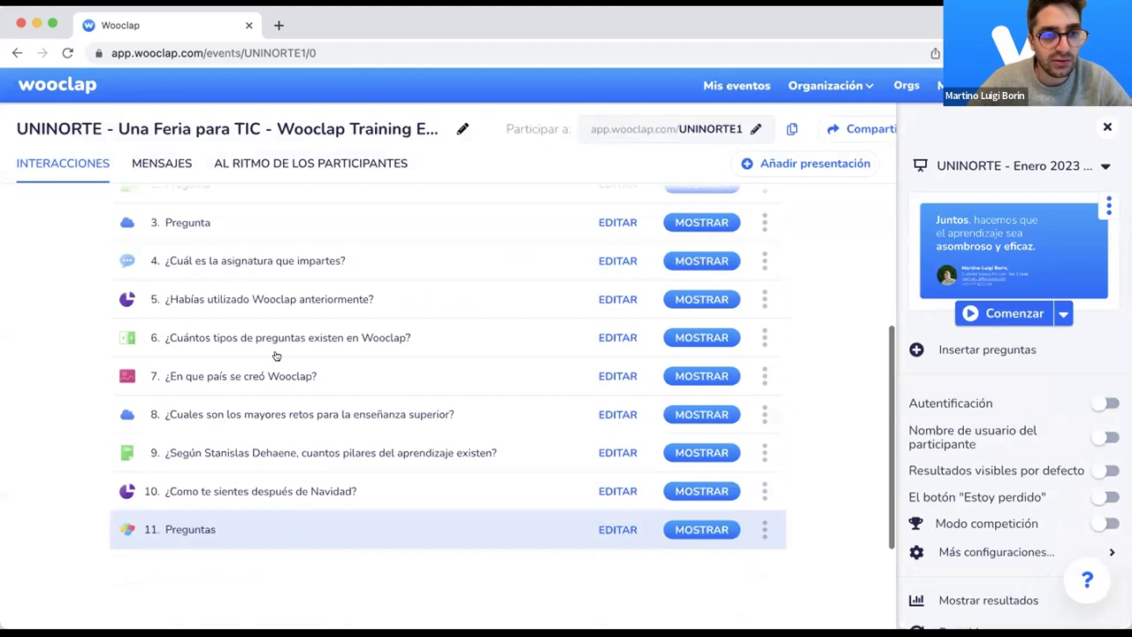
scroll(235, 242, "up", 2)
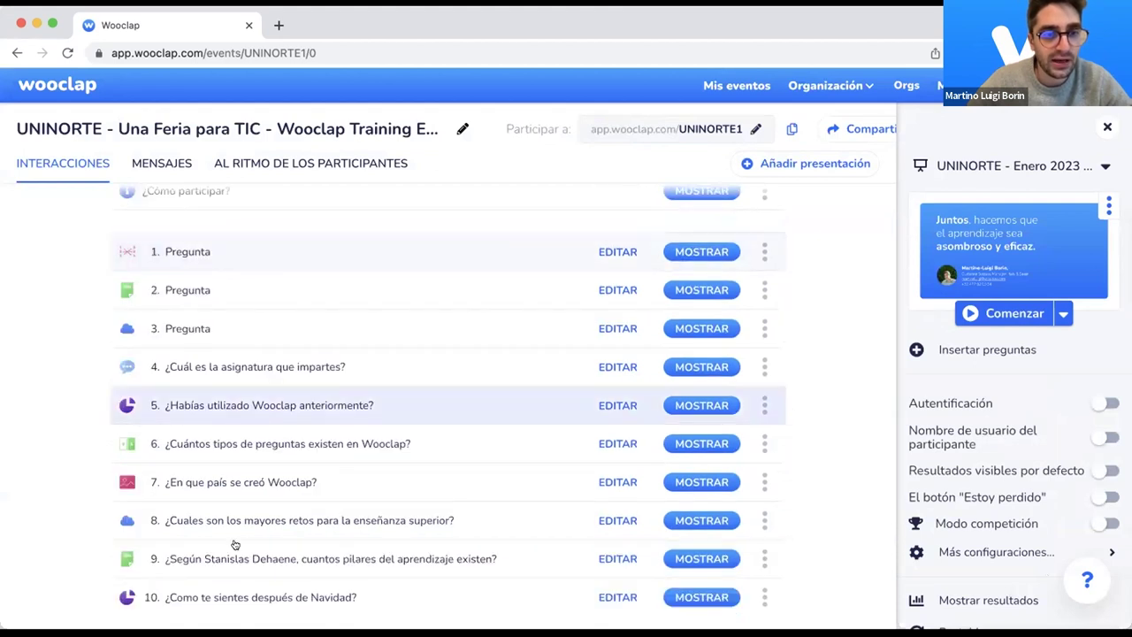
scroll(728, 334, "down", 1)
scroll(813, 424, "up", 3)
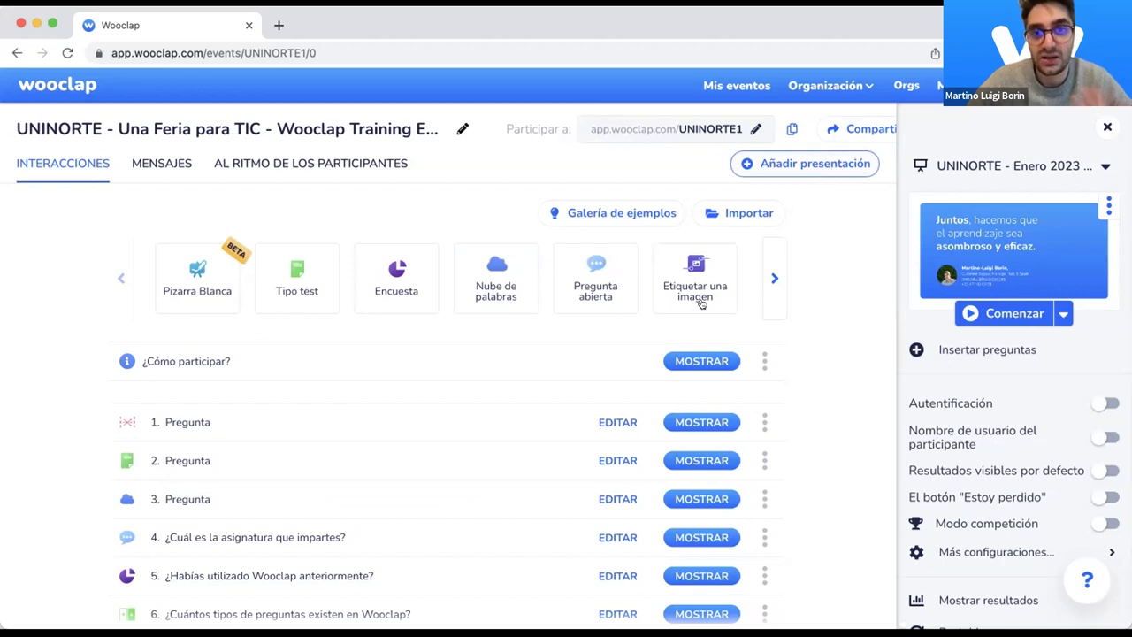
left_click(822, 166)
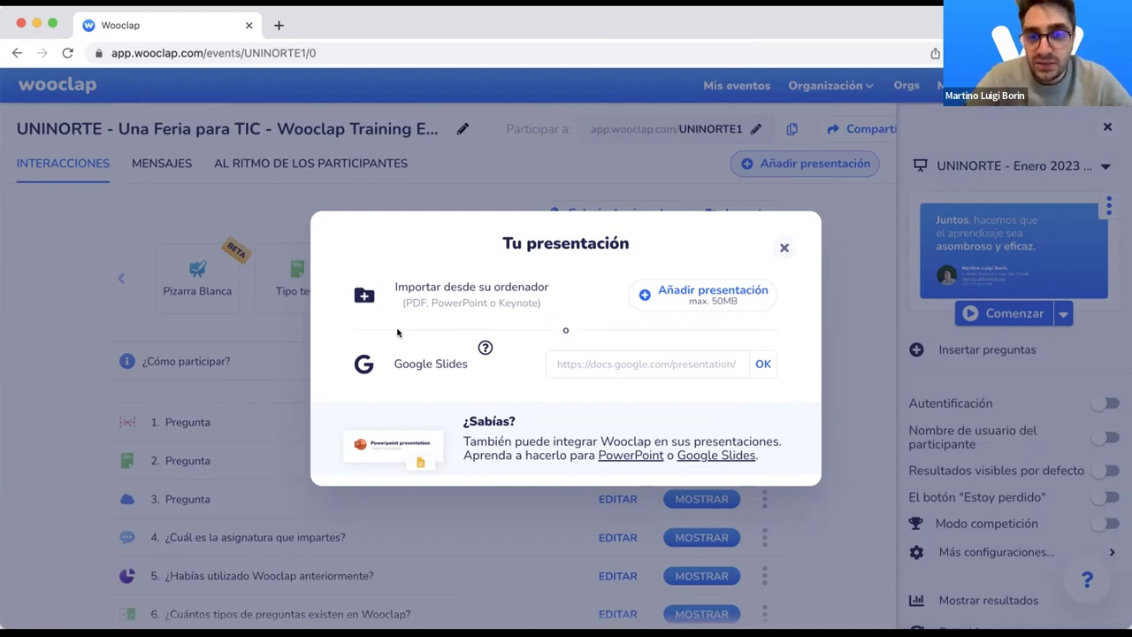
Step: Close the dialog for adding a presentation, open the existing presentation's question insertion editor and look through its slides
mouse_move(481, 349)
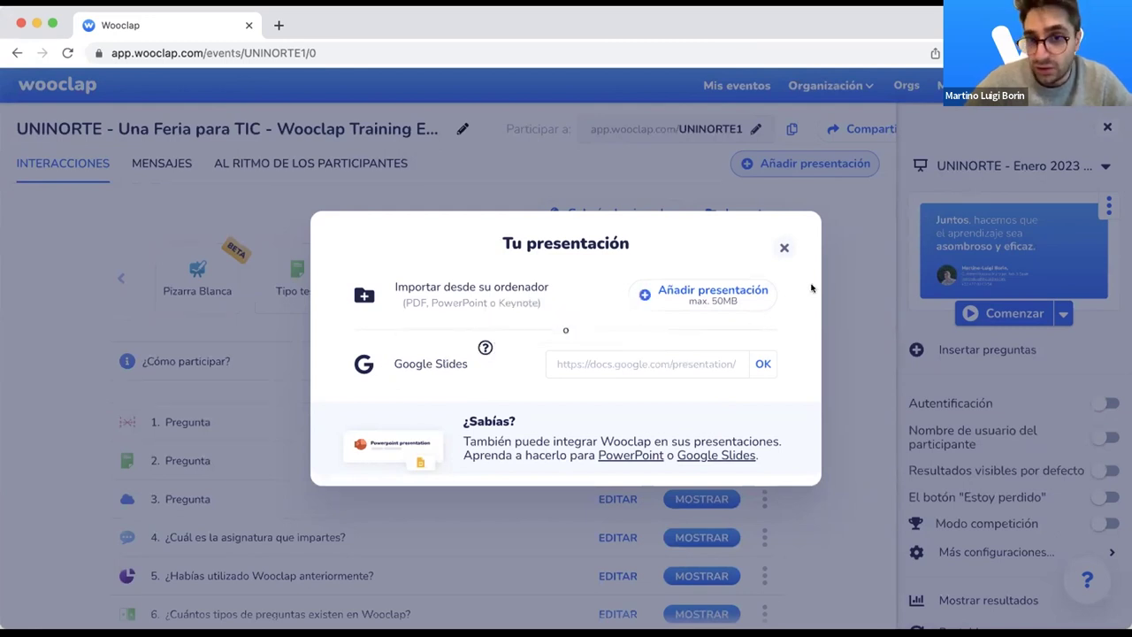
left_click(784, 246)
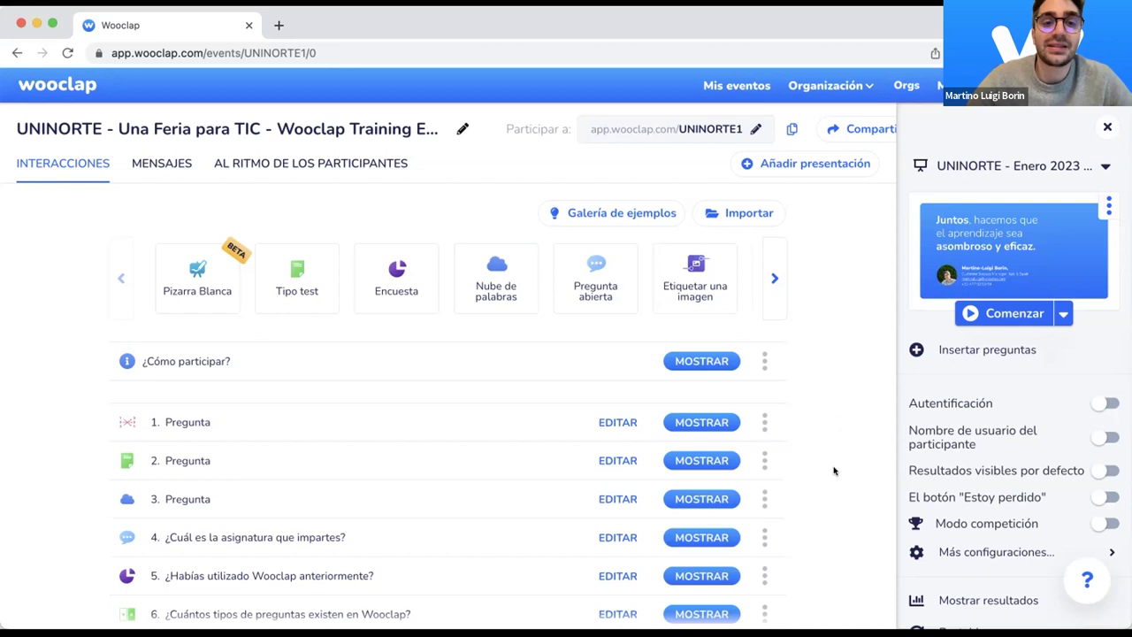
scroll(833, 470, "down", 1)
scroll(833, 470, "down", 1)
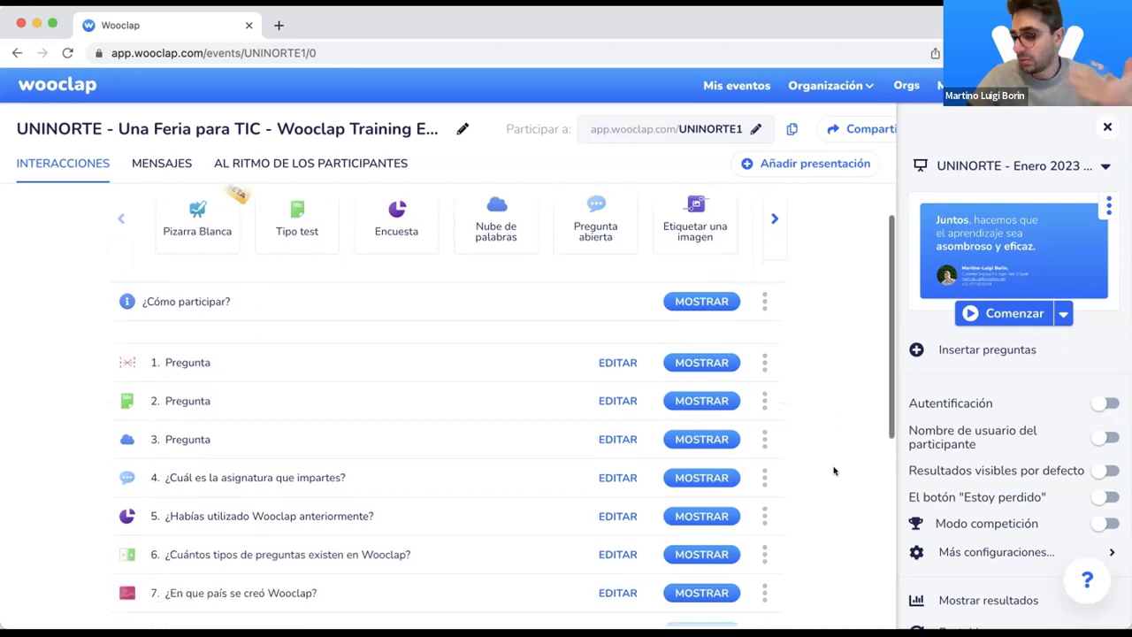
scroll(834, 470, "up", 2)
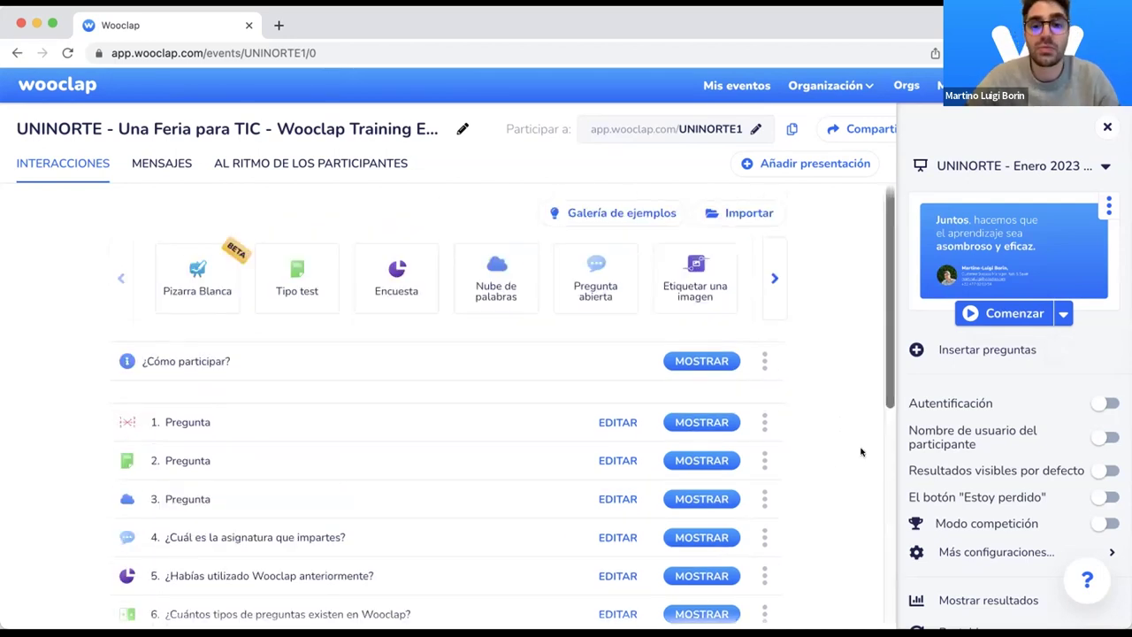
scroll(861, 452, "down", 1)
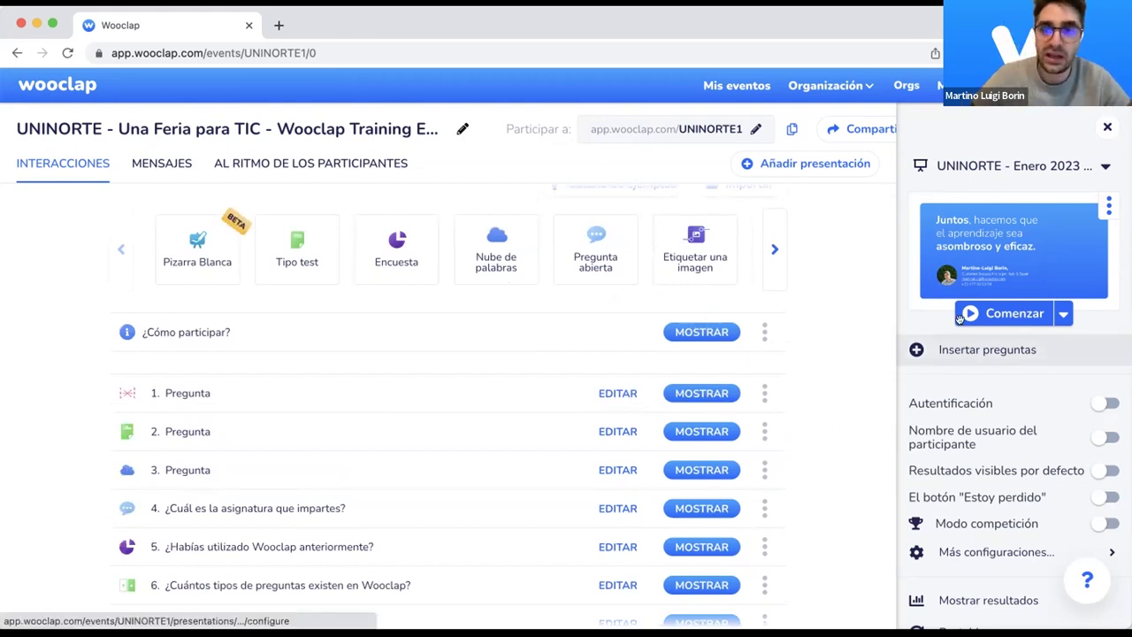
left_click(967, 351)
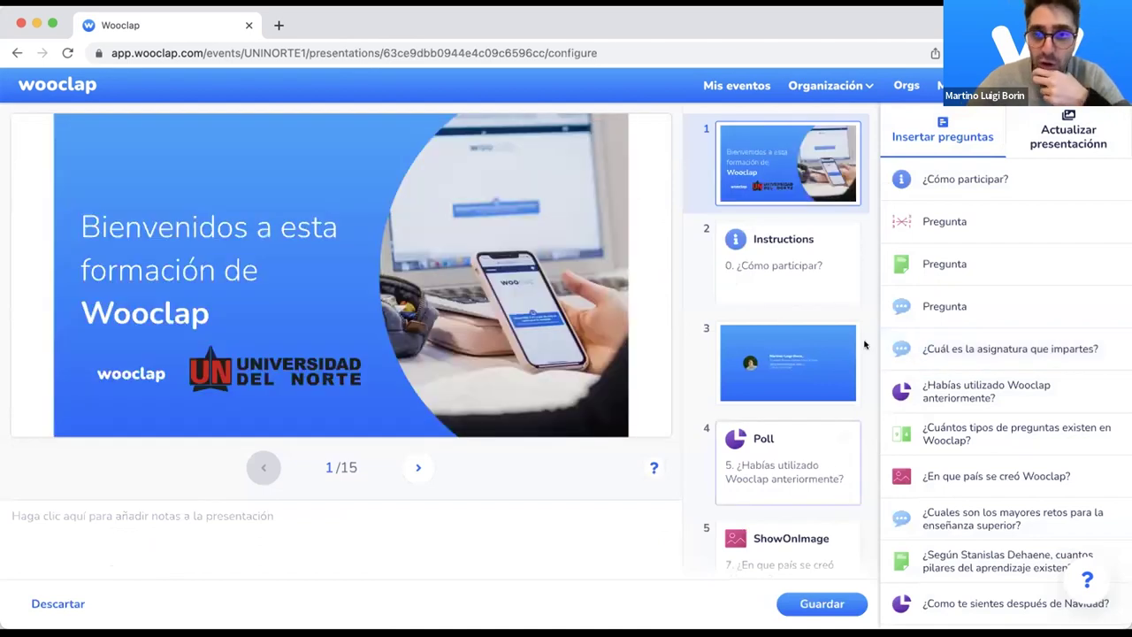
scroll(814, 411, "down", 2)
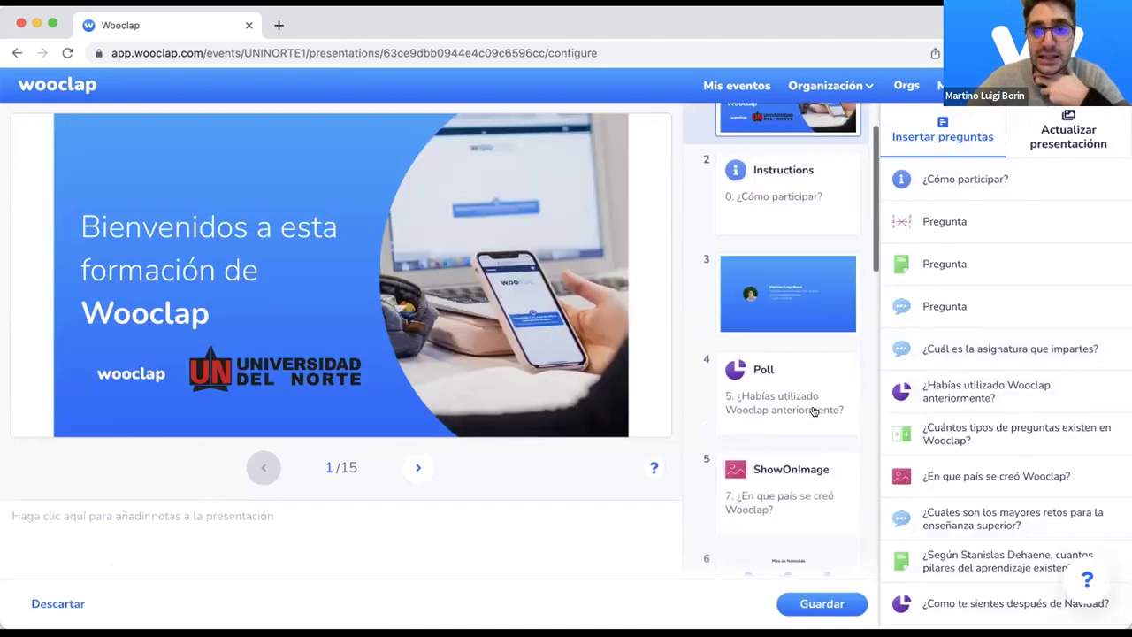
scroll(814, 412, "down", 4)
scroll(851, 275, "up", 6)
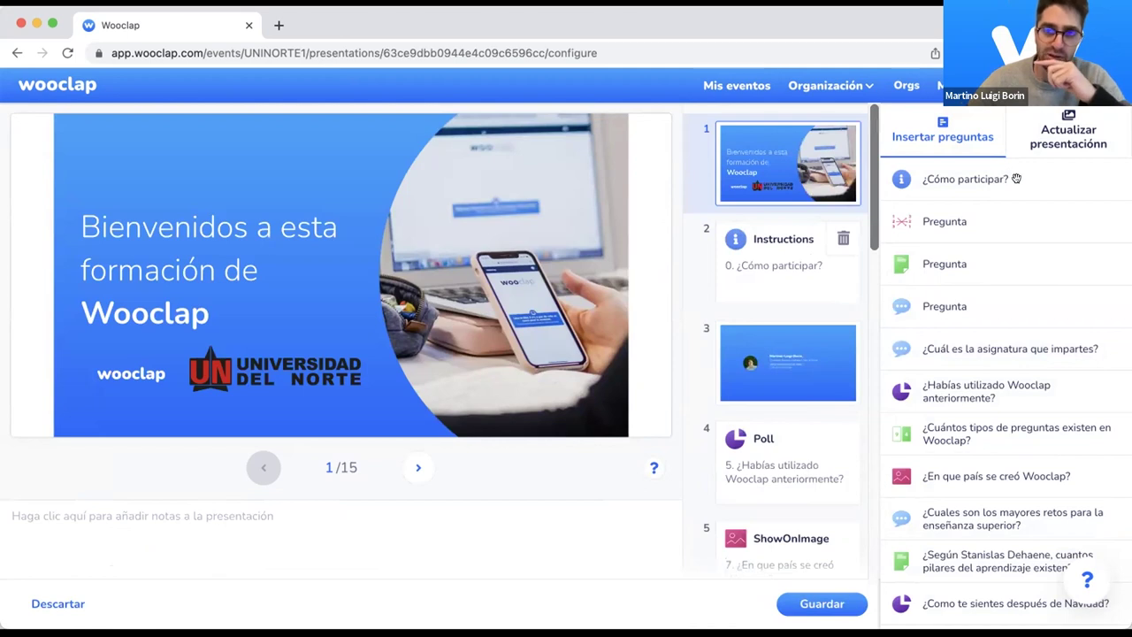
Step: Insert "¿Cómo participar?" right after the first slide of the presentation and compare the two instructions slides
left_click_drag(1016, 179, 805, 244)
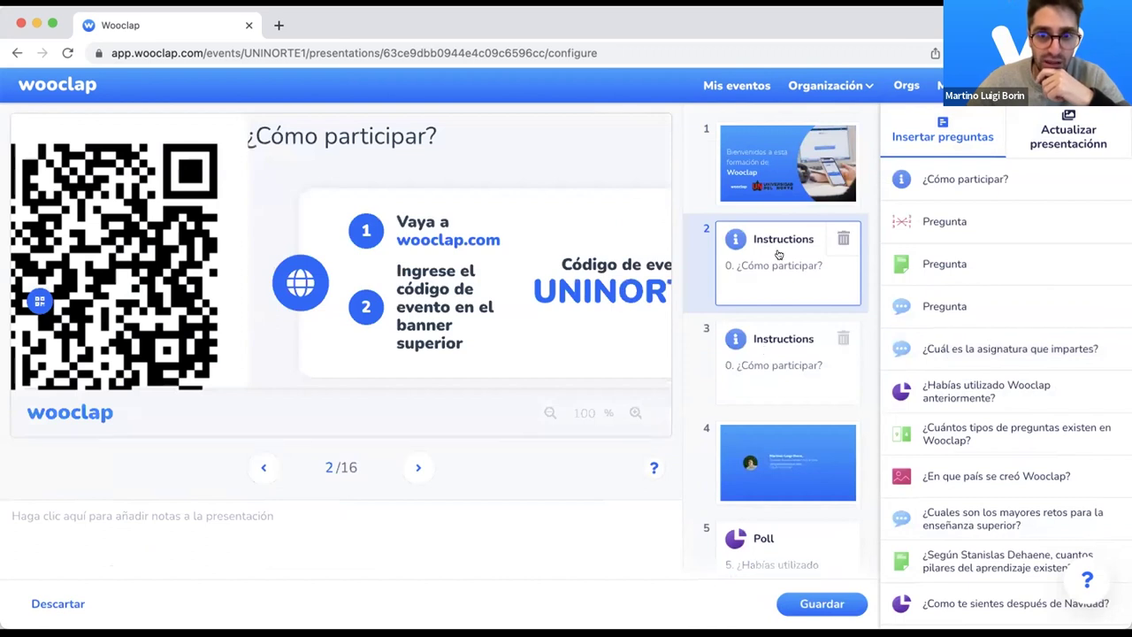
left_click(781, 336)
left_click(789, 261)
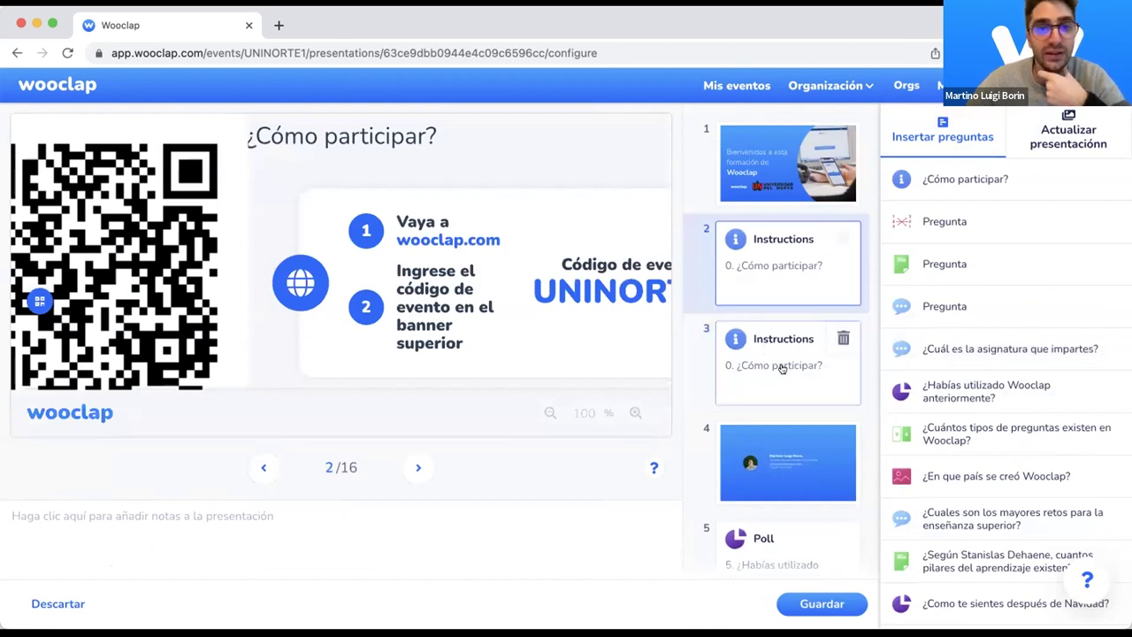
left_click(782, 368)
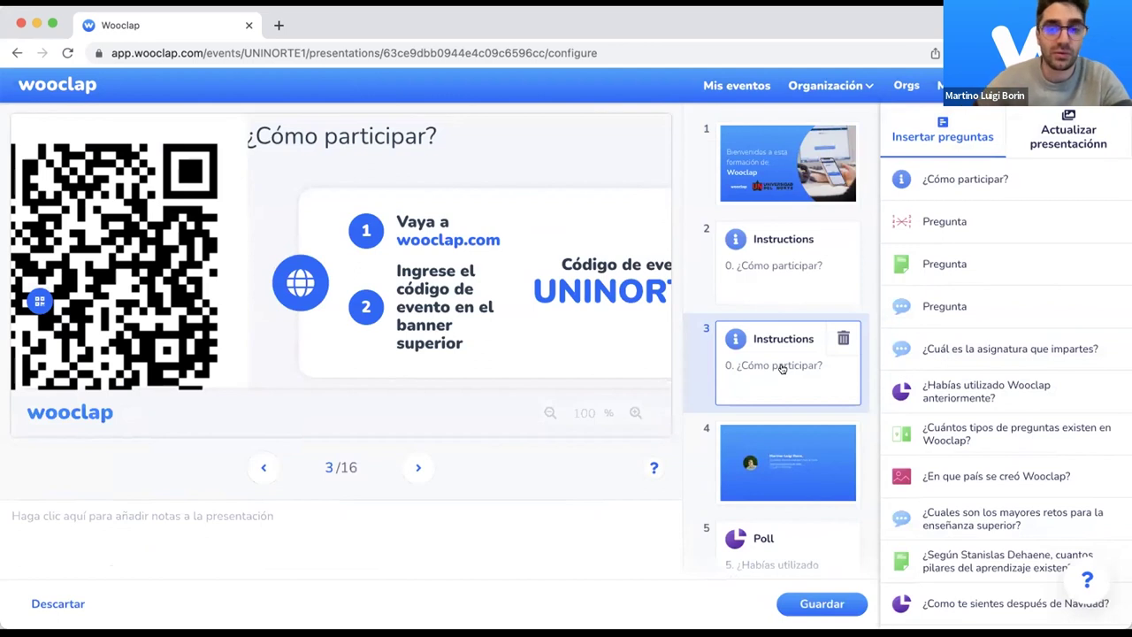
left_click(801, 268)
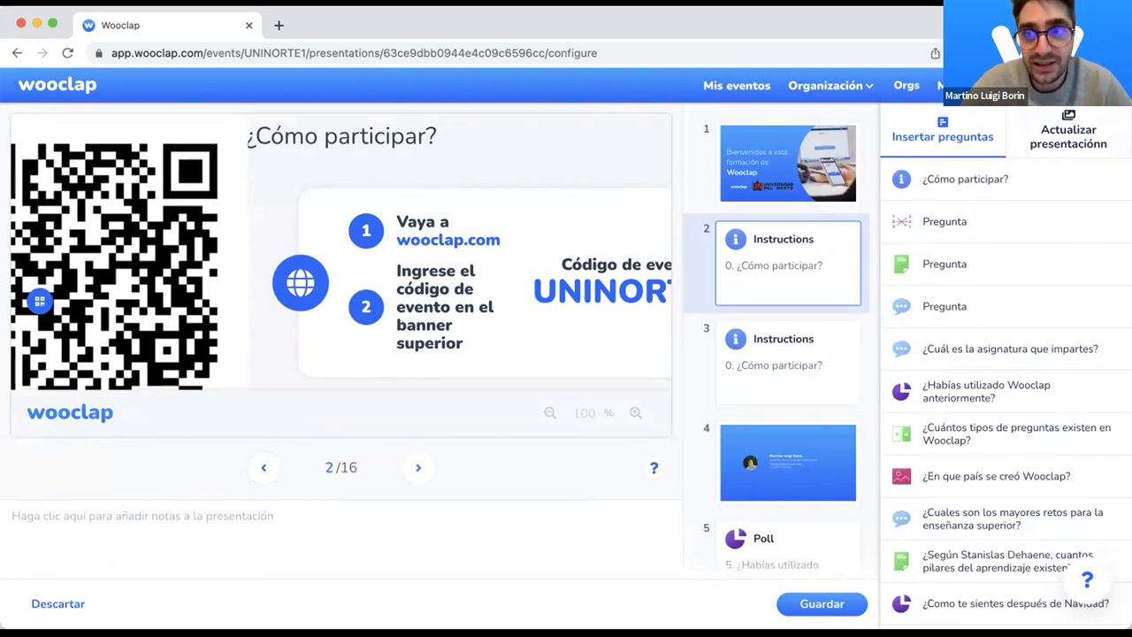
Step: Switch the interface language to English and back to Español
left_click(1088, 86)
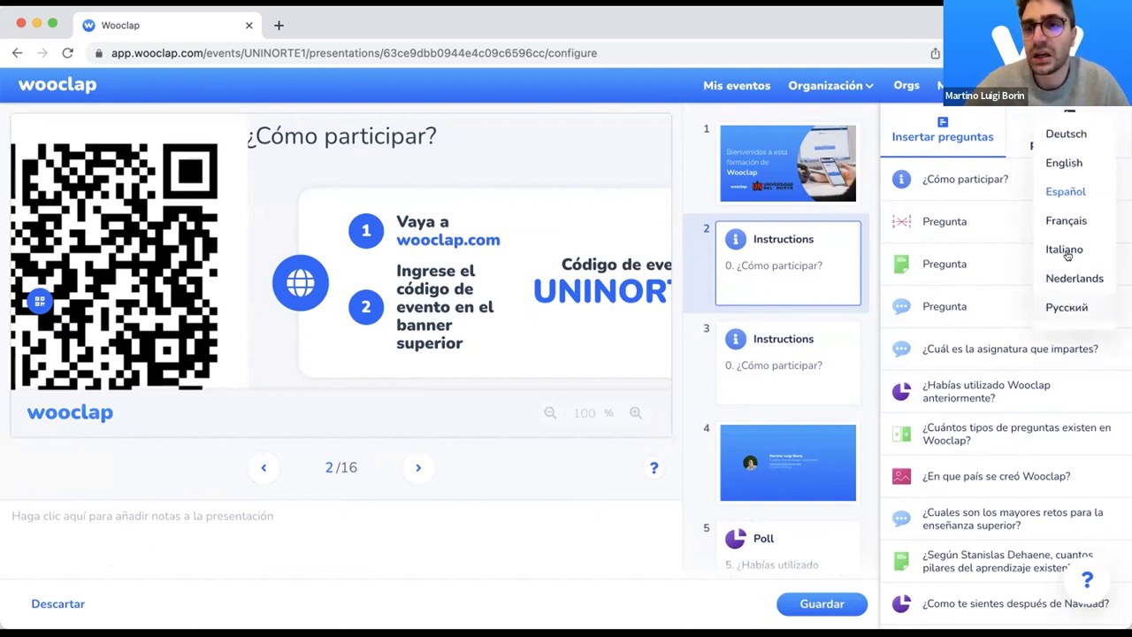
left_click(1066, 163)
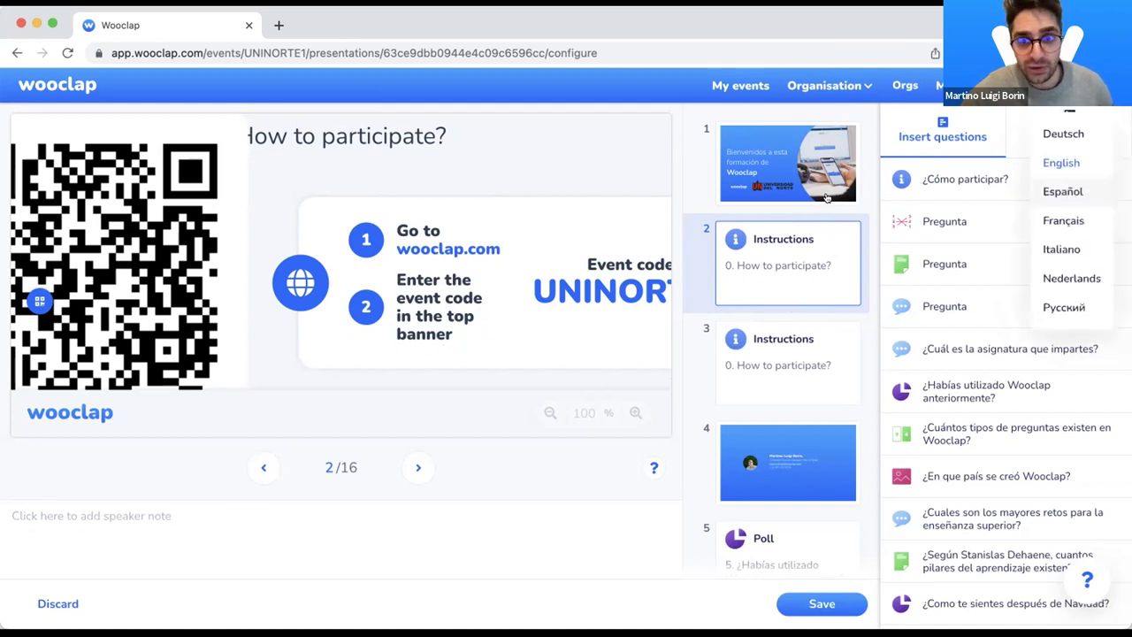
left_click(1069, 191)
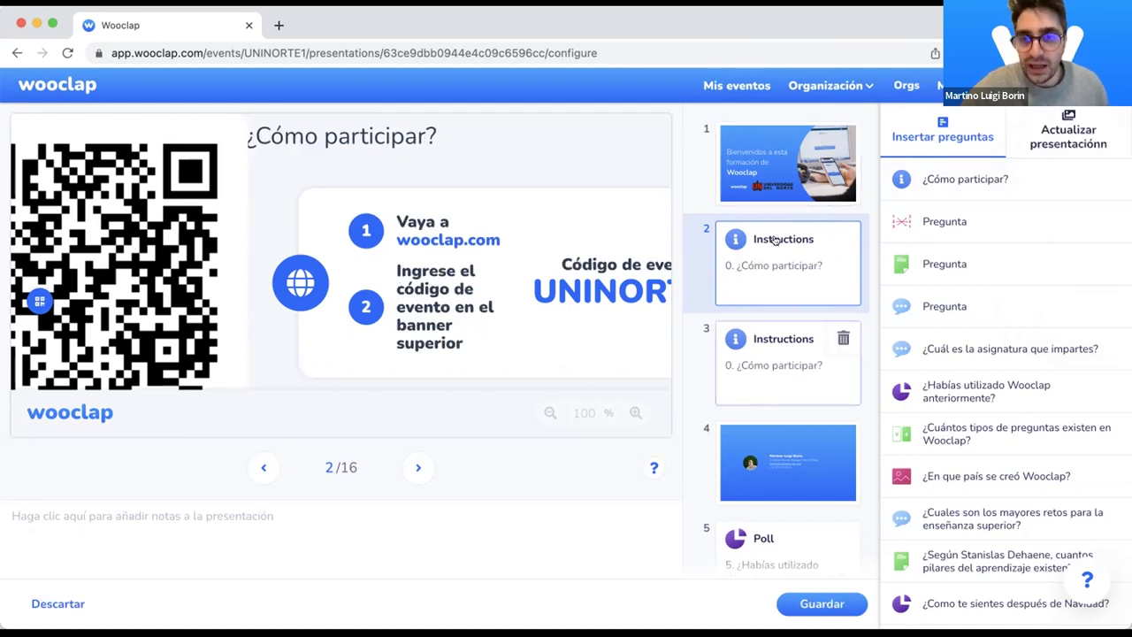
Step: Check both instructions slides and delete the duplicate "¿Cómo participar?" slide in position 3
left_click(792, 367)
left_click(796, 252)
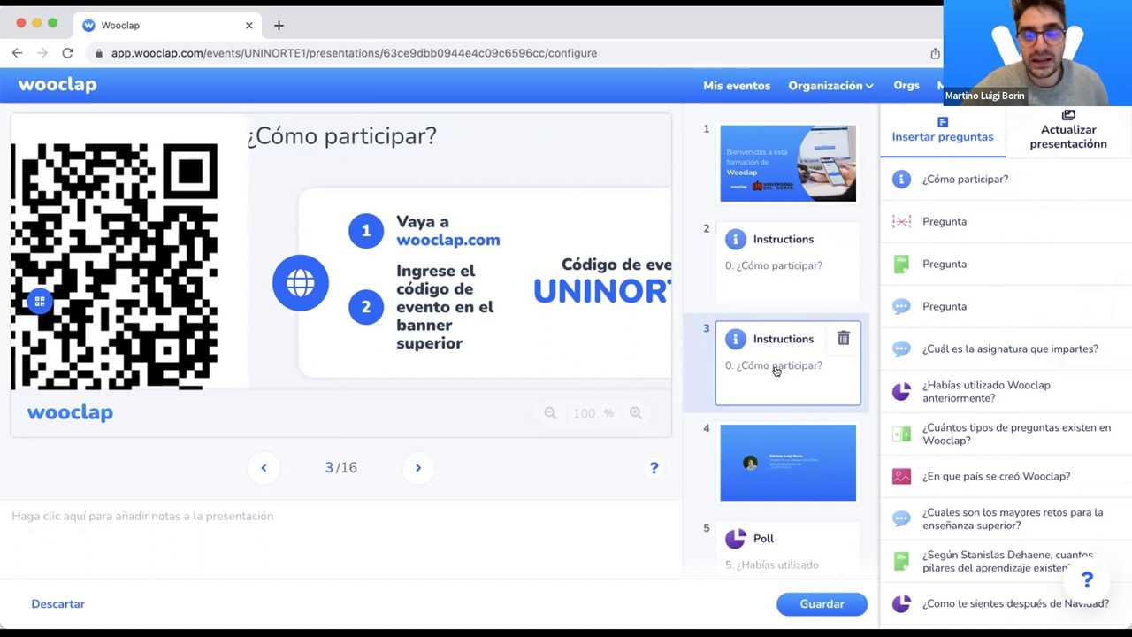
left_click(775, 371)
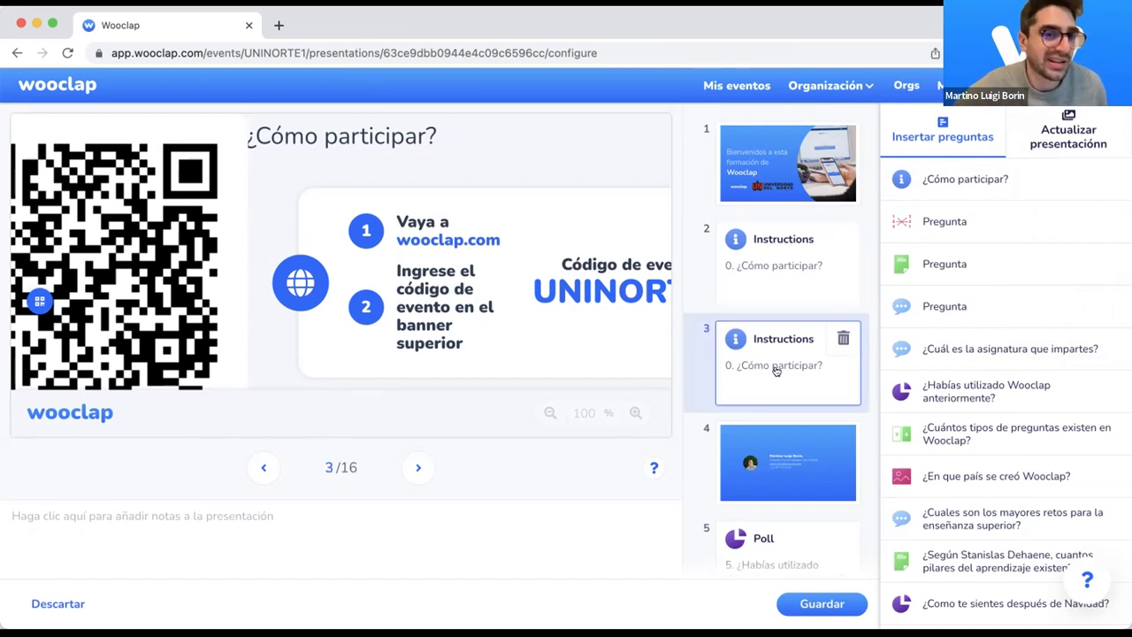
left_click(843, 339)
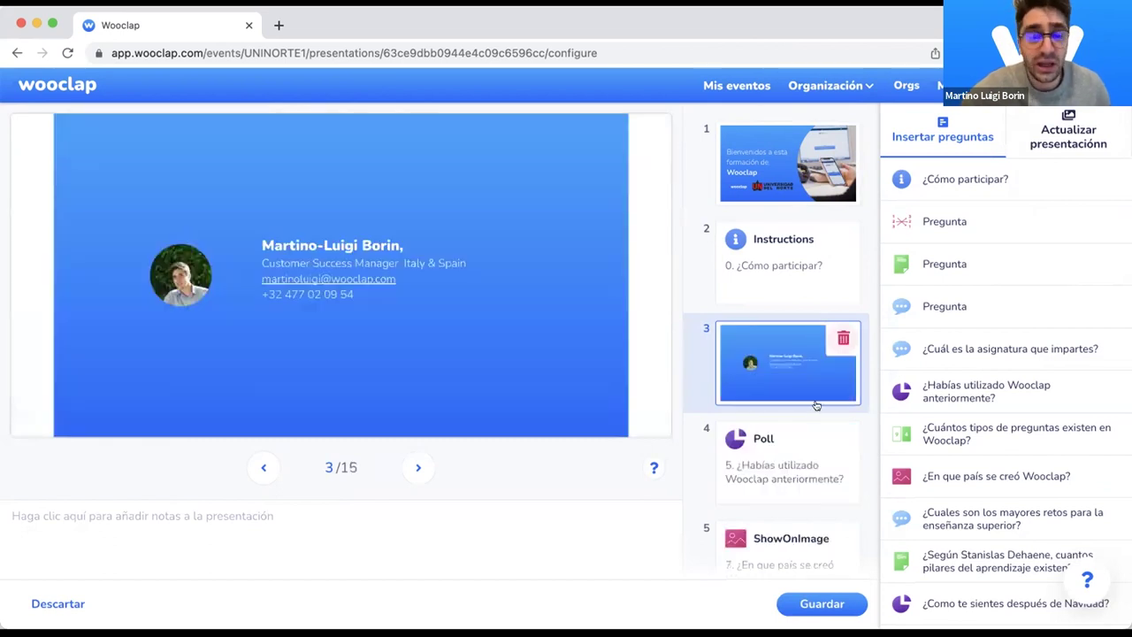
Step: Insert the matching question "Pregunta" just before the "Plan de formación" slide and the open question "Pregunta" just after it
scroll(818, 372, "down", 5)
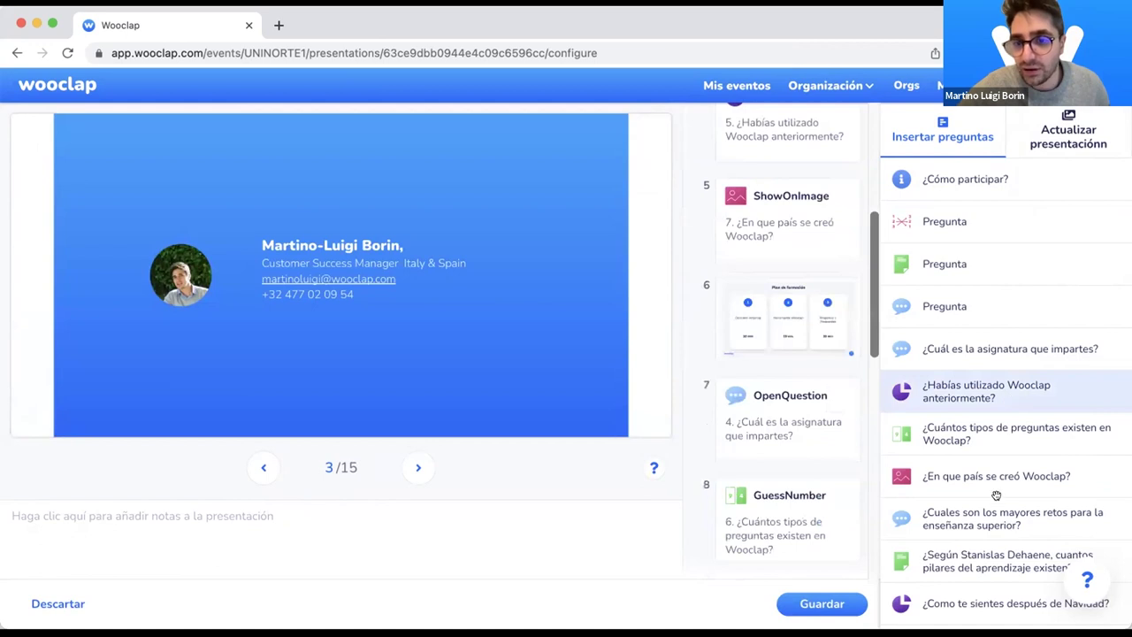
scroll(982, 371, "down", 2)
scroll(984, 361, "up", 2)
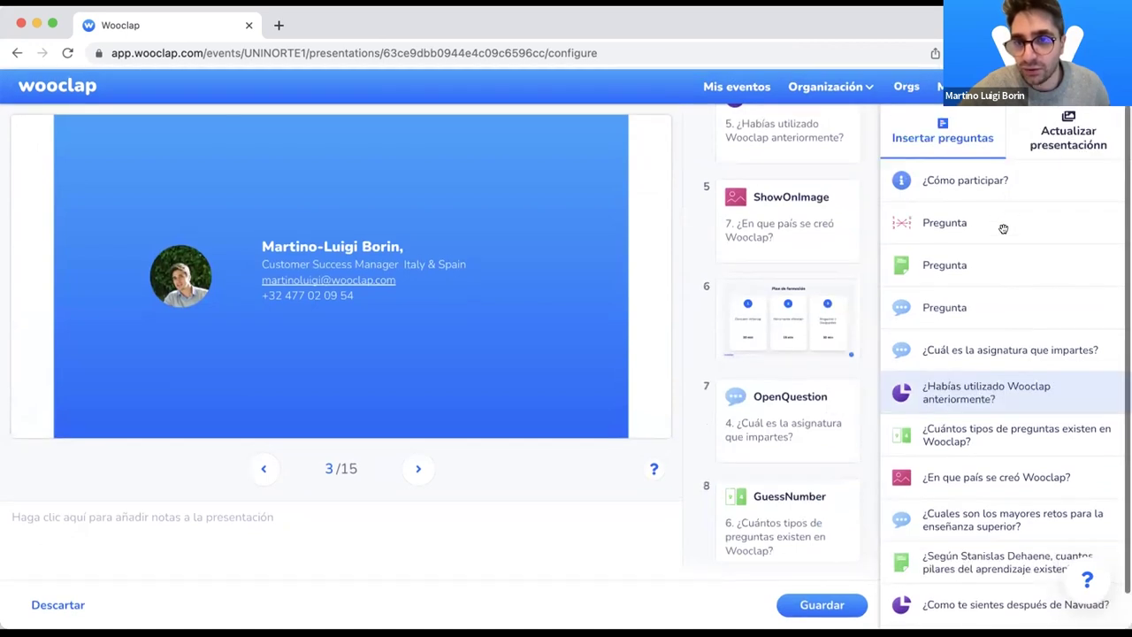
left_click_drag(785, 301, 787, 299)
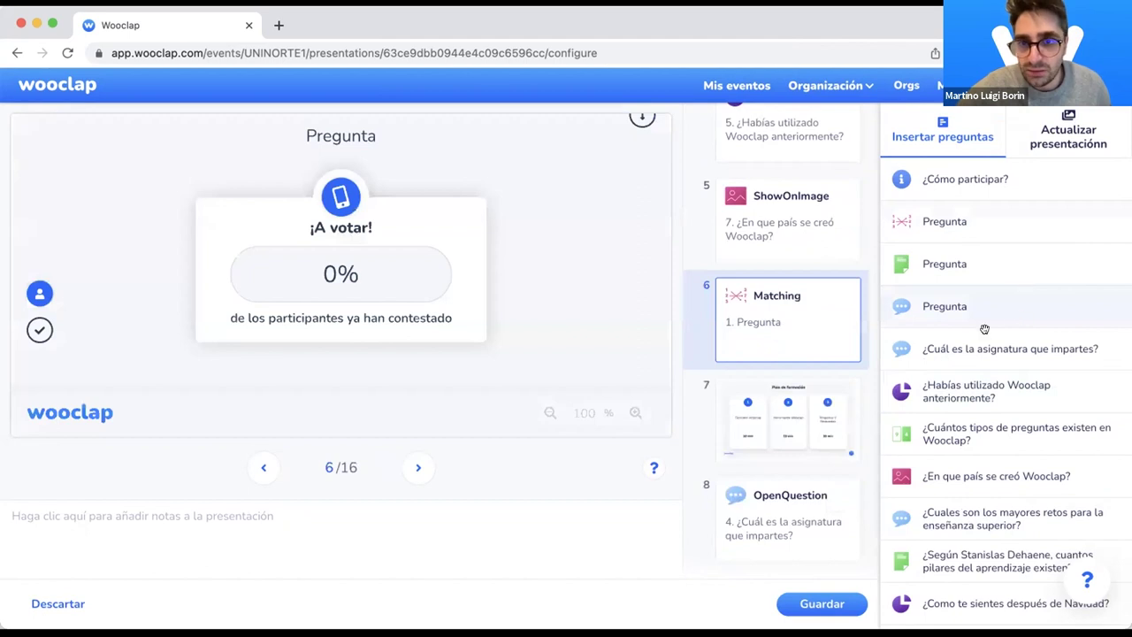
left_click_drag(985, 329, 794, 482)
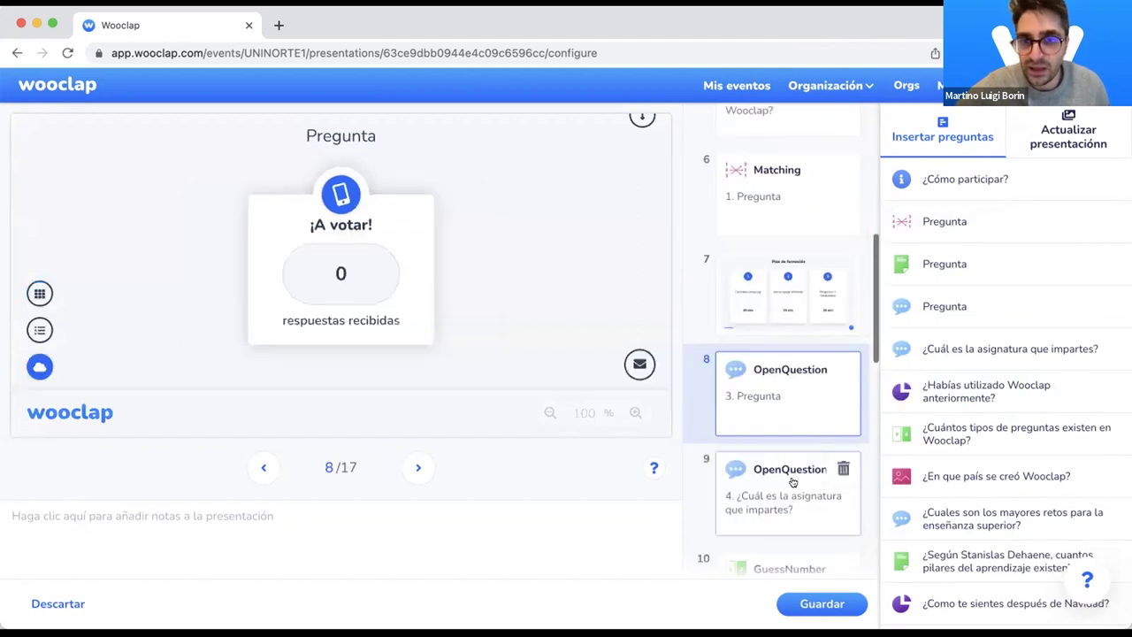
Step: Move the "Plan de formación" slide down to position 10 in the presentation
scroll(791, 480, "down", 5)
scroll(806, 397, "up", 1)
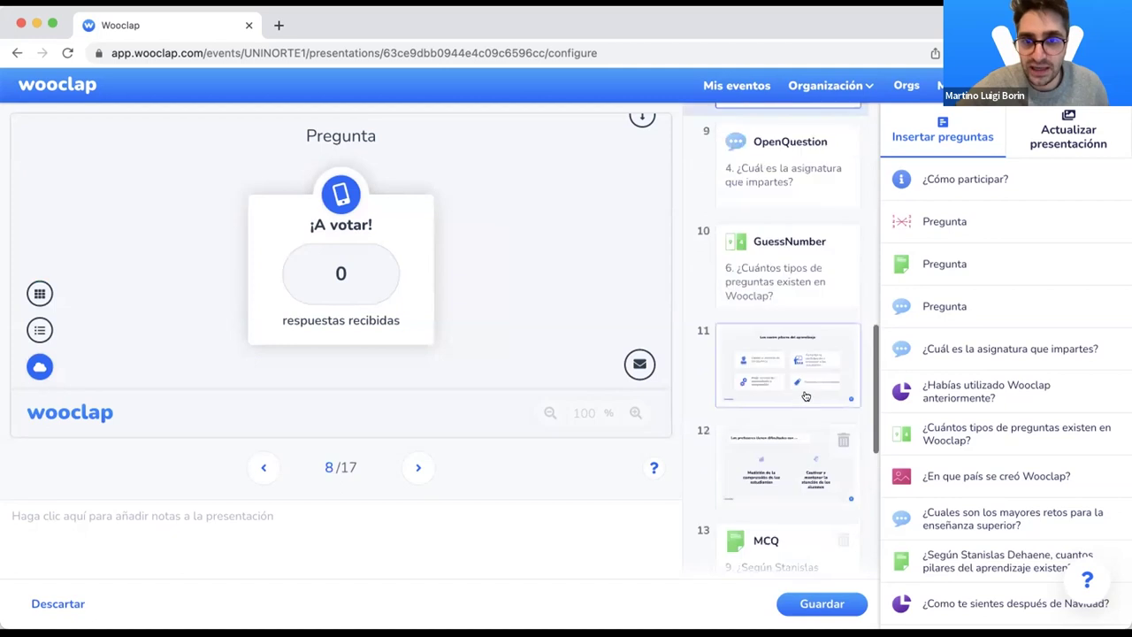
left_click_drag(792, 205, 815, 360)
scroll(815, 360, "down", 5)
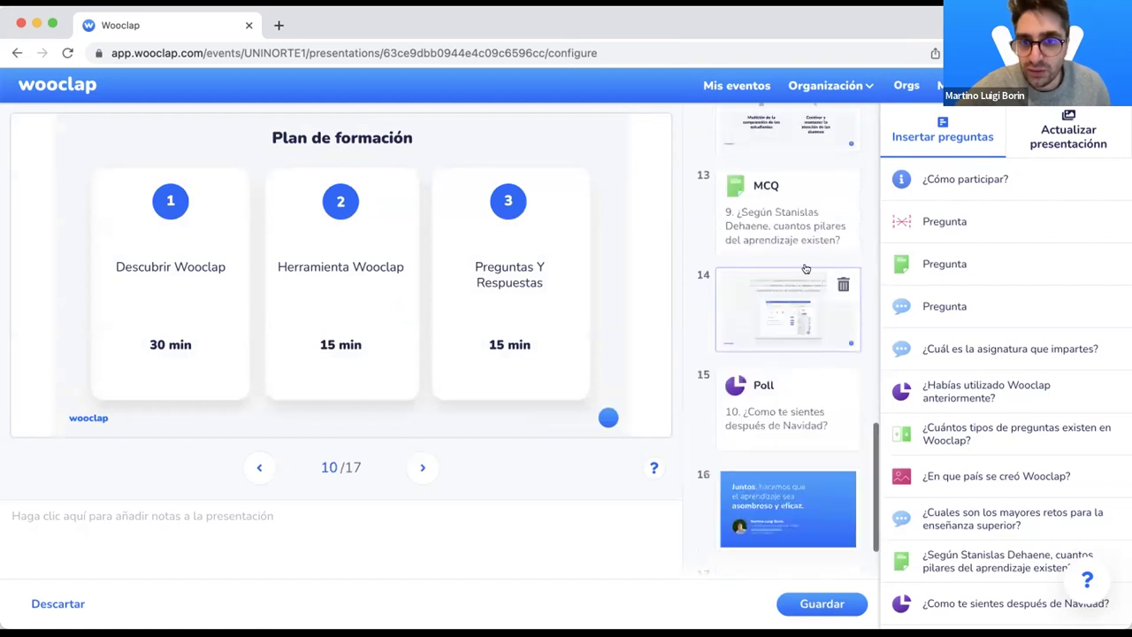
Step: Delete the multiple-choice slide about Stanislas Dehaene's pillars of learning from the presentation and return to the event page
left_click(826, 180)
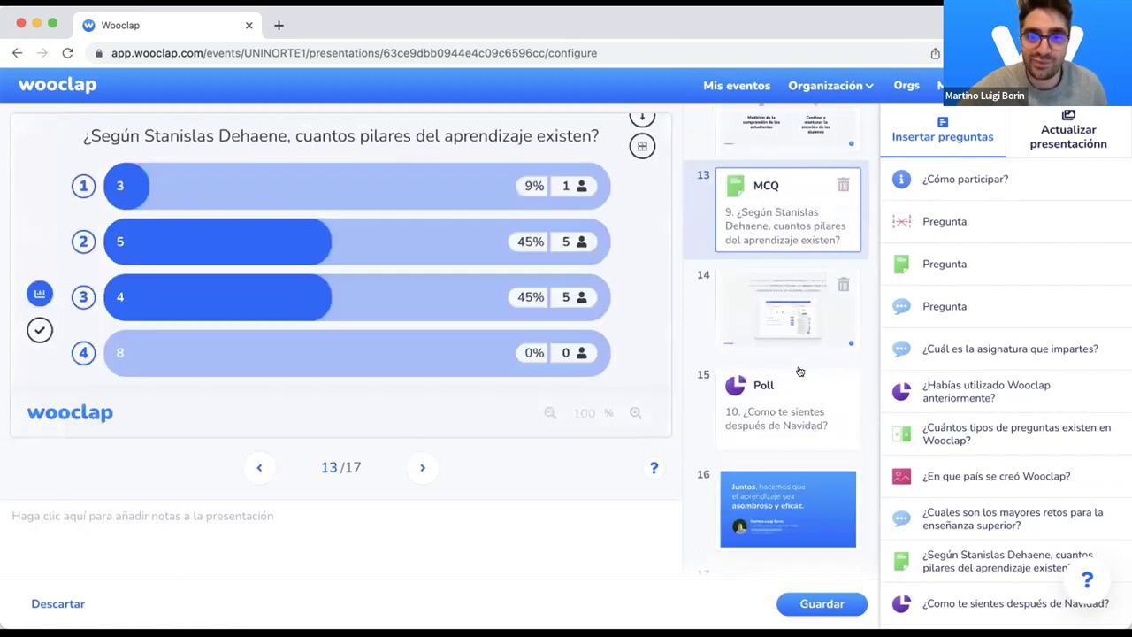
left_click(841, 192)
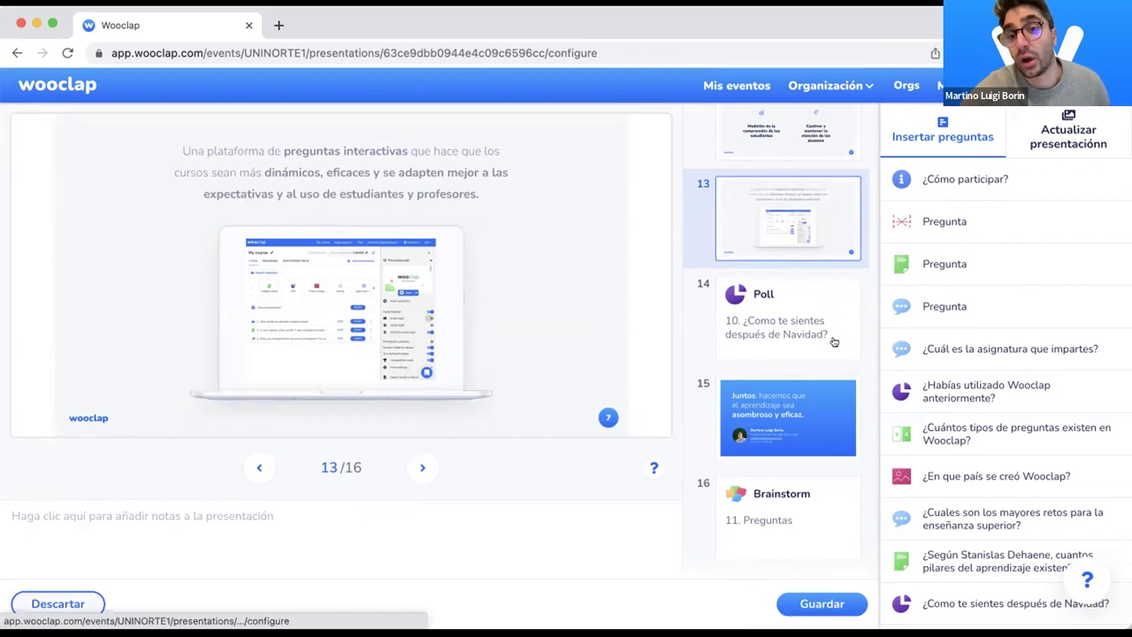
scroll(831, 340, "up", 3)
scroll(782, 354, "up", 10)
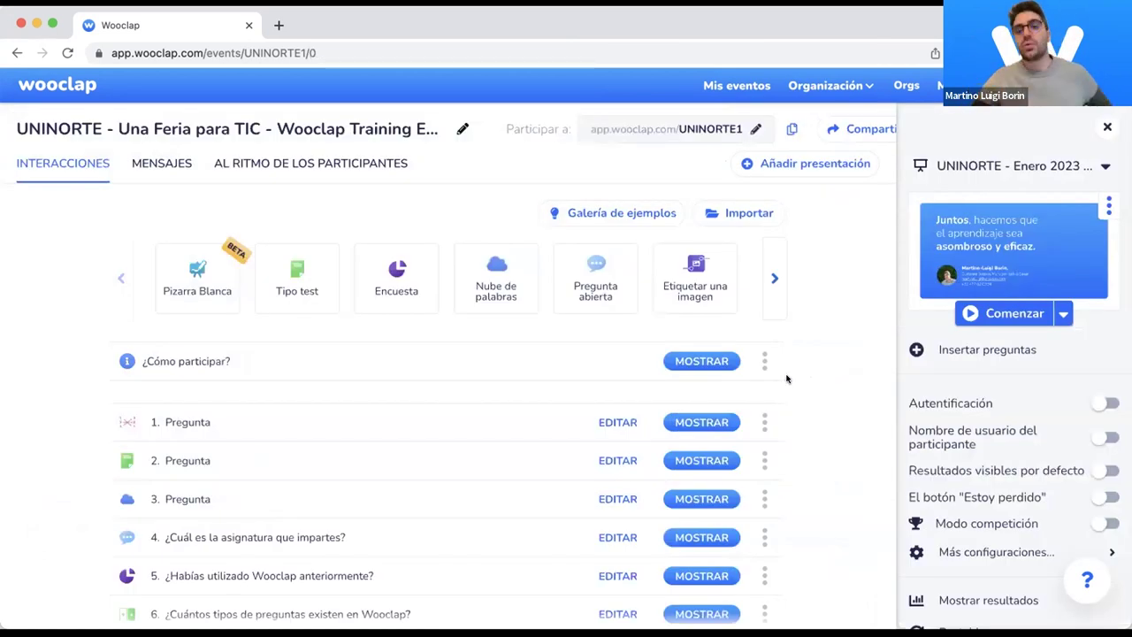
Step: Turn on participant authentication for the event and review its email, social network and SSO/university sign-in options
scroll(892, 457, "down", 1)
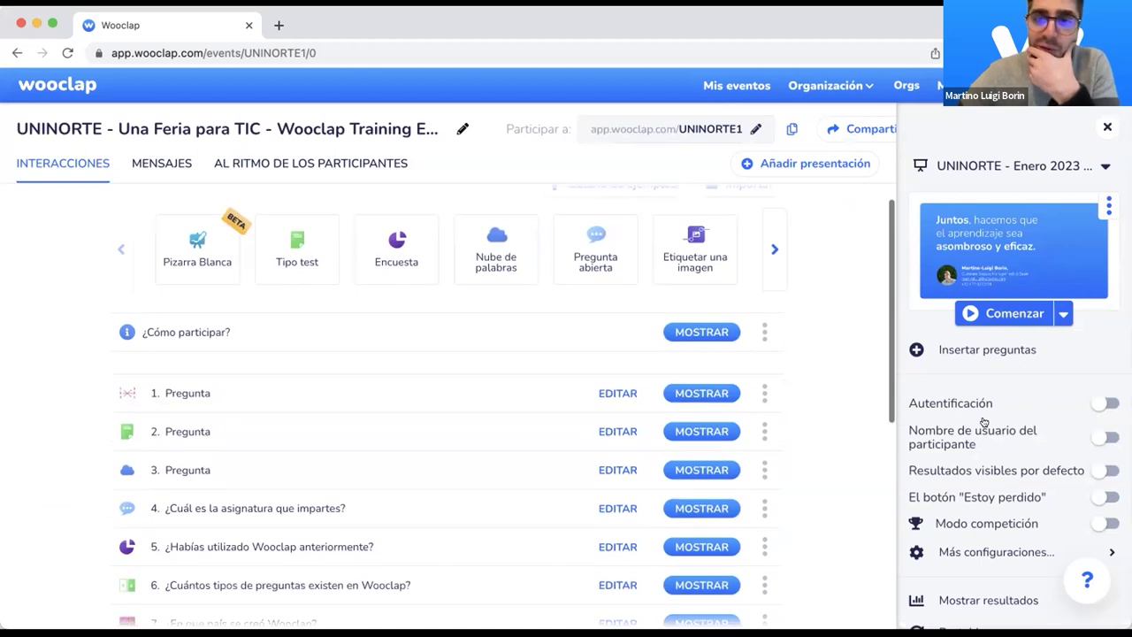
scroll(984, 423, "down", 2)
scroll(983, 423, "up", 2)
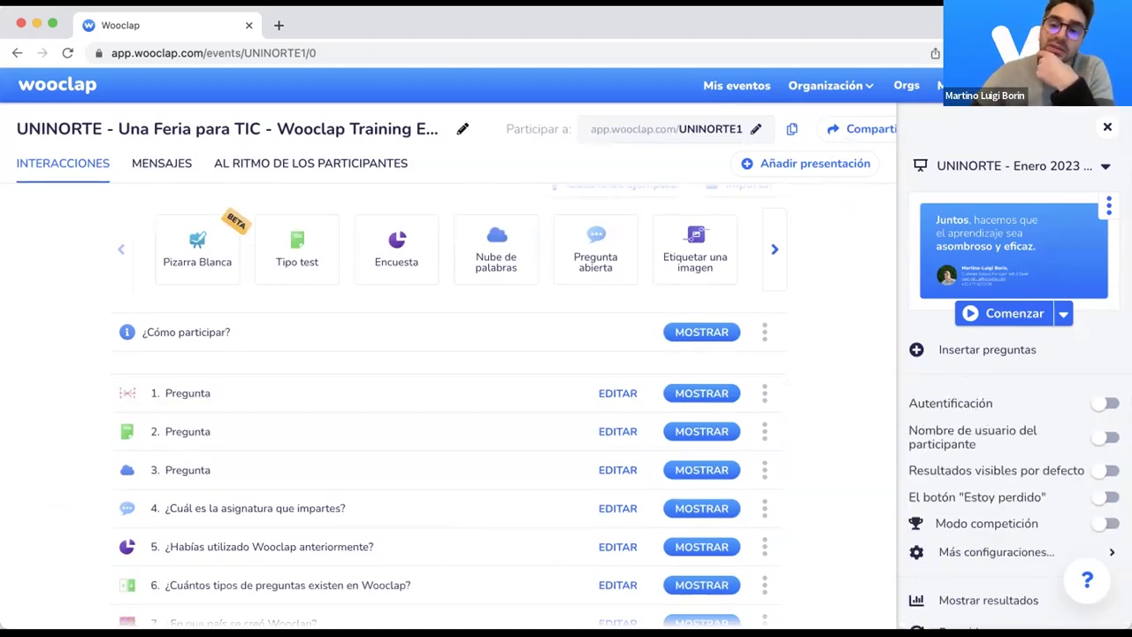
mouse_move(1104, 400)
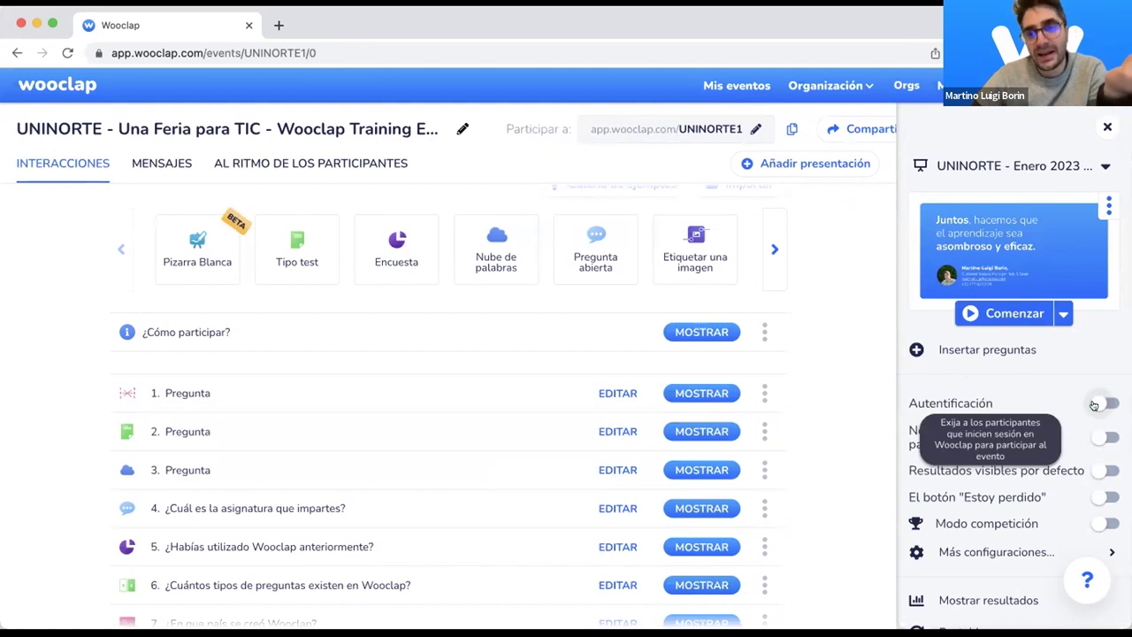
left_click(1095, 405)
scroll(1039, 421, "down", 1)
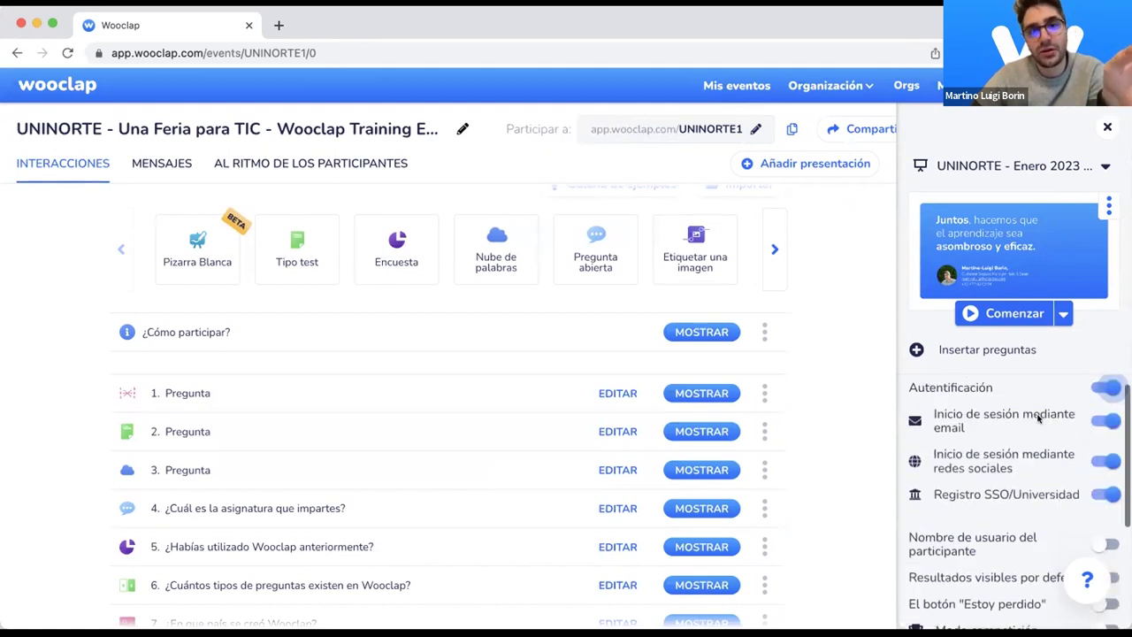
scroll(1039, 420, "up", 1)
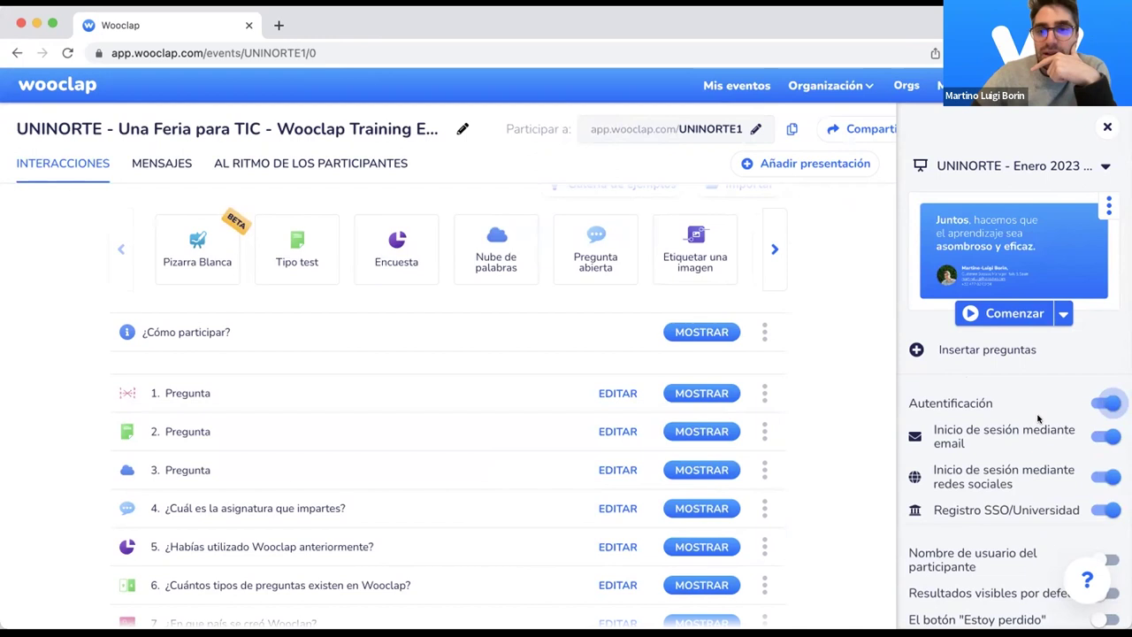
scroll(1039, 423, "down", 1)
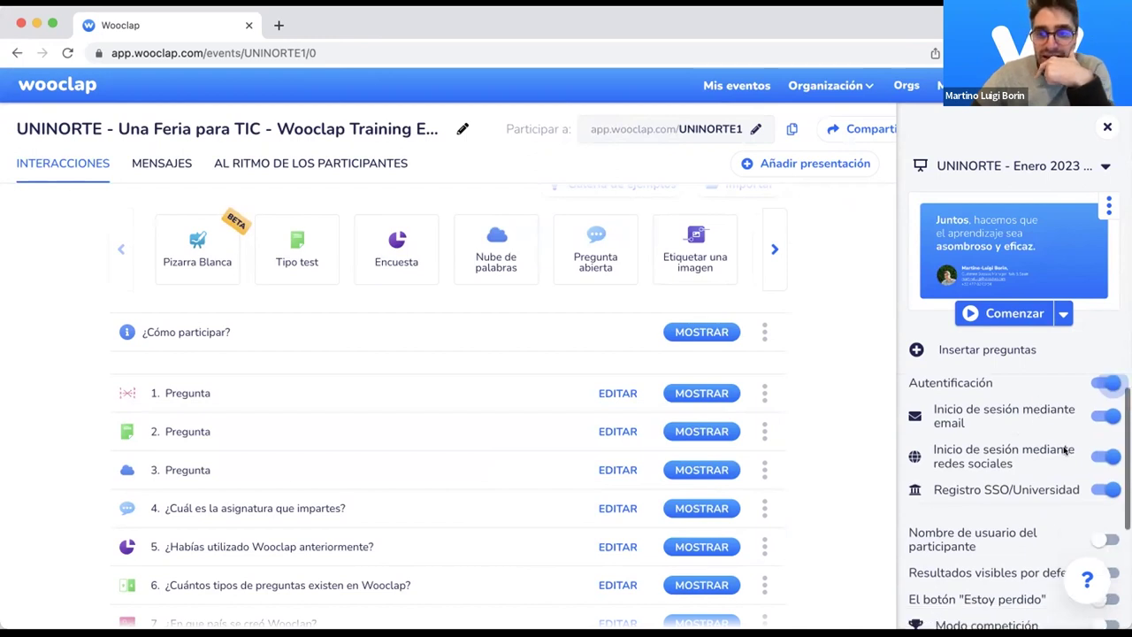
scroll(1066, 450, "up", 1)
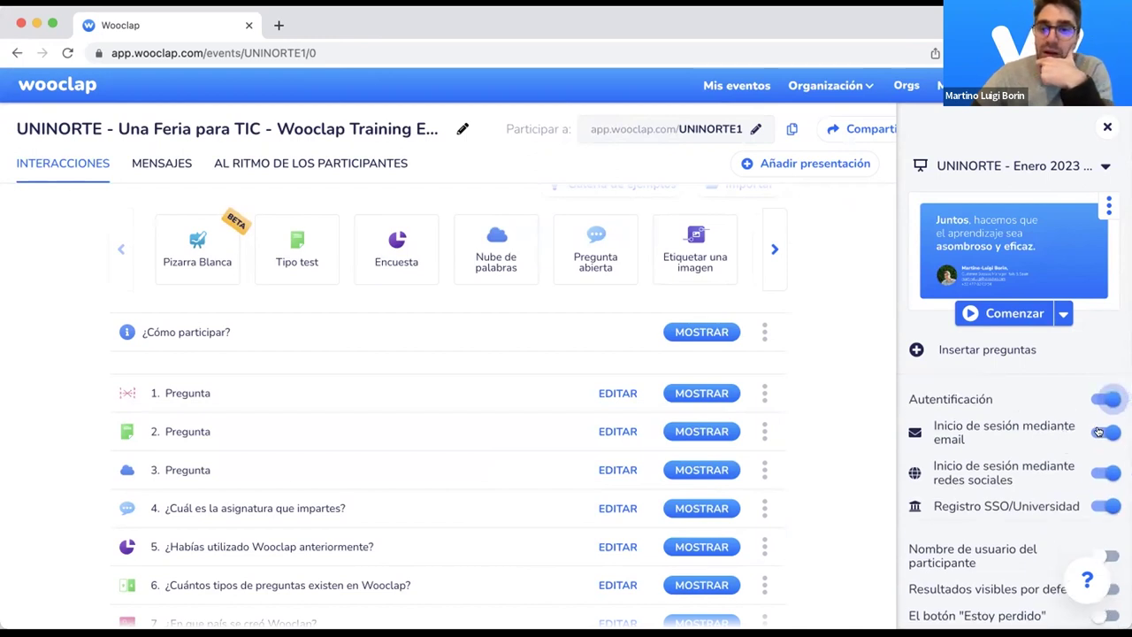
mouse_move(1099, 432)
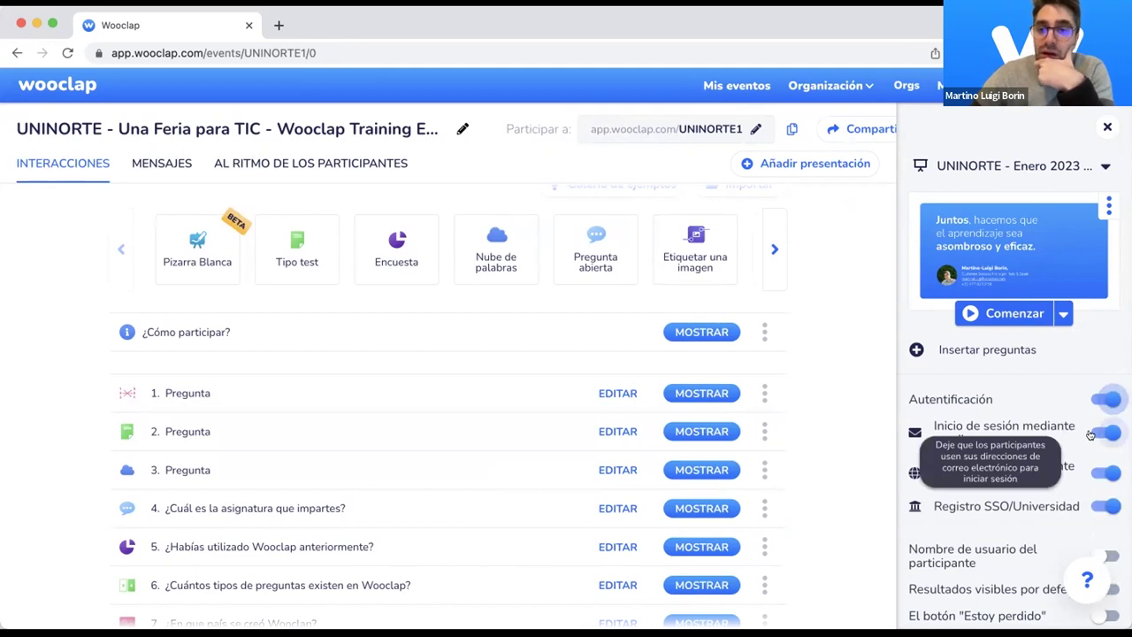
Step: Review the SSO/university registration option and turn participant authentication off for the event
scroll(1061, 480, "down", 1)
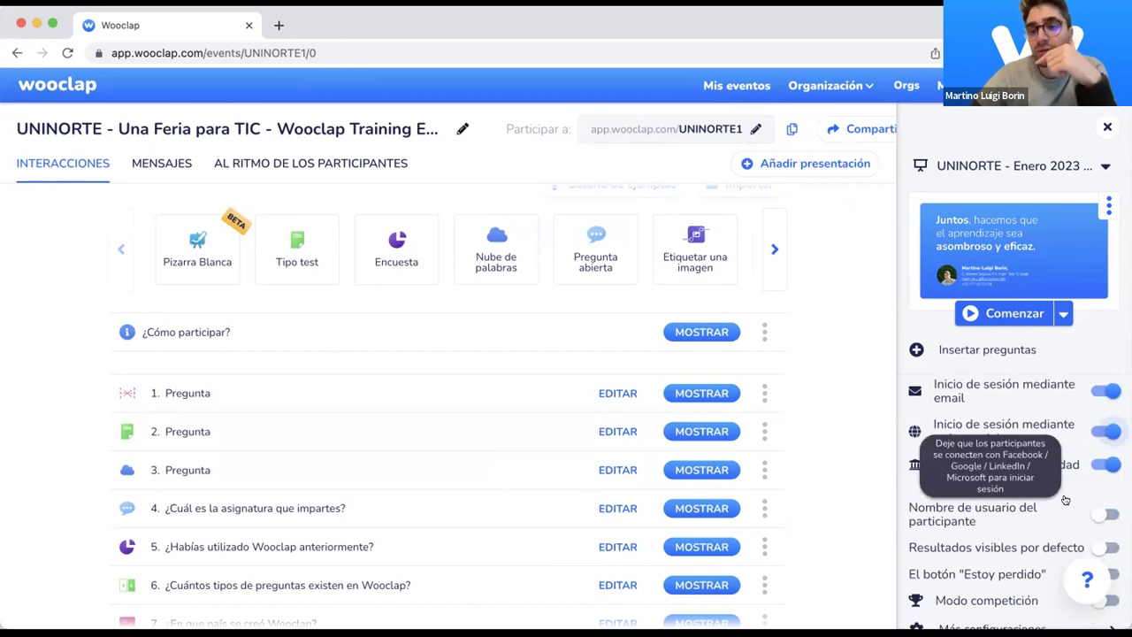
mouse_move(1102, 469)
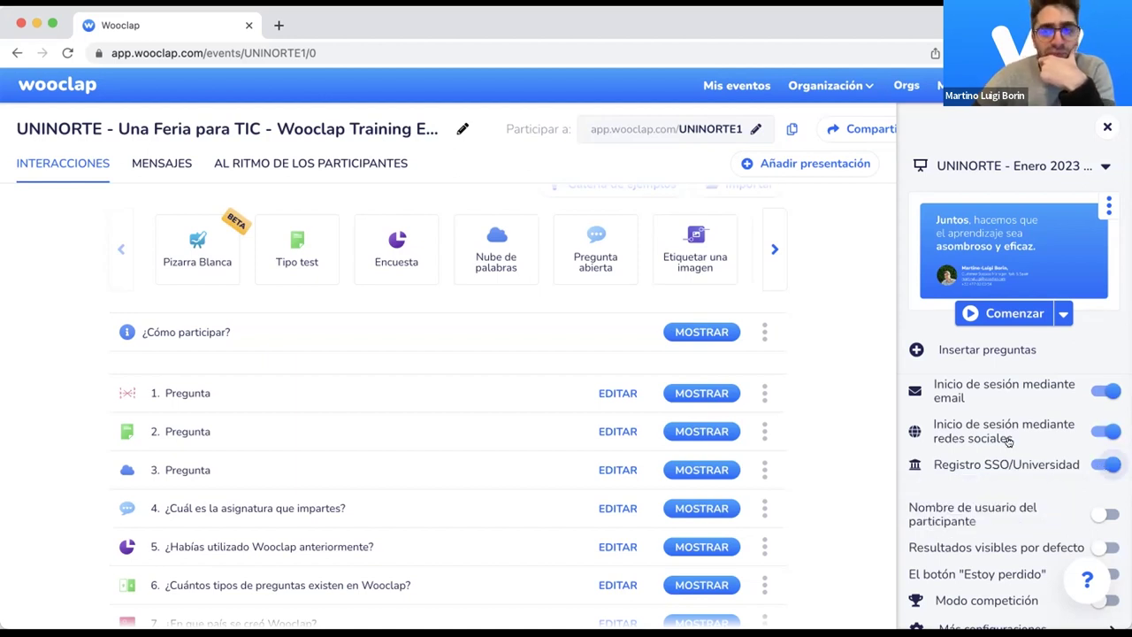
scroll(1086, 398, "up", 1)
left_click(1097, 402)
scroll(1018, 478, "down", 1)
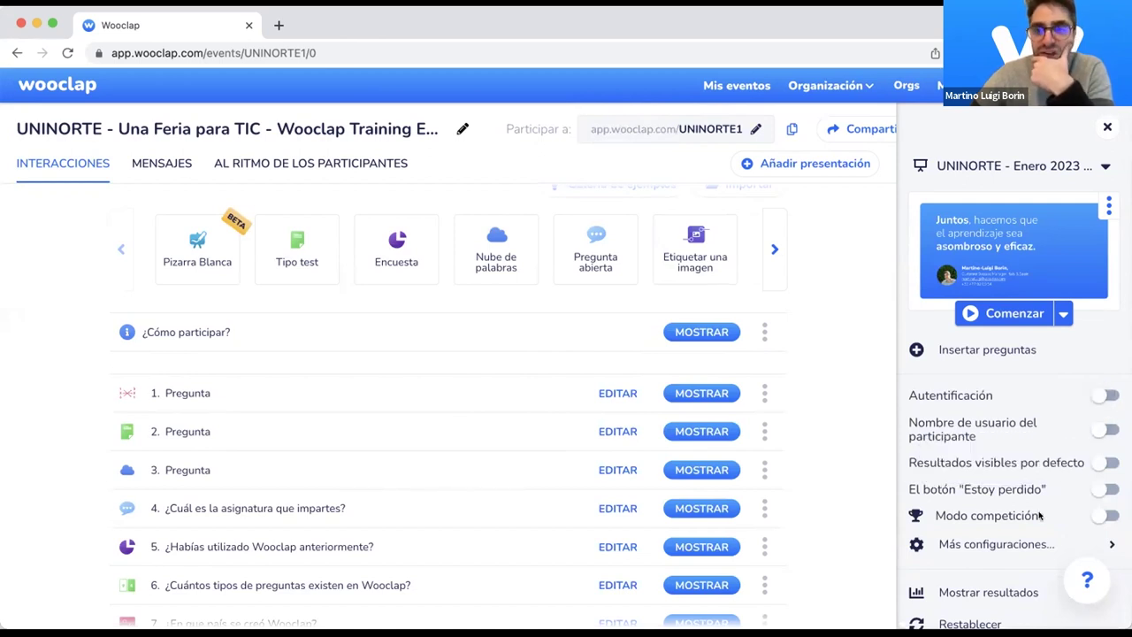
Step: Turn on the "Estoy perdido" button so participants can signal when they are confused
scroll(1022, 430, "down", 2)
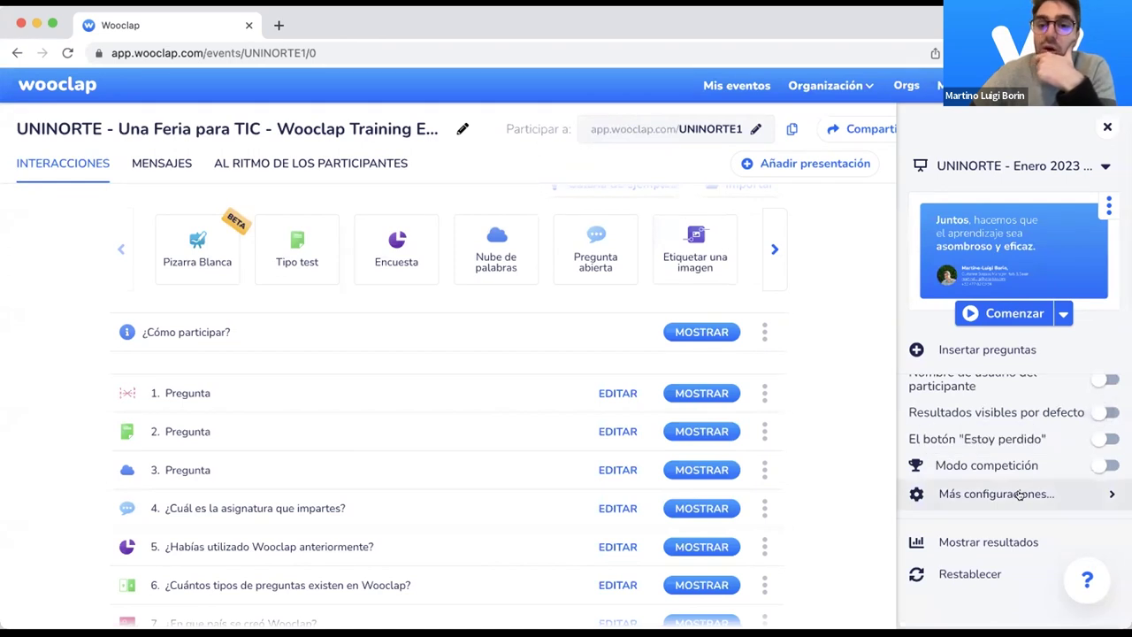
scroll(1043, 472, "down", 1)
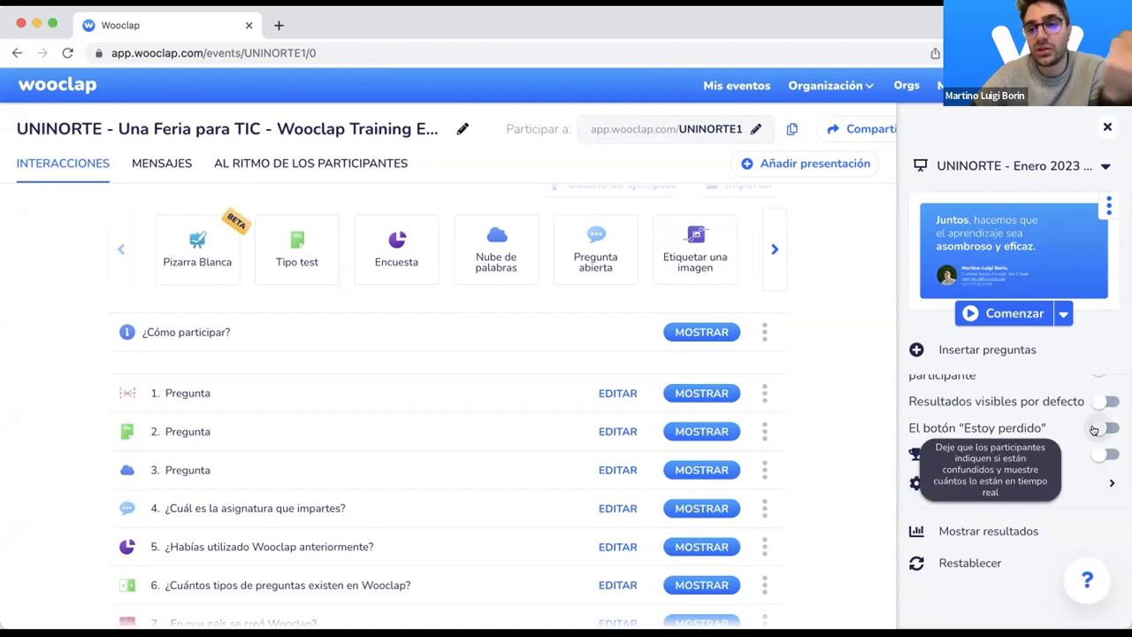
left_click(1099, 430)
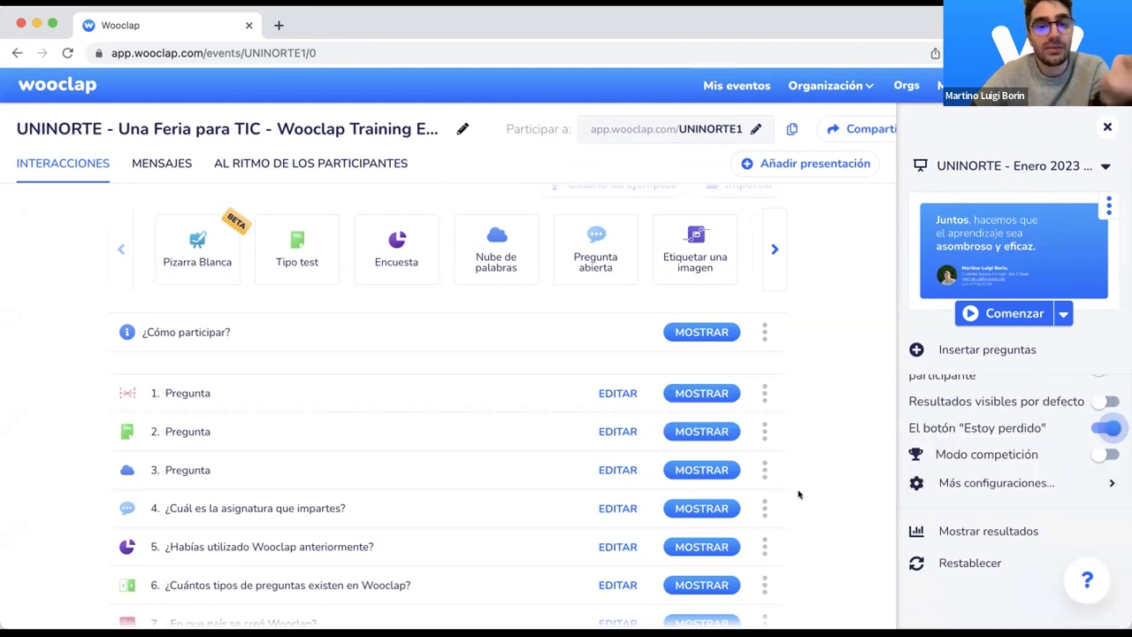
Step: Present the first question "Pregunta" to check the lost-participant counter, exit the presentation and turn the "Estoy perdido" button off
scroll(473, 522, "down", 1)
scroll(700, 316, "down", 1)
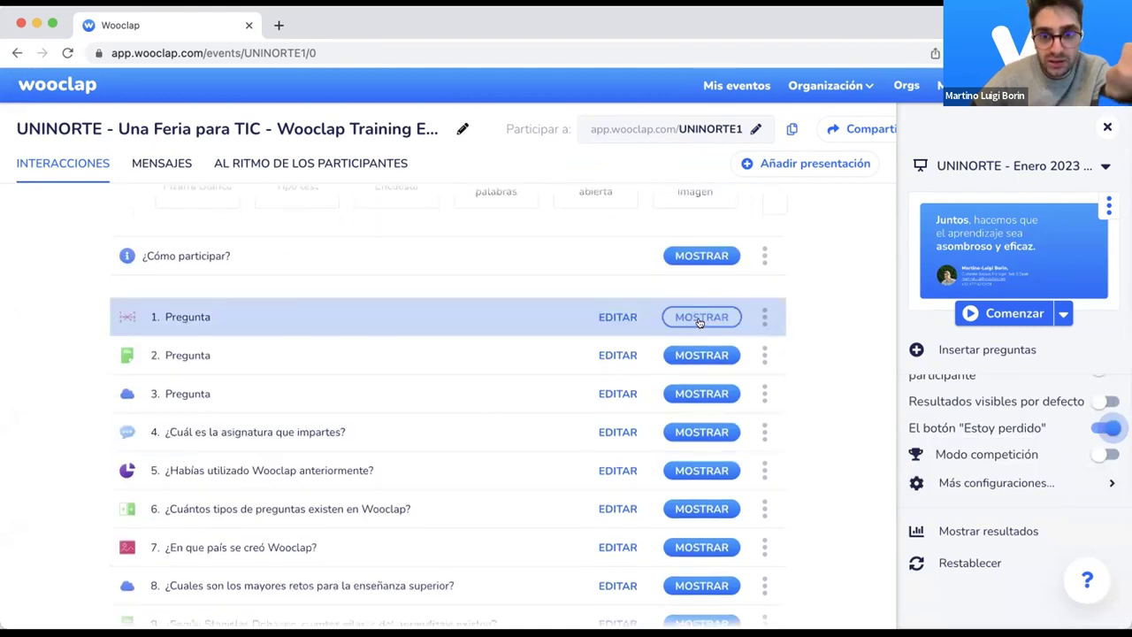
left_click(699, 256)
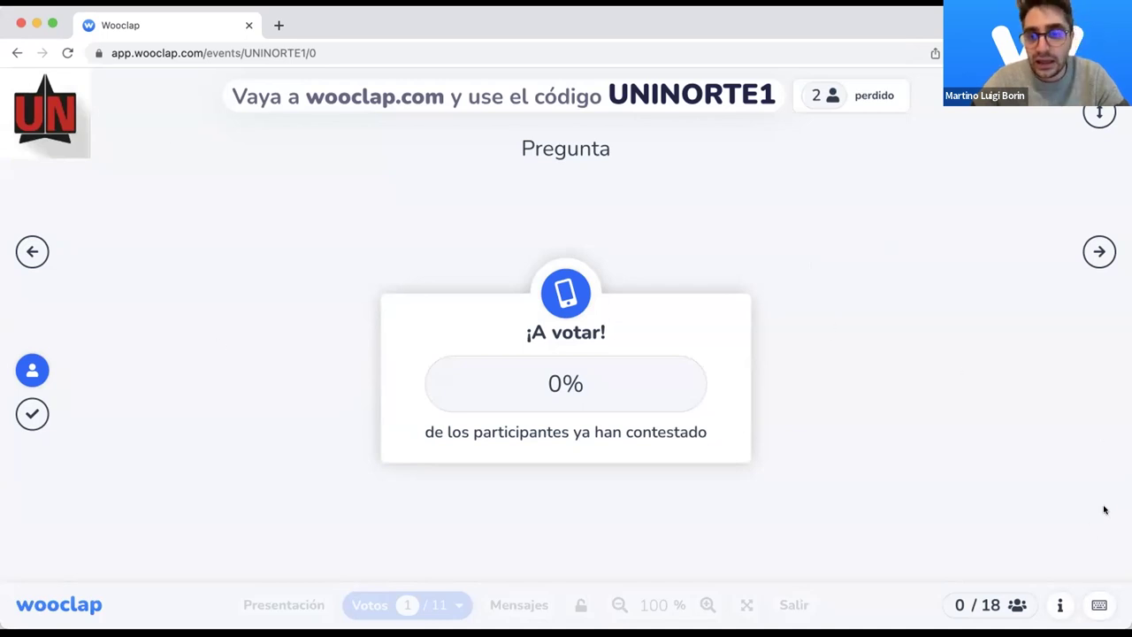
mouse_move(738, 569)
left_click(801, 607)
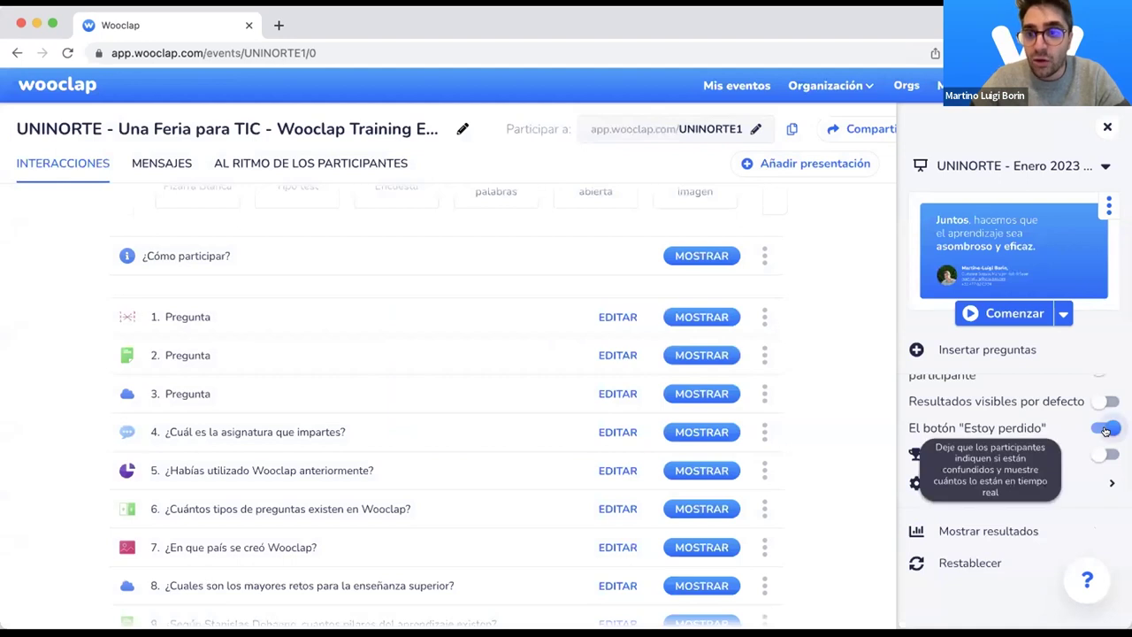
left_click(1105, 430)
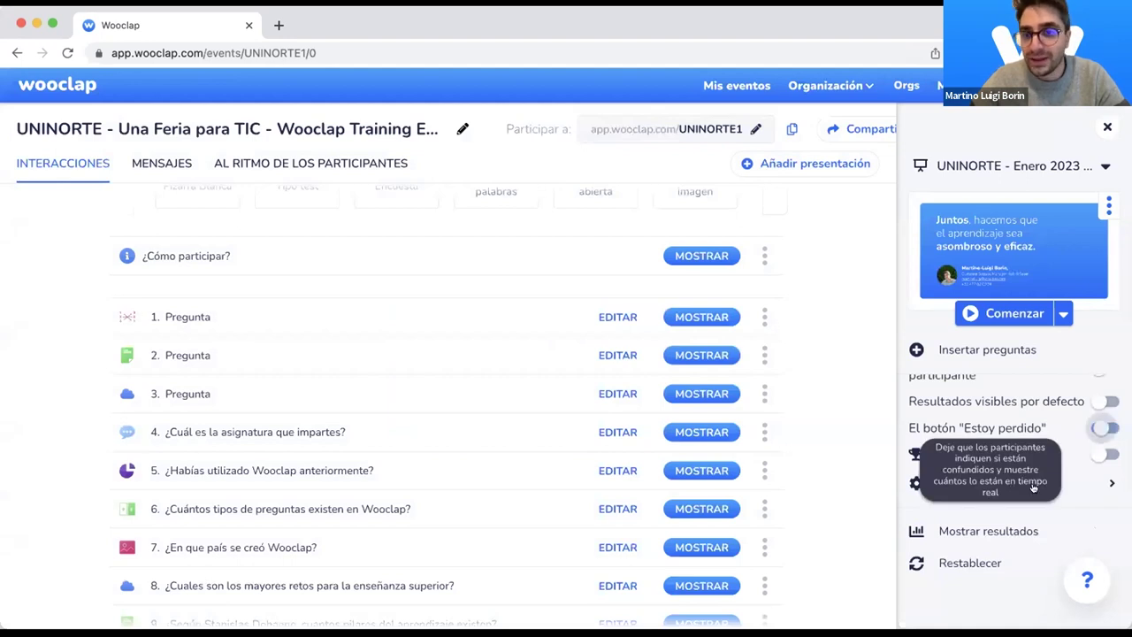
Step: Turn on competition mode to check its participant username requirement, and switch both competition mode and the username option back off
left_click(1104, 451)
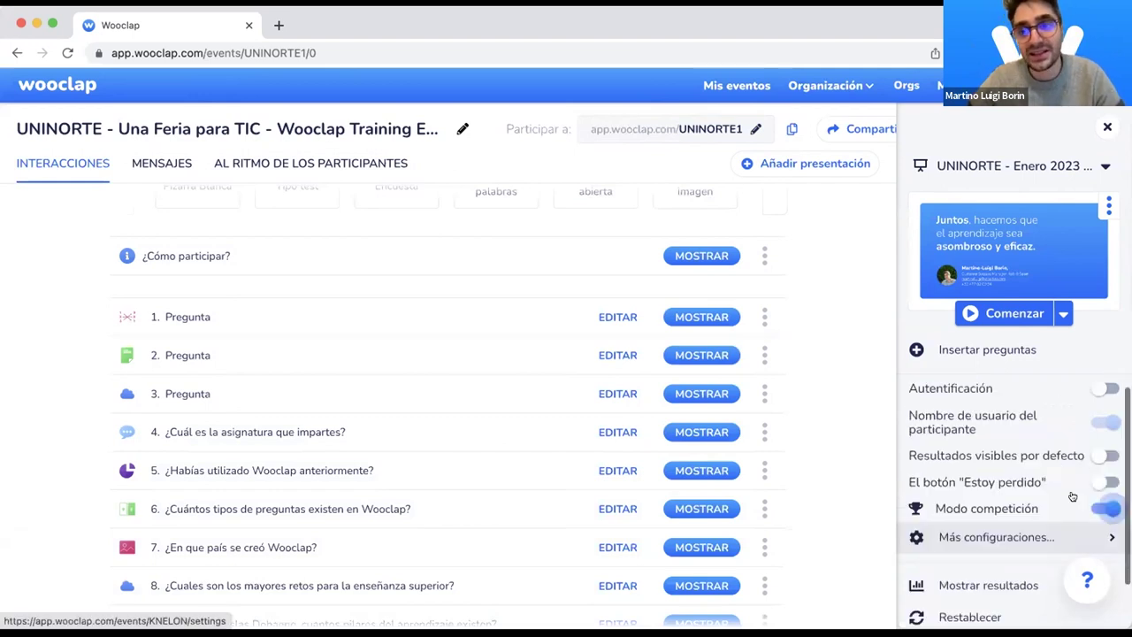
mouse_move(1113, 436)
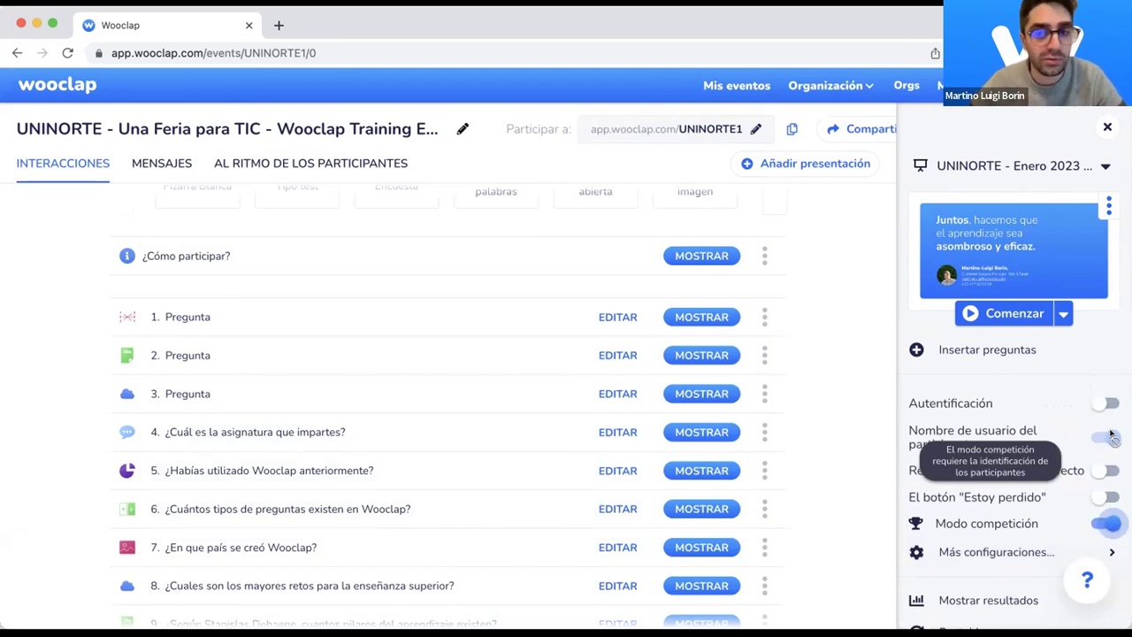
scroll(1094, 456, "down", 2)
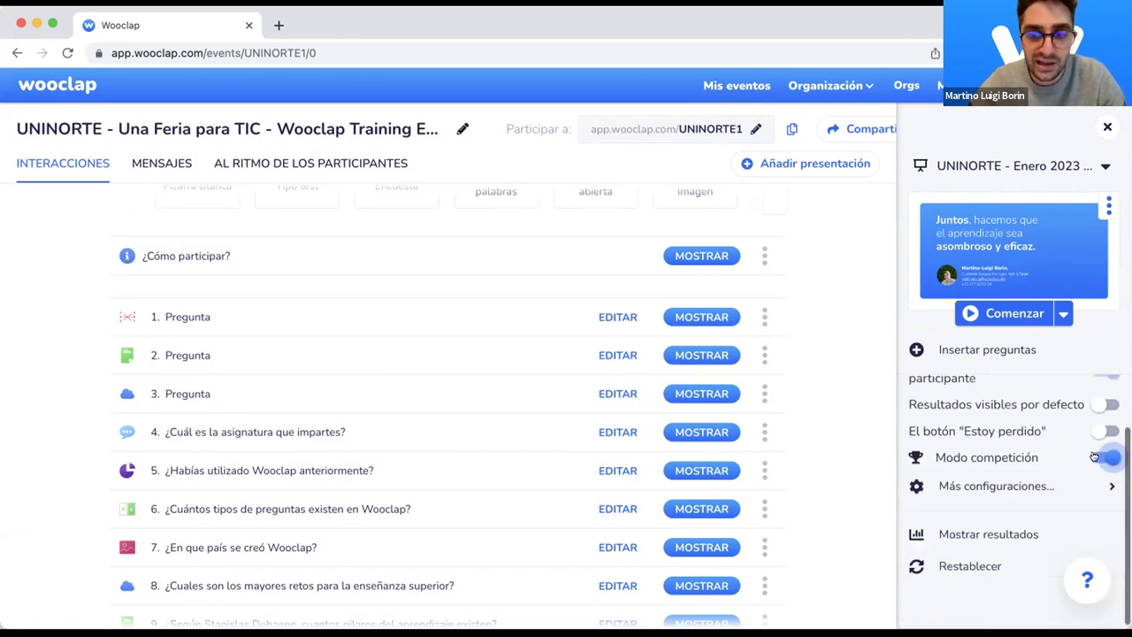
left_click(1096, 456)
scroll(1055, 480, "up", 2)
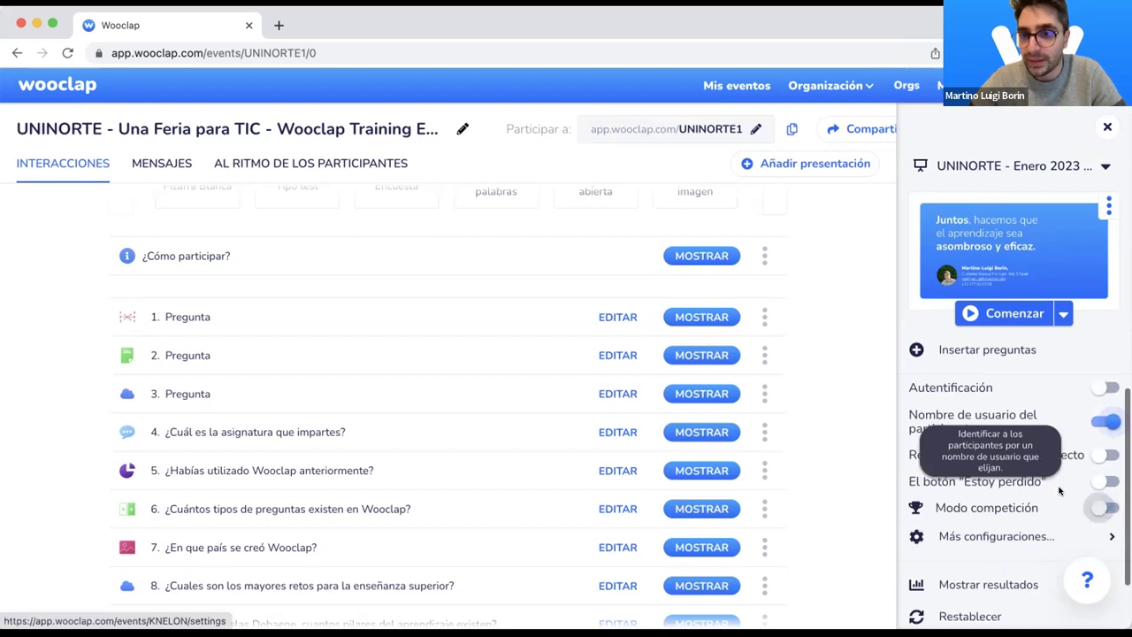
scroll(1060, 491, "down", 2)
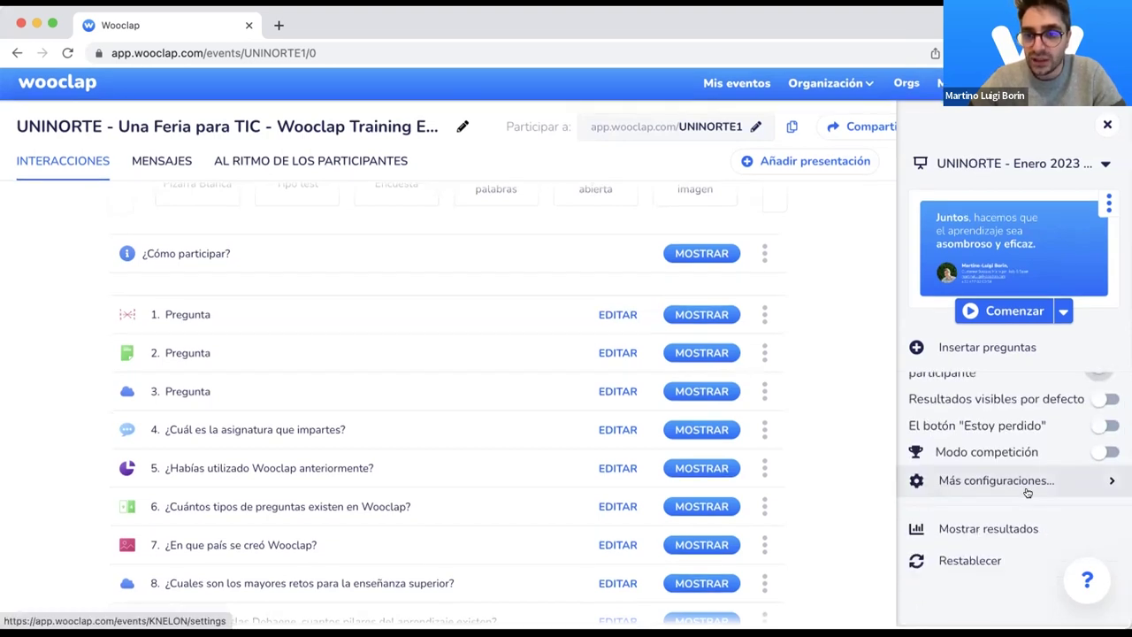
Step: Open the event's additional settings and review the theme color options for participants and for the event, keeping the current choices
left_click(1028, 487)
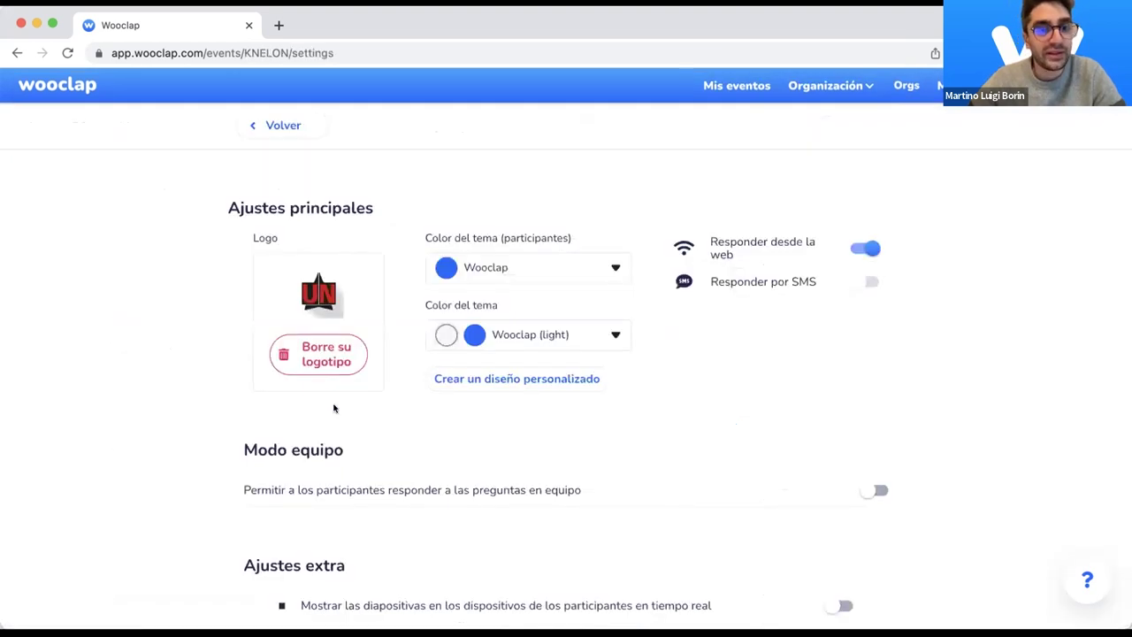
scroll(351, 257, "down", 1)
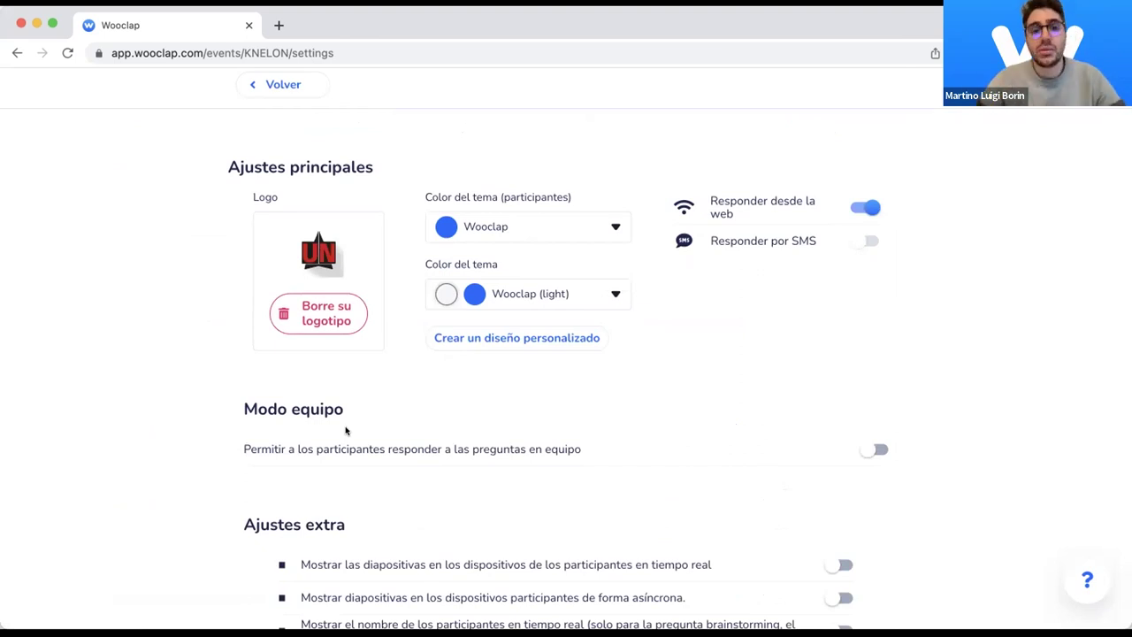
left_click(612, 229)
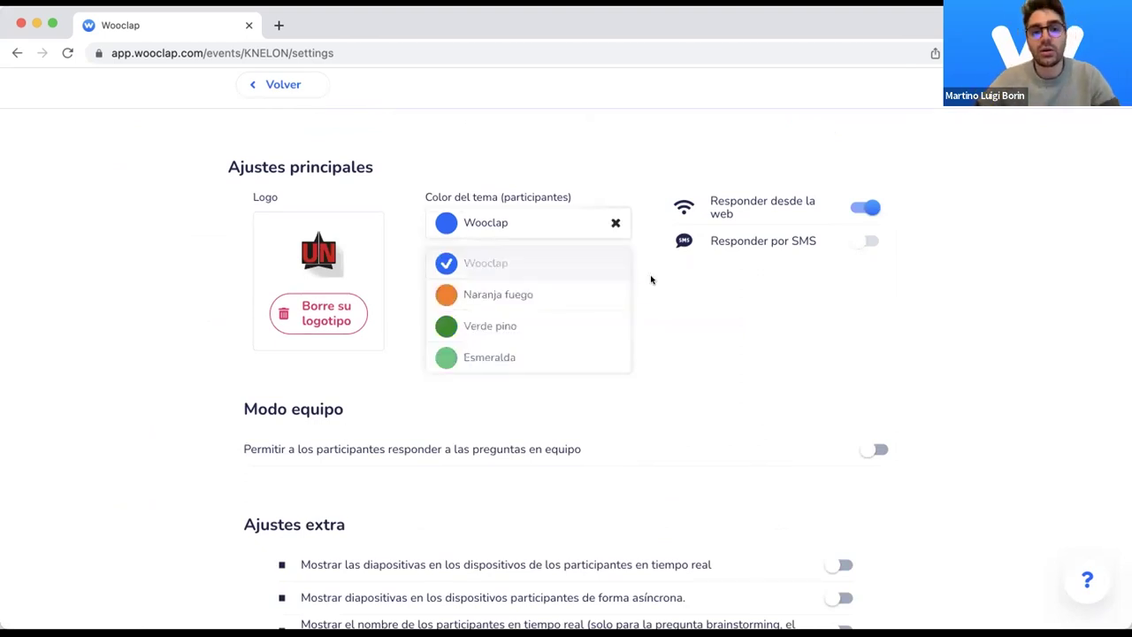
left_click(634, 294)
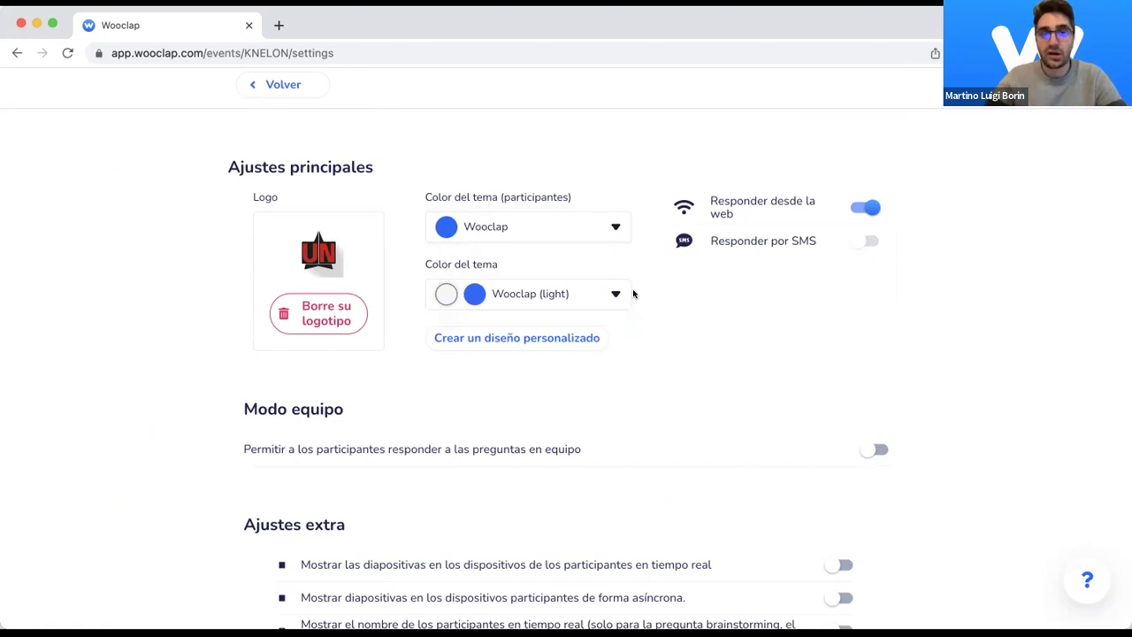
left_click(614, 295)
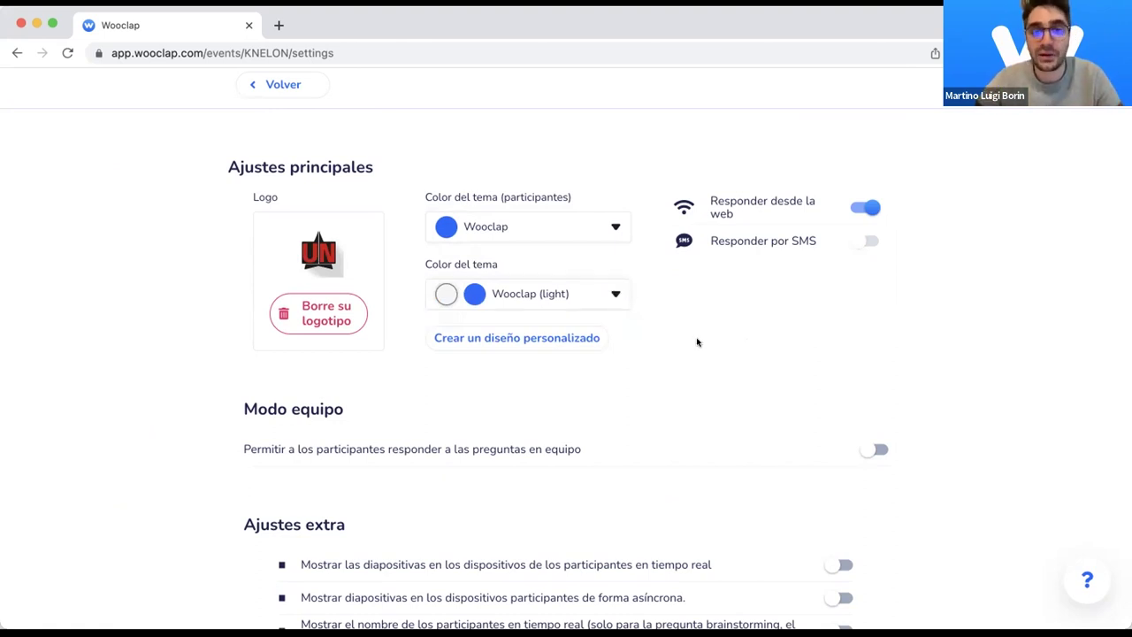
left_click(657, 368)
Step: Turn on team mode so participants can answer the questions in teams
scroll(624, 294, "down", 3)
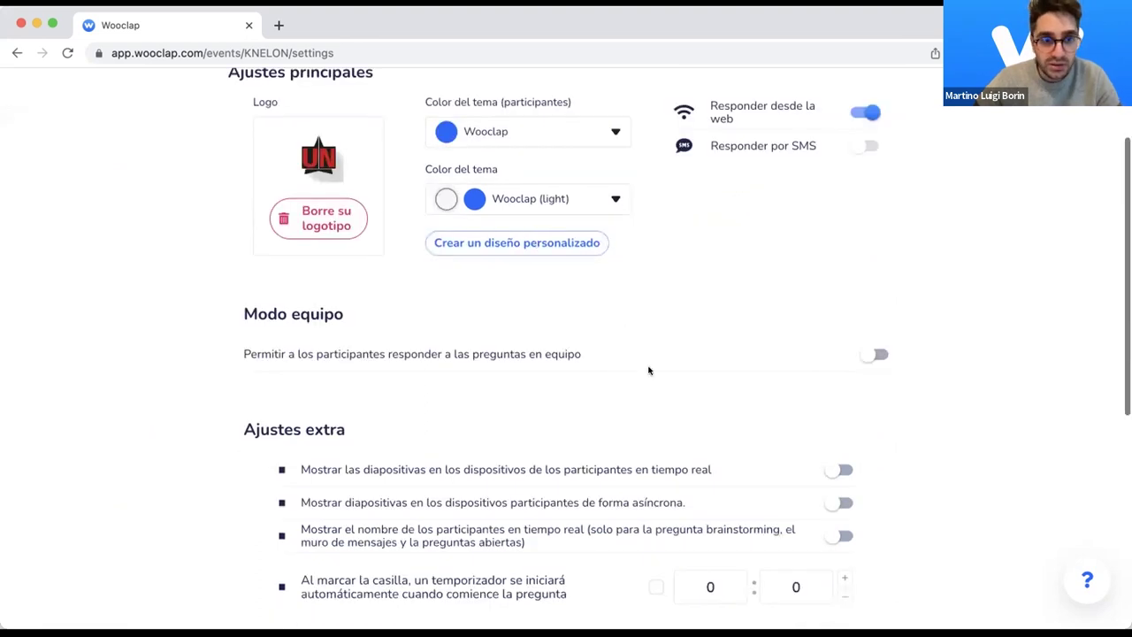
scroll(940, 371, "down", 1)
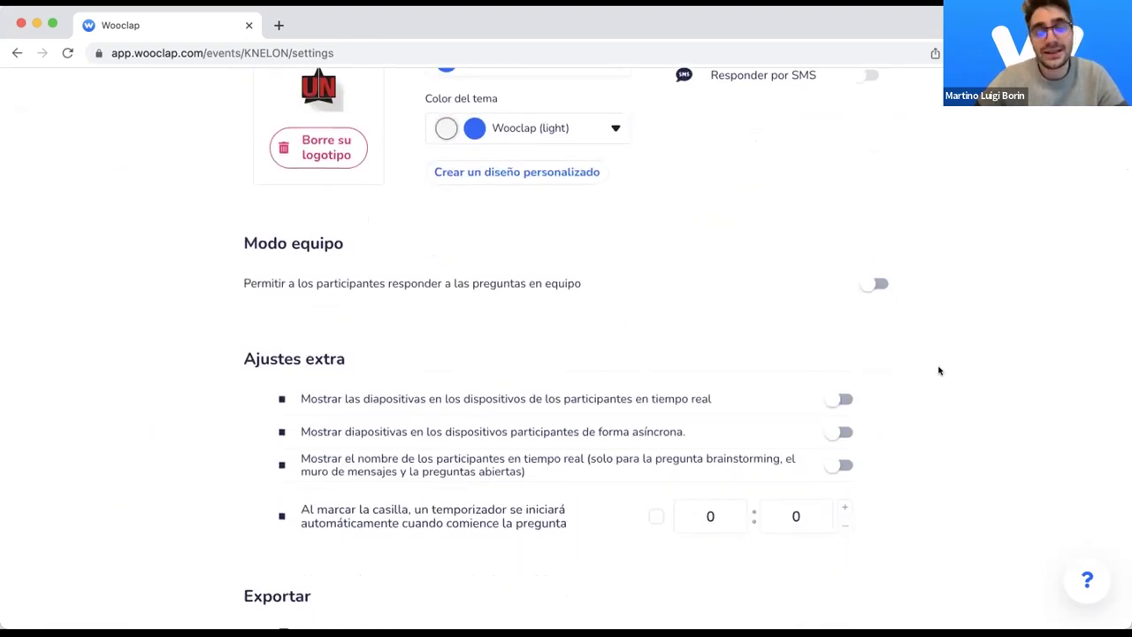
scroll(940, 371, "down", 1)
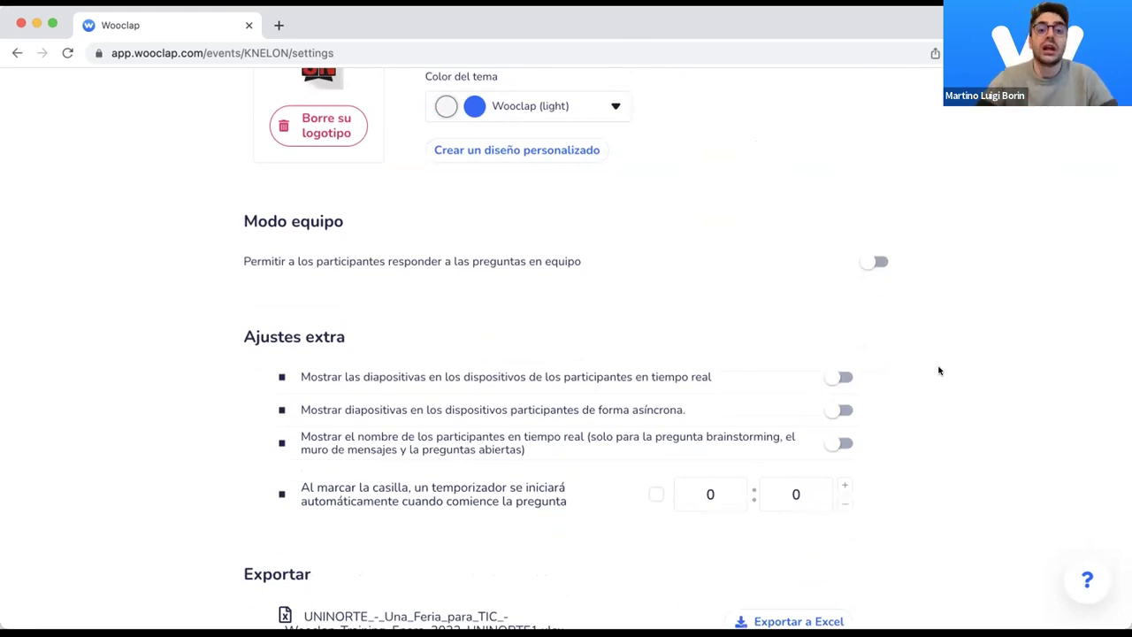
left_click(874, 261)
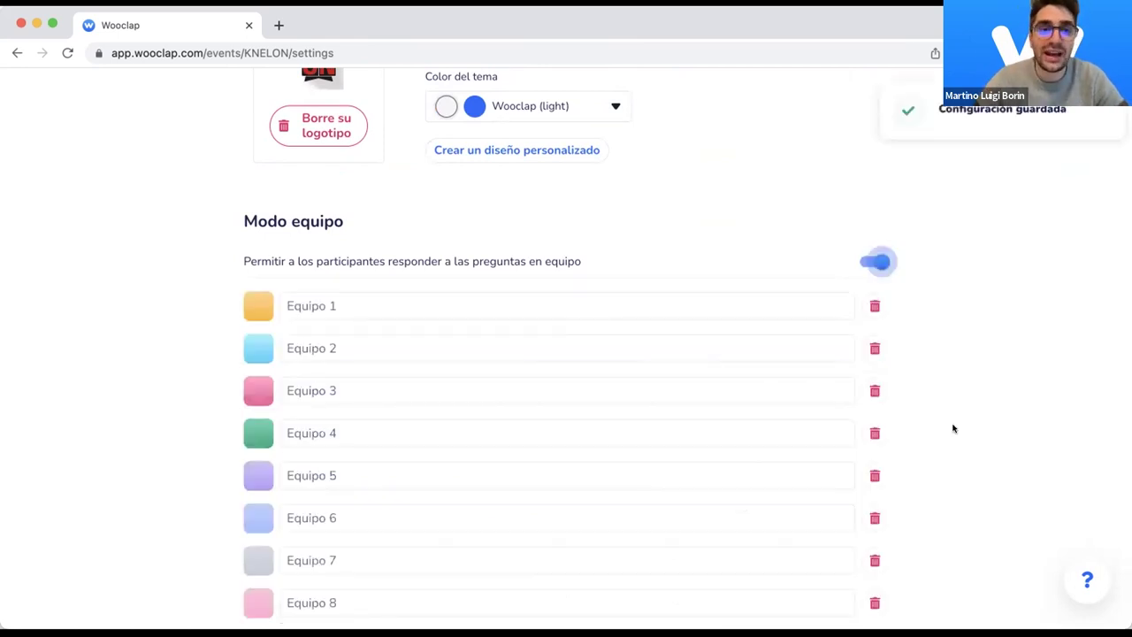
Step: Review the list of teams available in team mode and turn team mode off
scroll(953, 428, "down", 1)
scroll(953, 428, "down", 2)
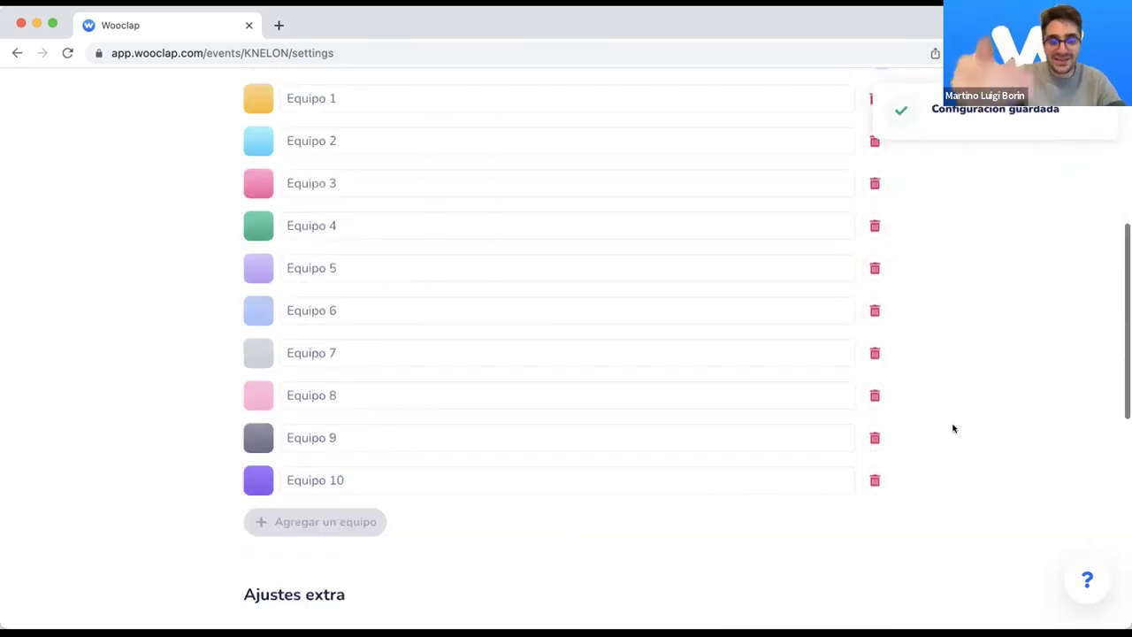
scroll(953, 428, "up", 5)
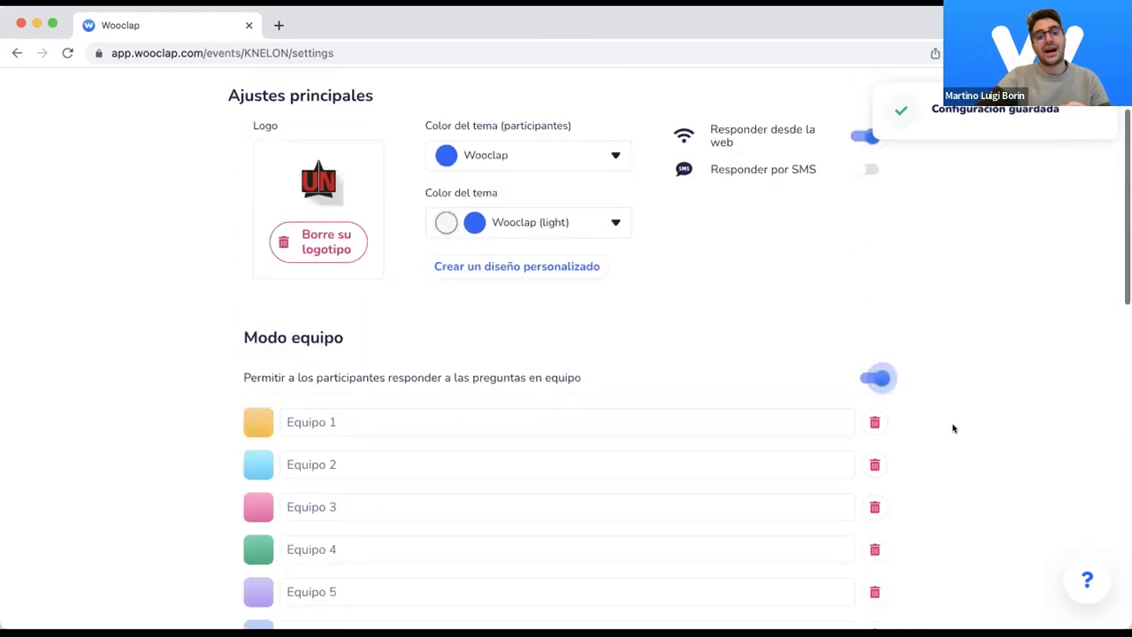
scroll(953, 428, "up", 1)
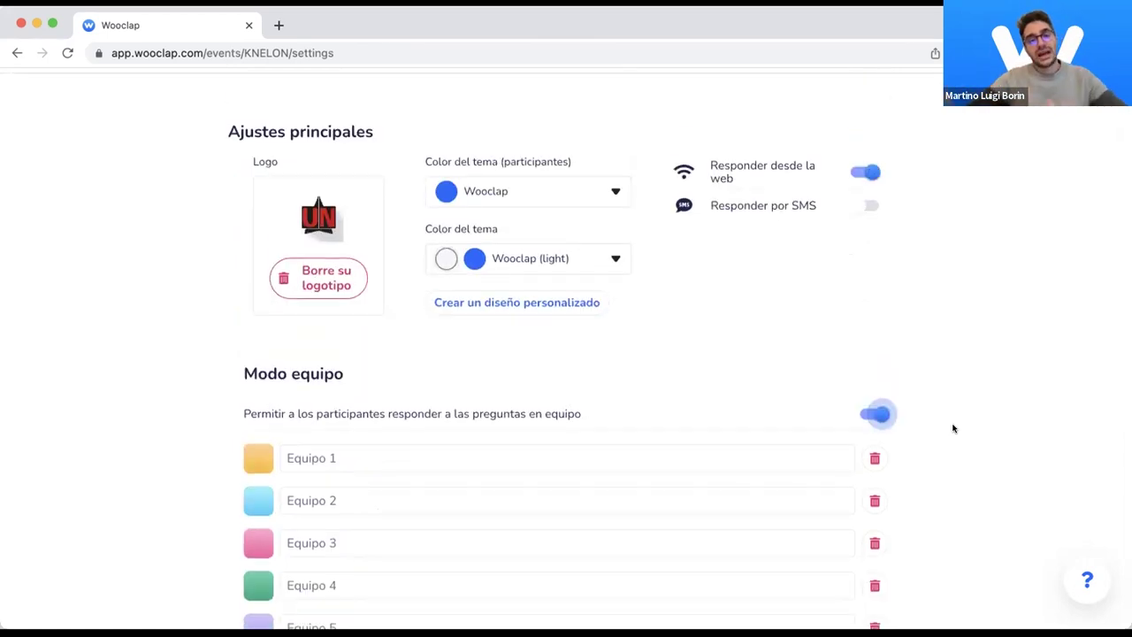
scroll(953, 428, "down", 3)
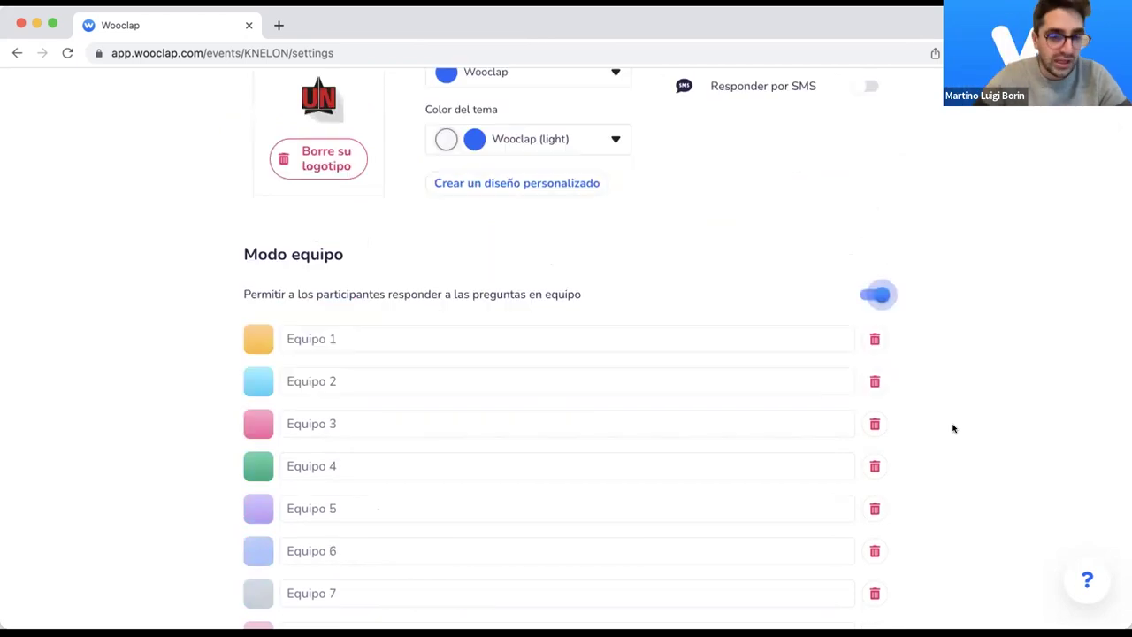
scroll(953, 428, "down", 2)
scroll(953, 428, "up", 1)
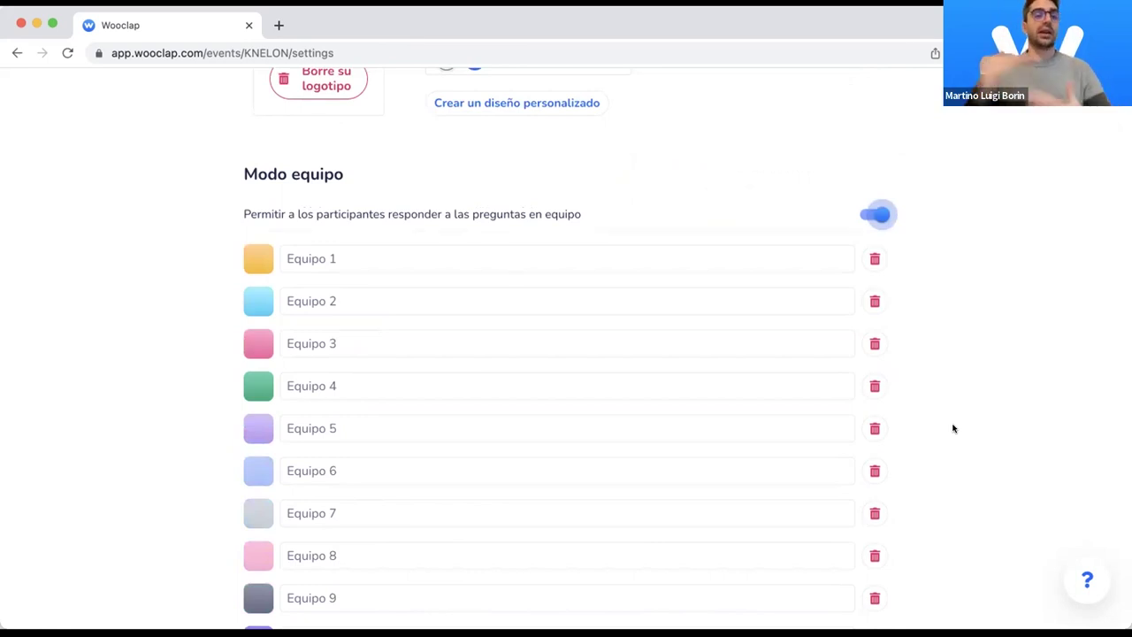
left_click(874, 215)
Step: Examine the extra settings and the Excel and Moodle export options, and return to the event page
scroll(901, 329, "down", 1)
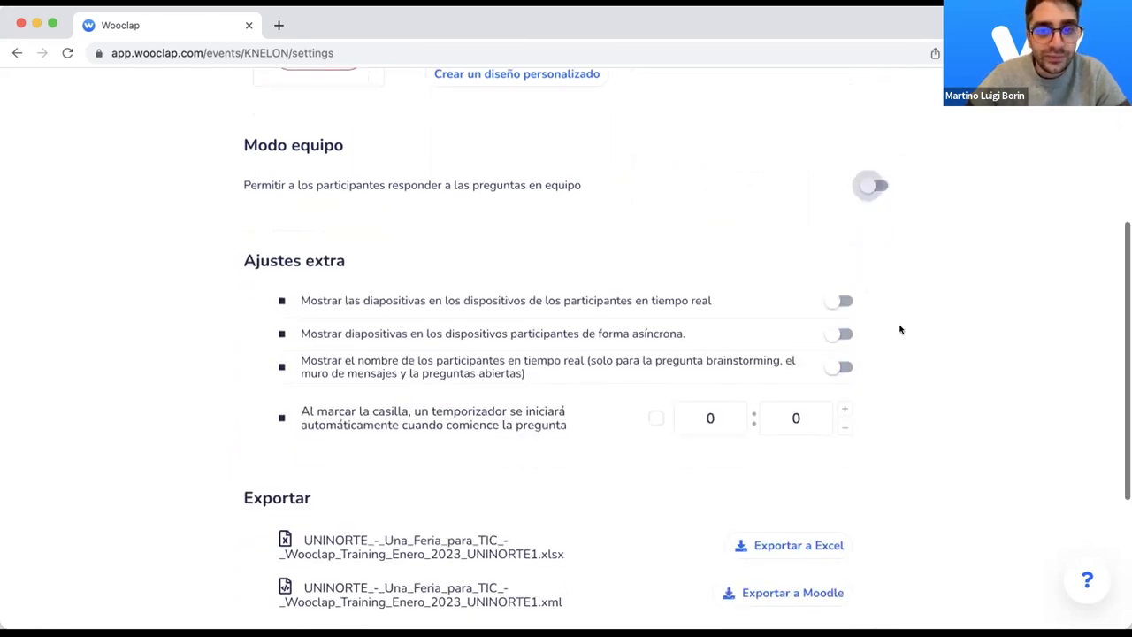
scroll(901, 330, "down", 1)
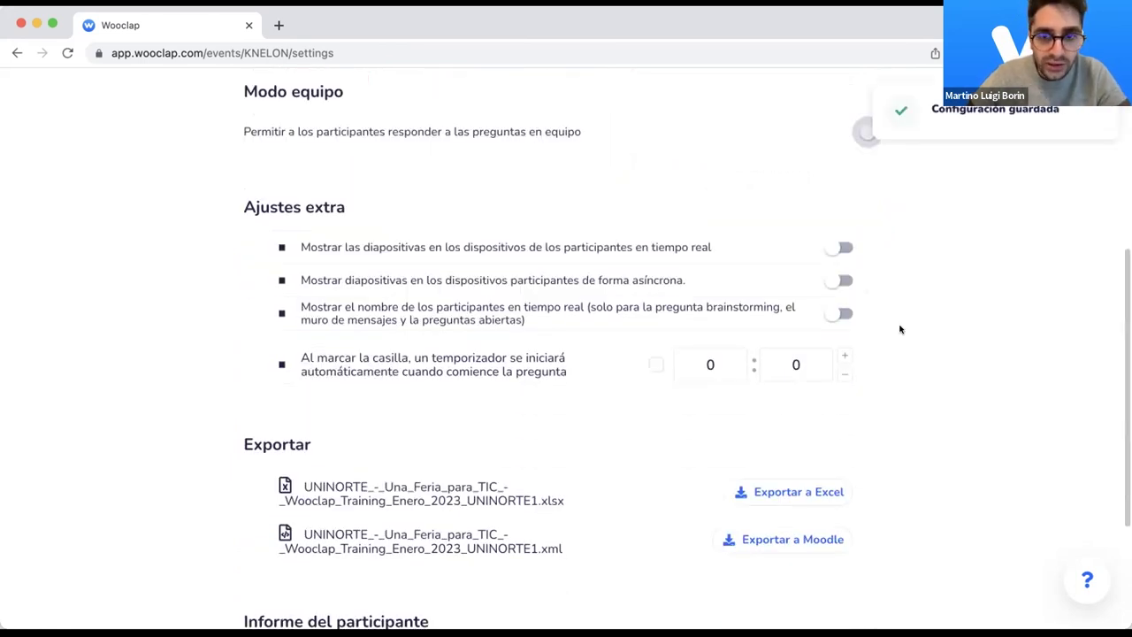
scroll(900, 329, "up", 1)
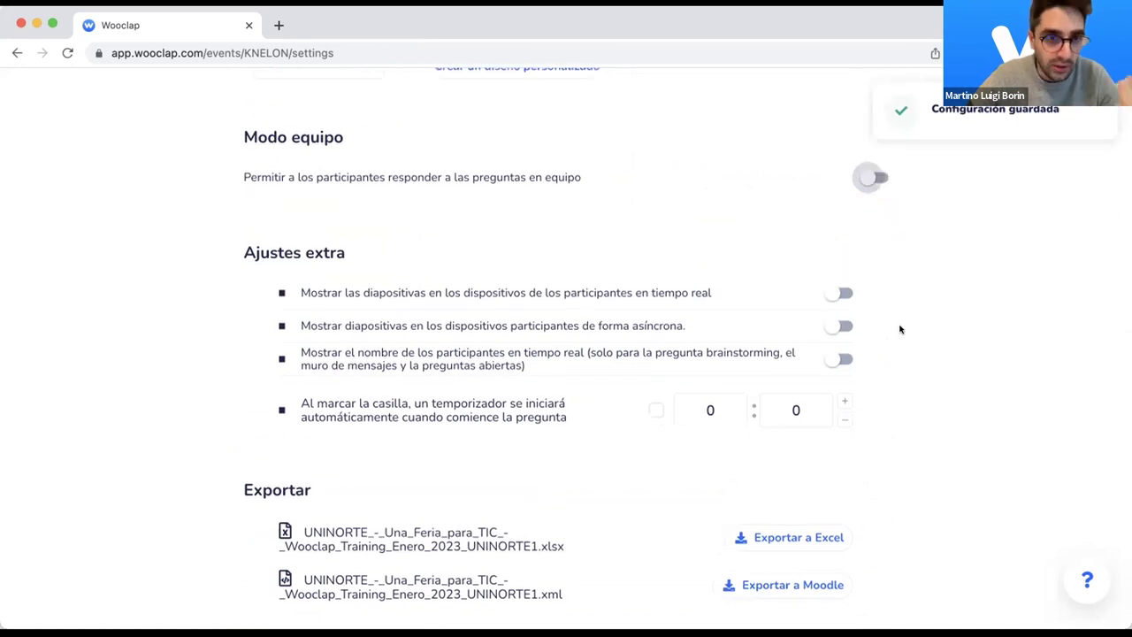
scroll(900, 329, "up", 4)
scroll(363, 142, "up", 3)
left_click(312, 128)
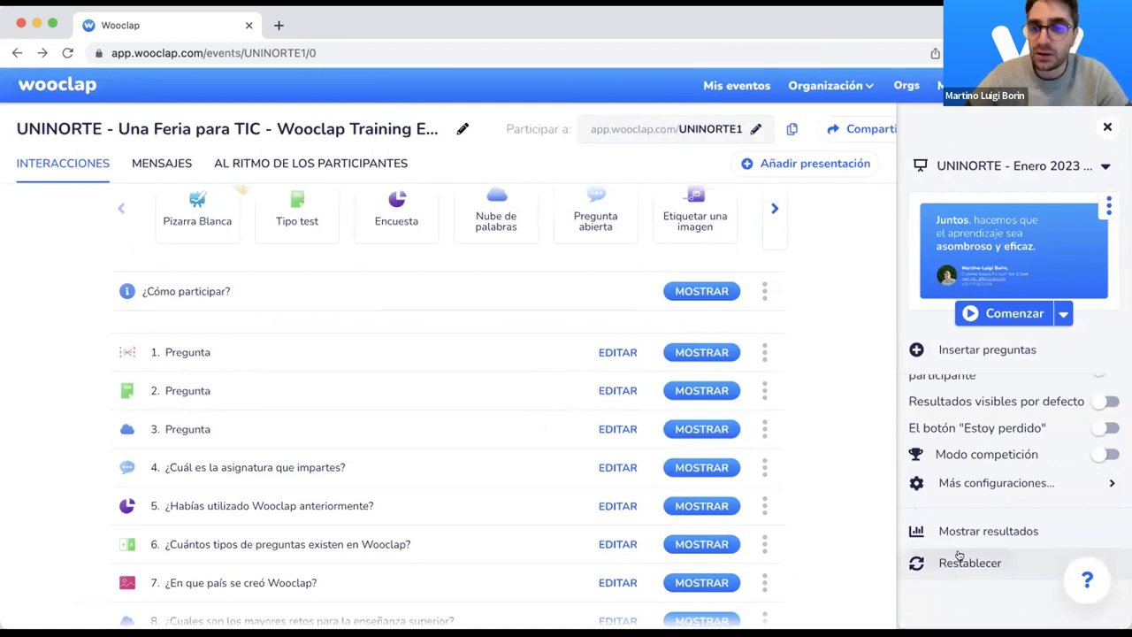
Step: Open the help window with its guides, help center search and chat option
mouse_move(1094, 577)
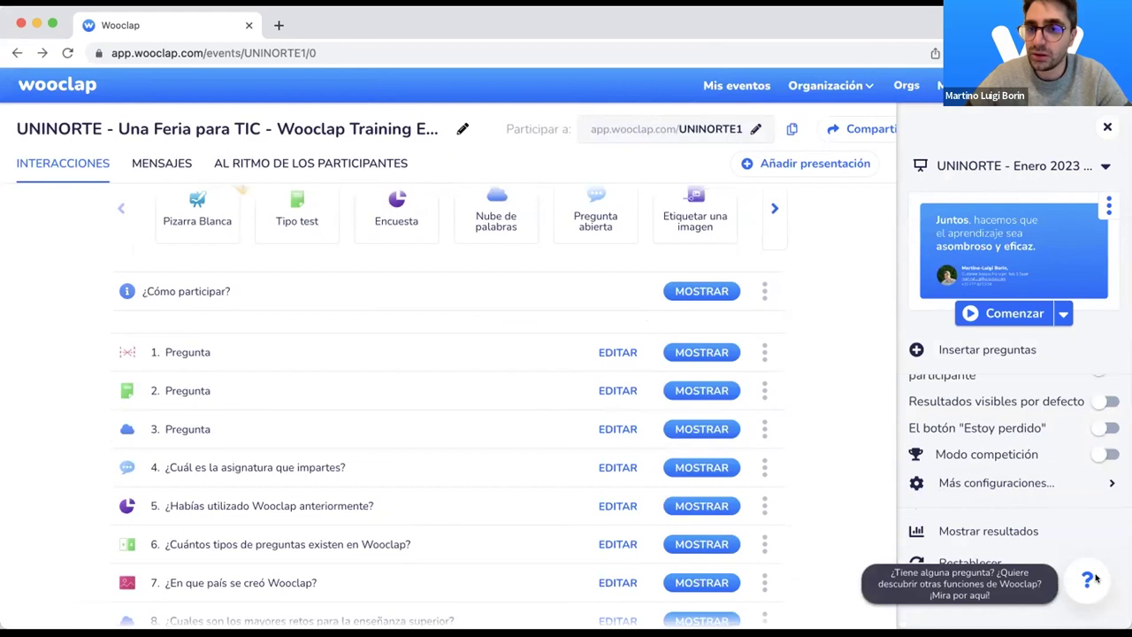
left_click(1090, 579)
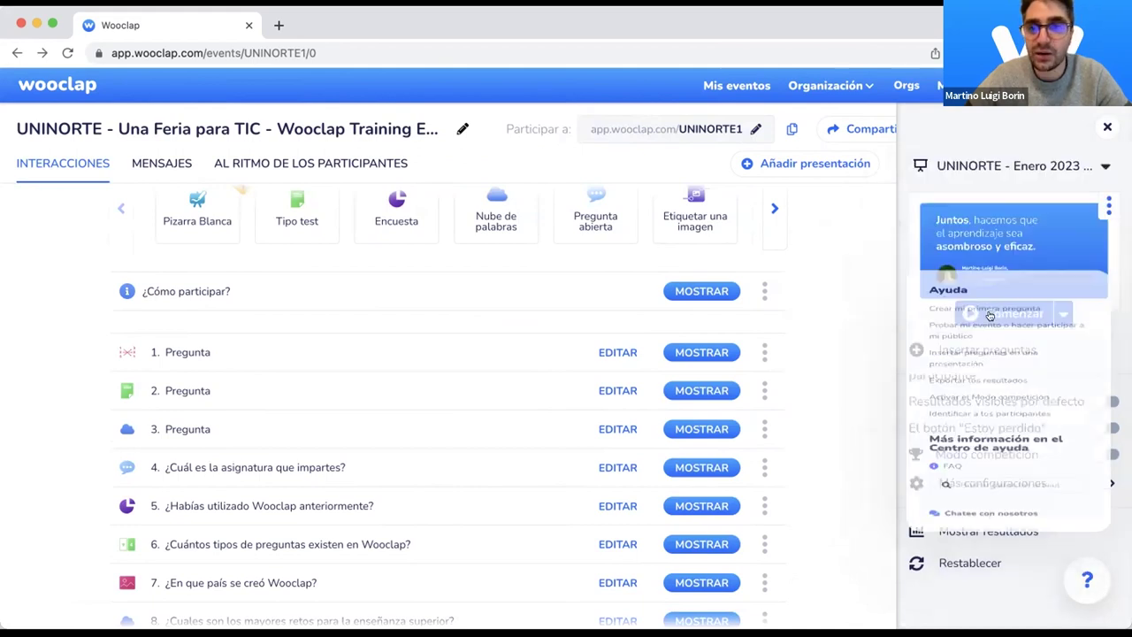
Step: Reopen the help window, look at its option to chat with the support team, and close the window
left_click(1083, 582)
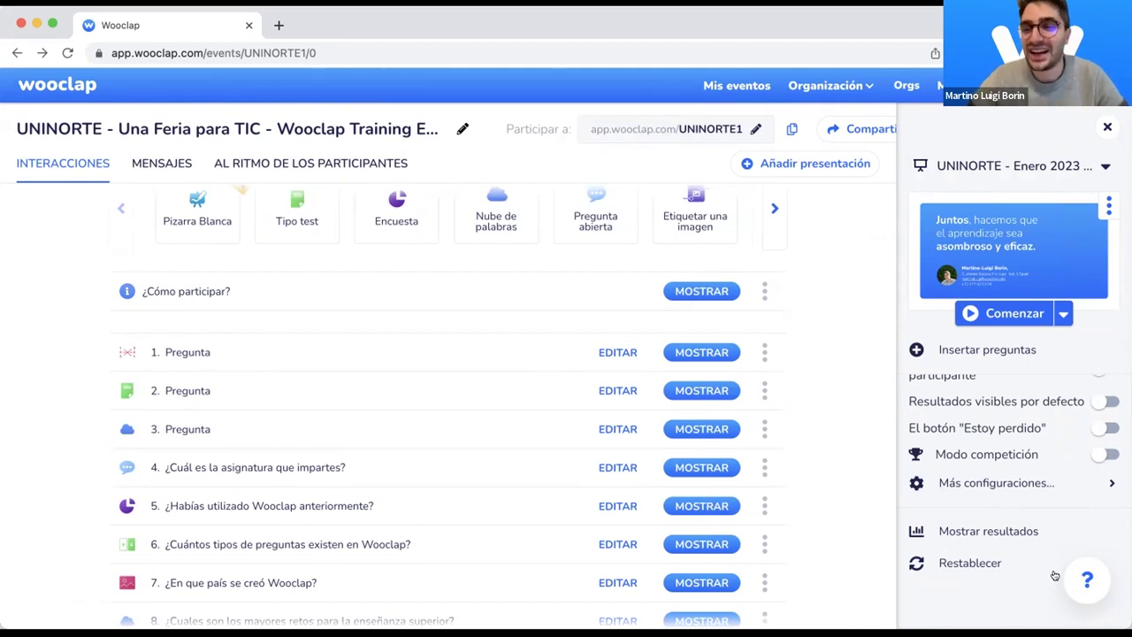
left_click(1087, 585)
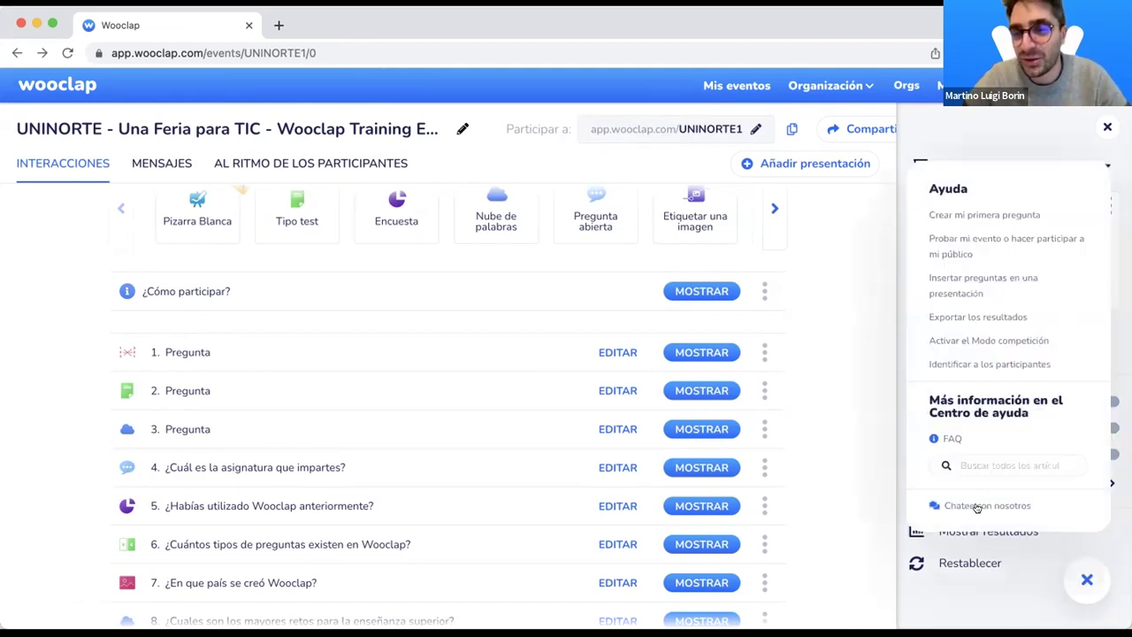
left_click(1107, 128)
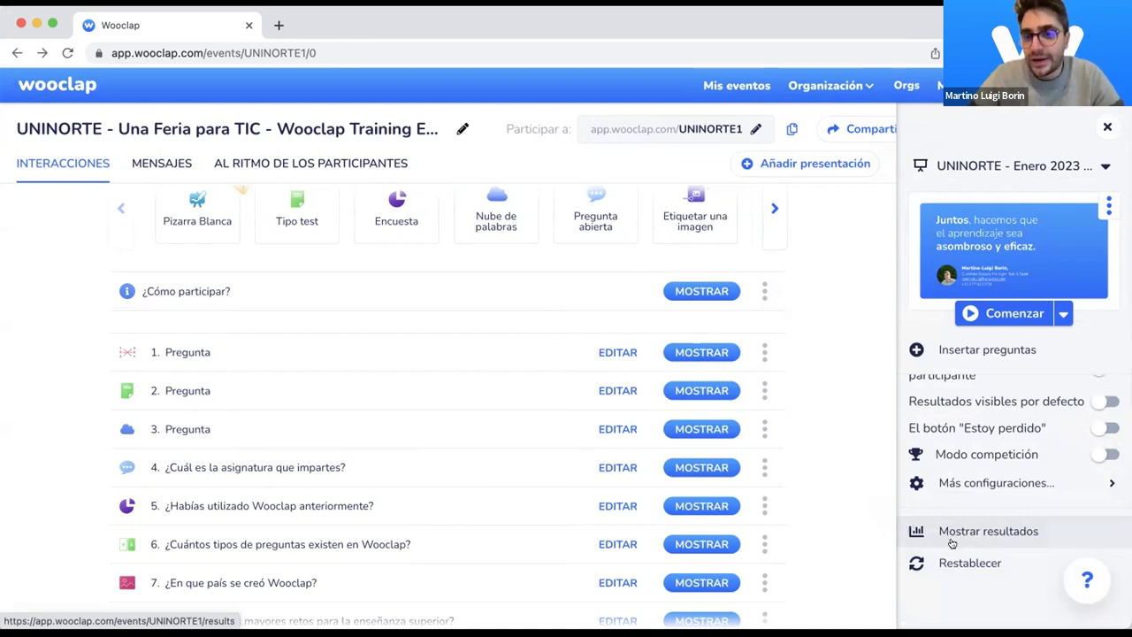
Step: Open the event's results page and look over its result views and its PDF and Excel export options
left_click(986, 532)
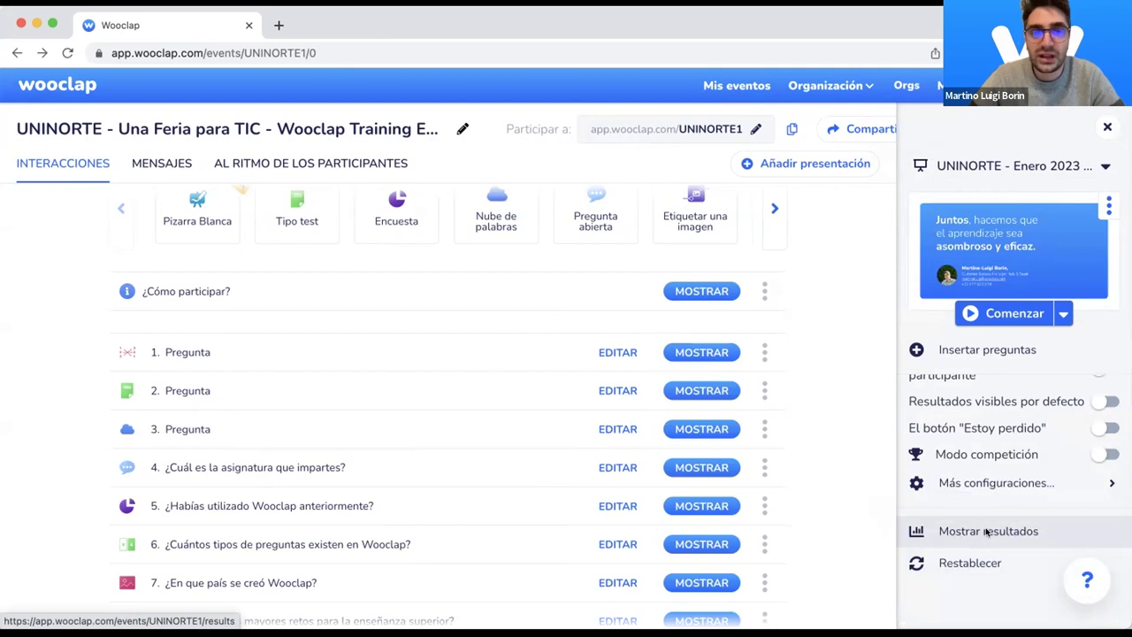
scroll(385, 372, "down", 1)
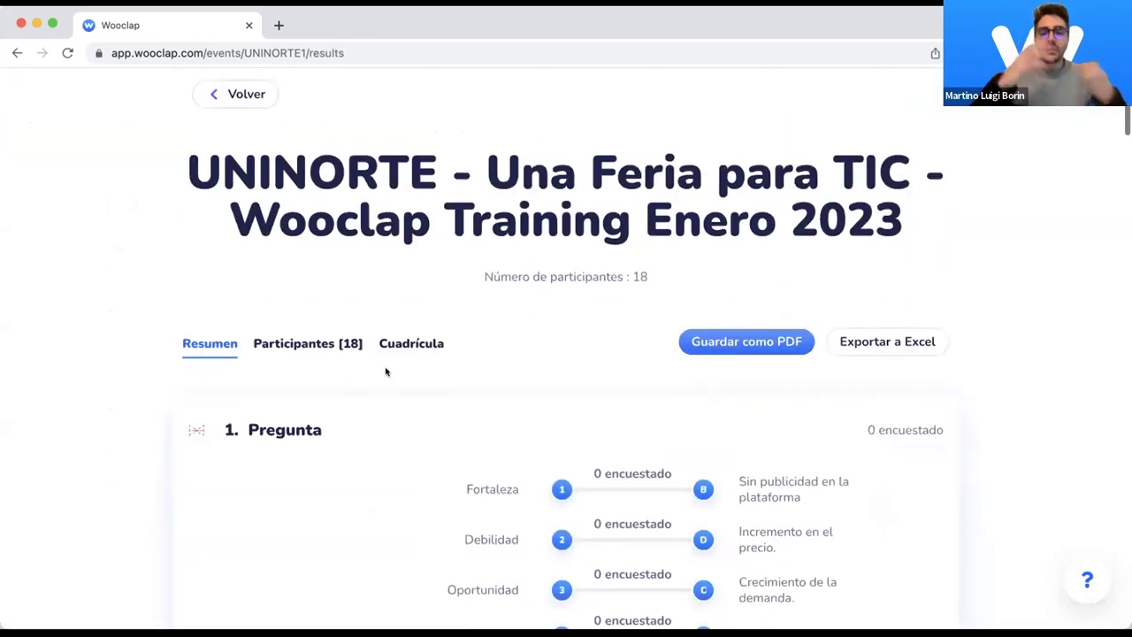
scroll(386, 372, "up", 1)
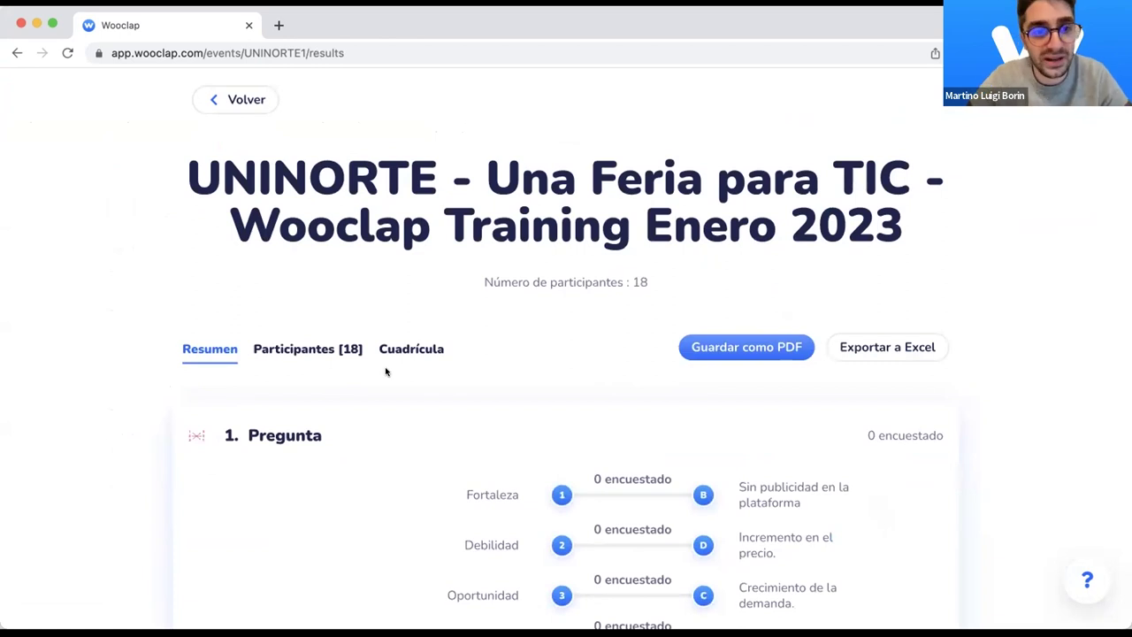
scroll(385, 371, "down", 1)
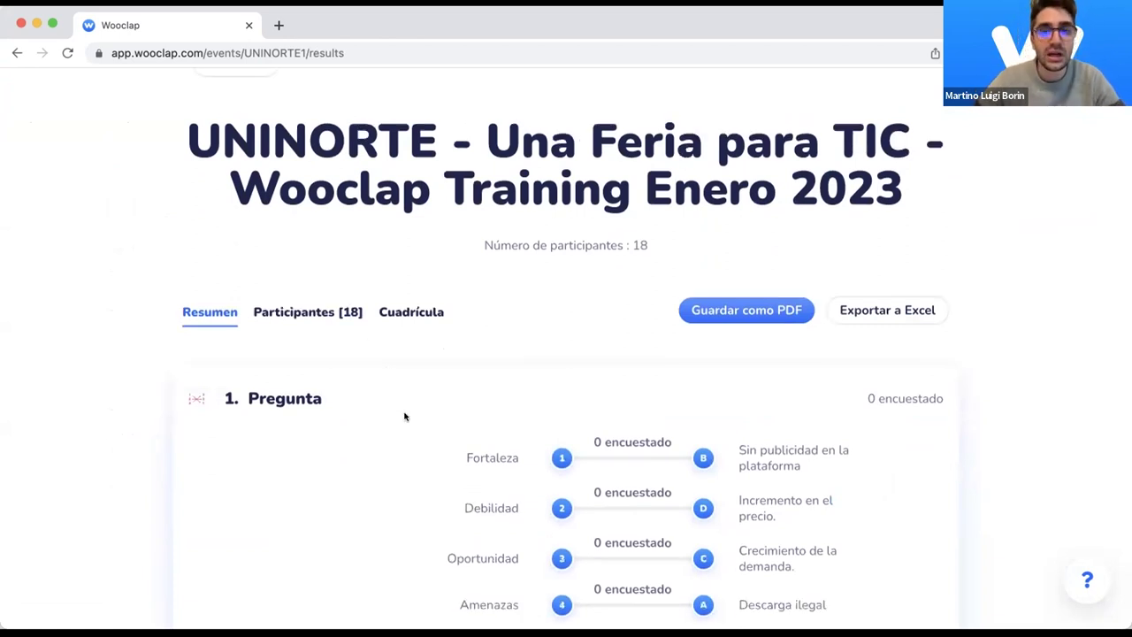
scroll(404, 417, "down", 1)
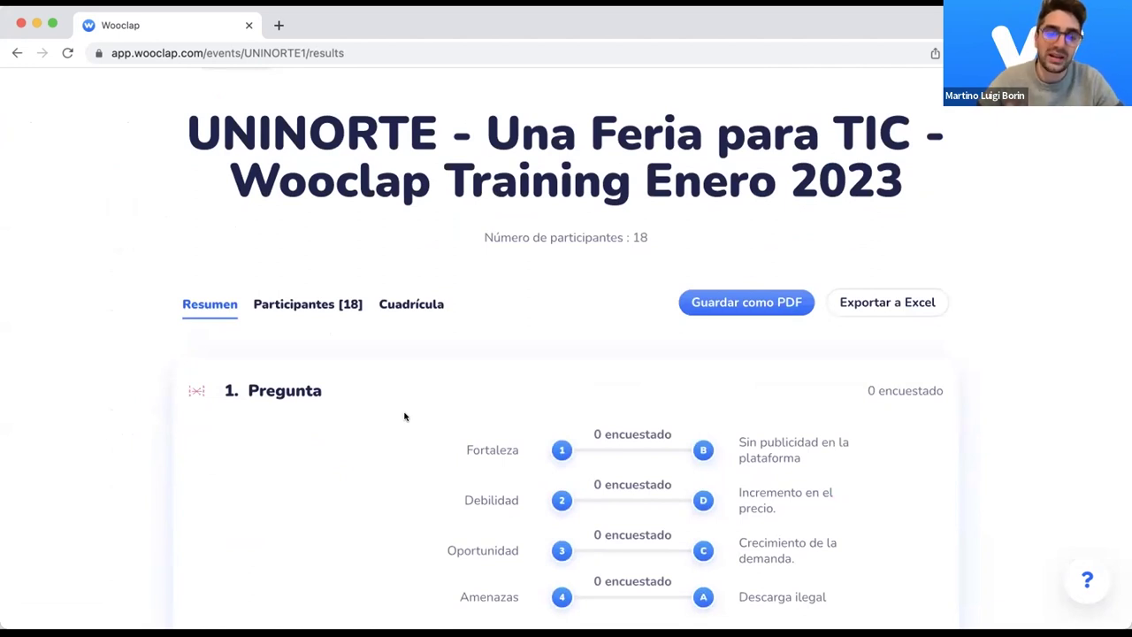
scroll(506, 420, "down", 1)
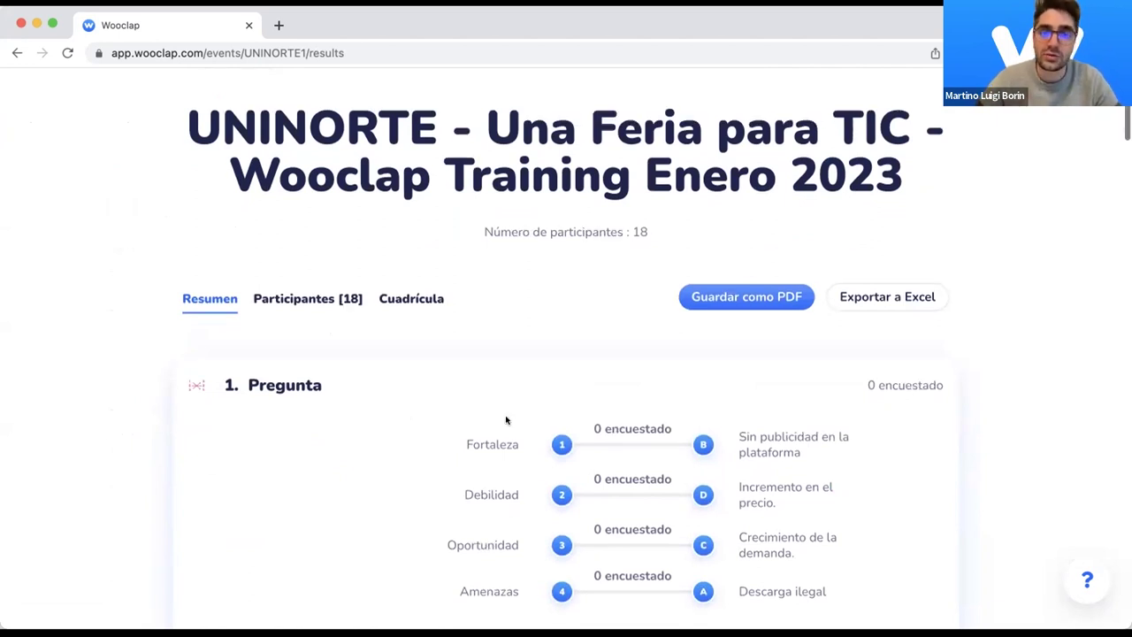
scroll(607, 455, "up", 1)
scroll(607, 454, "up", 1)
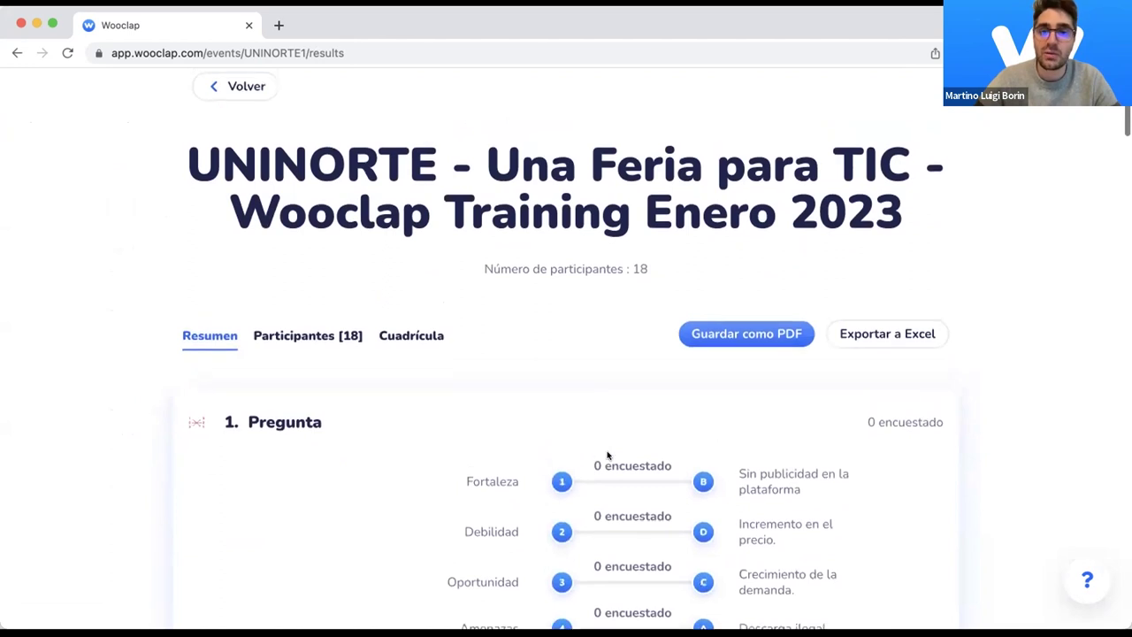
scroll(607, 454, "down", 1)
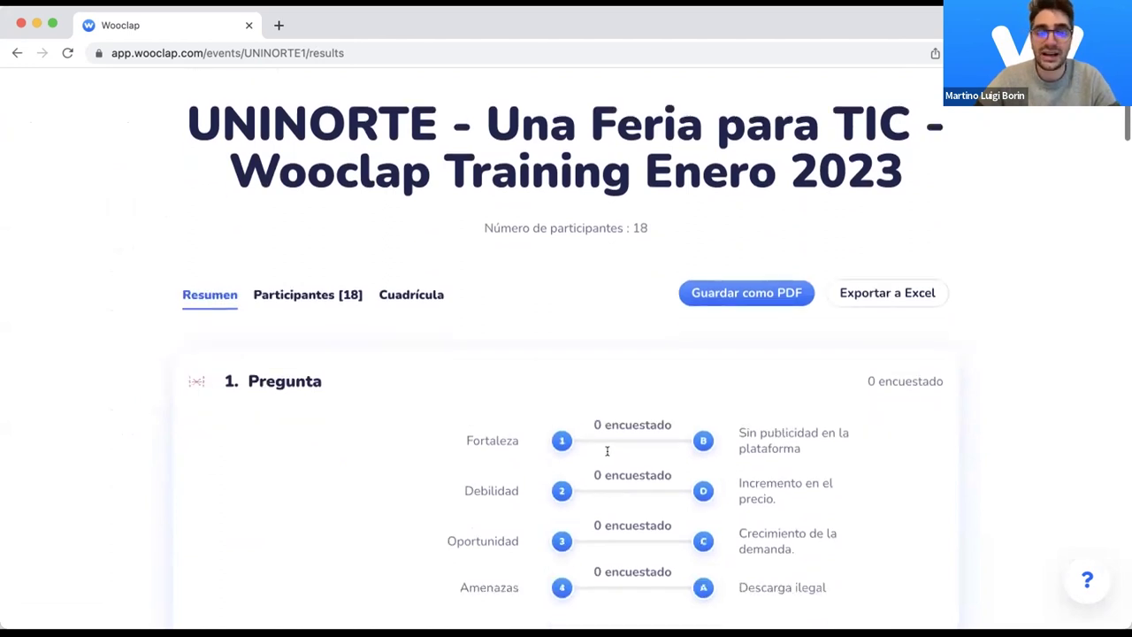
Step: Examine the summary results of questions 1 to 5, from the matching question to the poll on previous Wooclap use
scroll(607, 455, "down", 5)
scroll(606, 455, "down", 3)
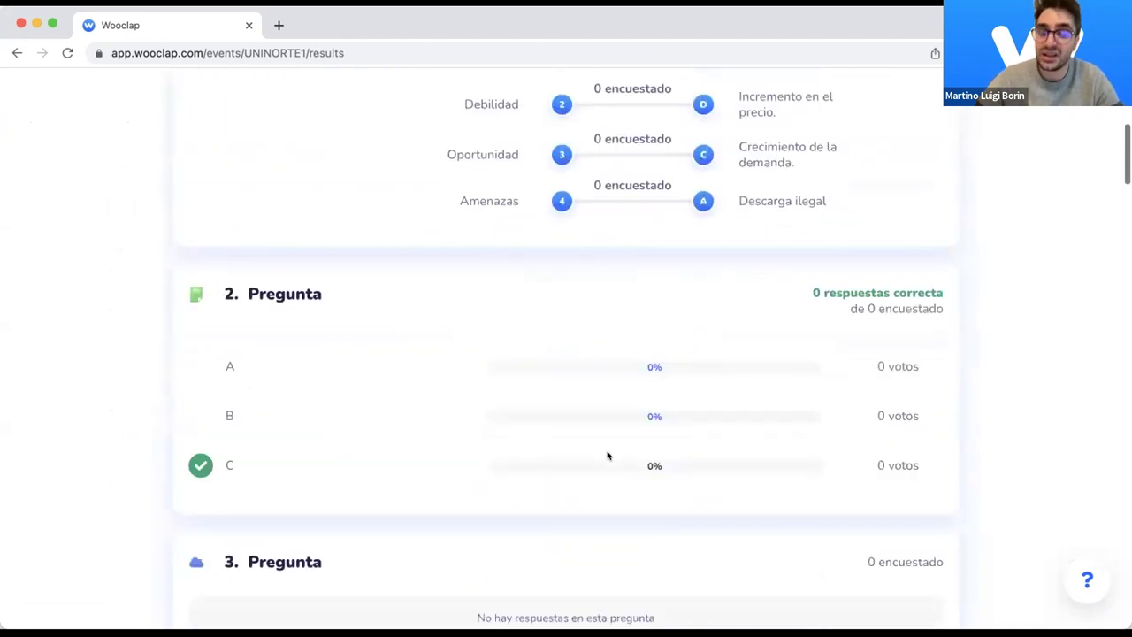
scroll(606, 454, "down", 1)
scroll(607, 454, "down", 2)
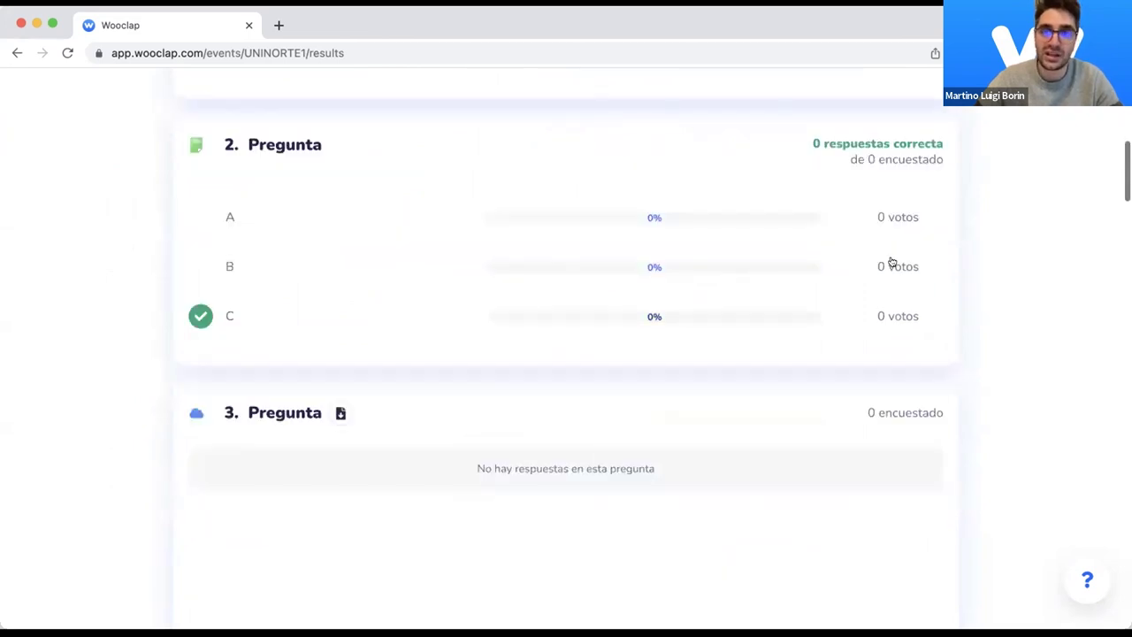
scroll(678, 432, "up", 10)
scroll(678, 432, "down", 4)
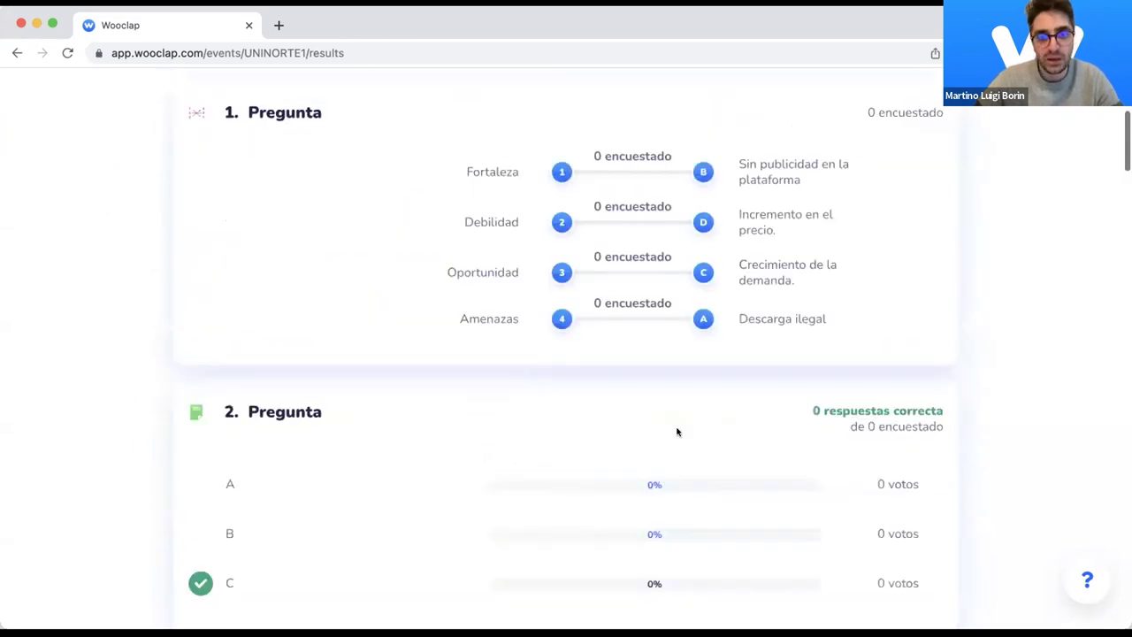
scroll(678, 432, "down", 7)
scroll(677, 432, "down", 7)
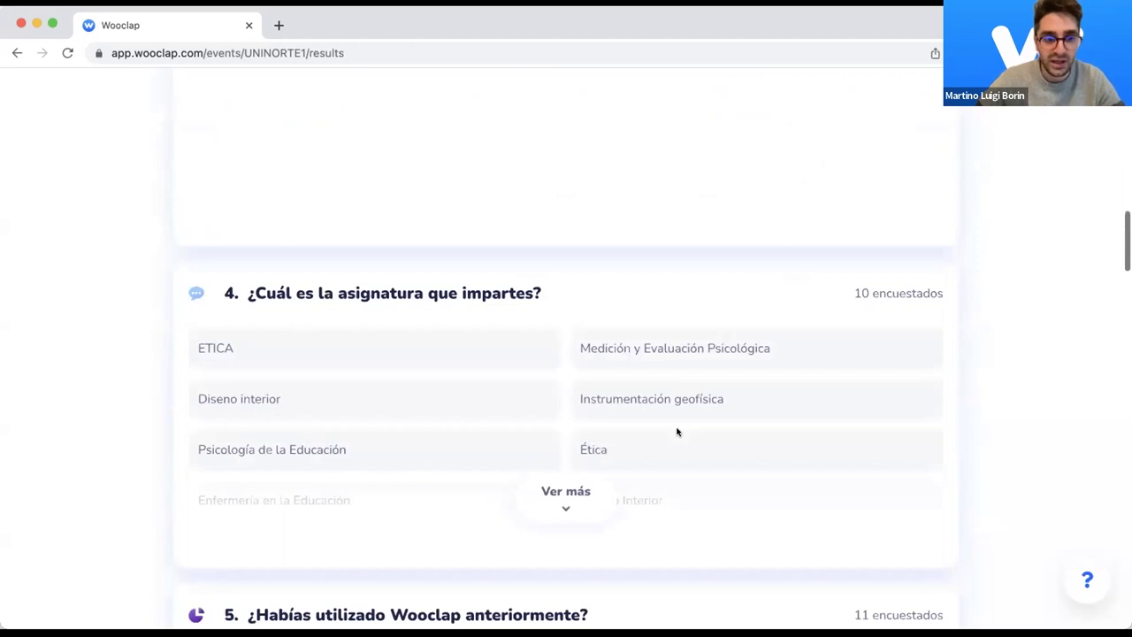
scroll(678, 431, "down", 5)
scroll(677, 432, "down", 2)
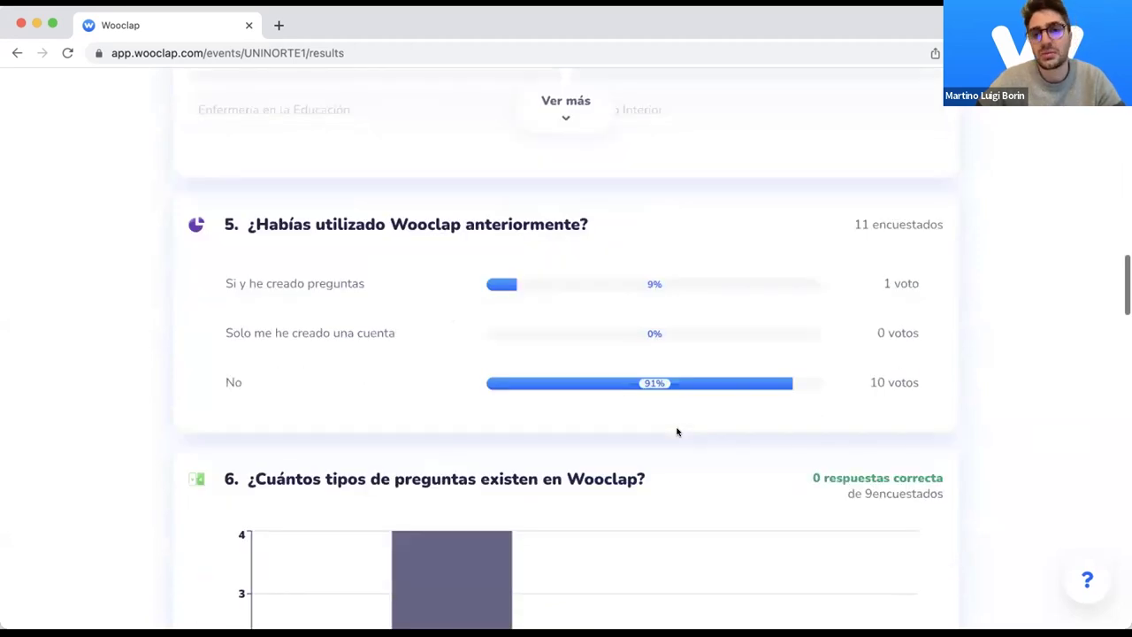
Step: Examine the histogram for question 6 and the map of answers for question 7, and return to the start of the summary
scroll(678, 432, "down", 4)
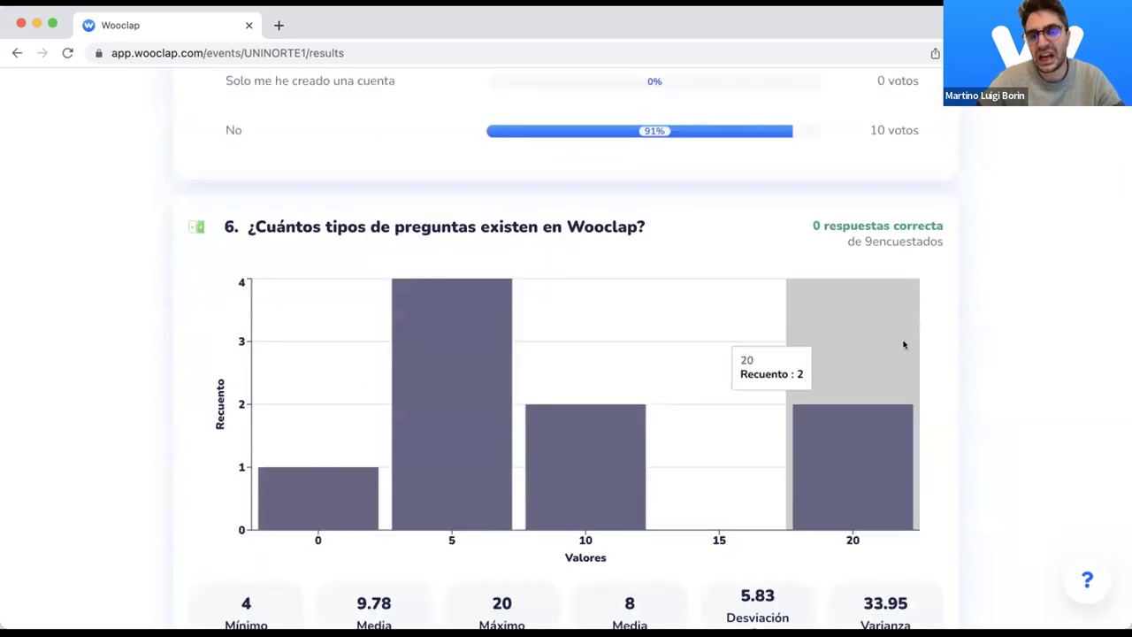
scroll(903, 344, "down", 5)
scroll(904, 344, "down", 8)
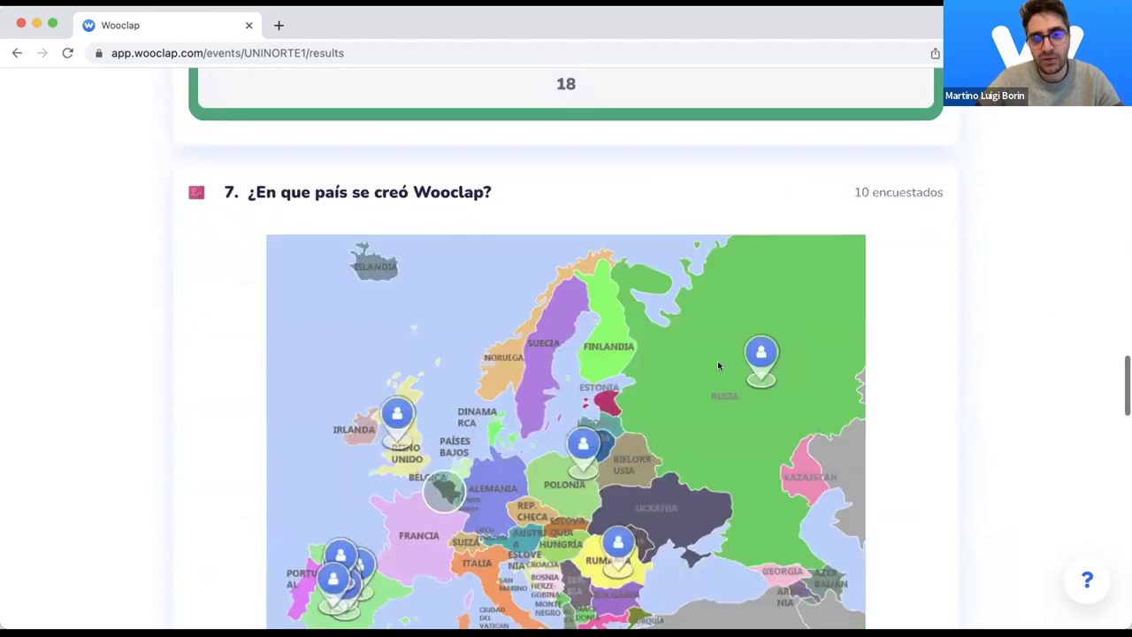
scroll(865, 406, "up", 2)
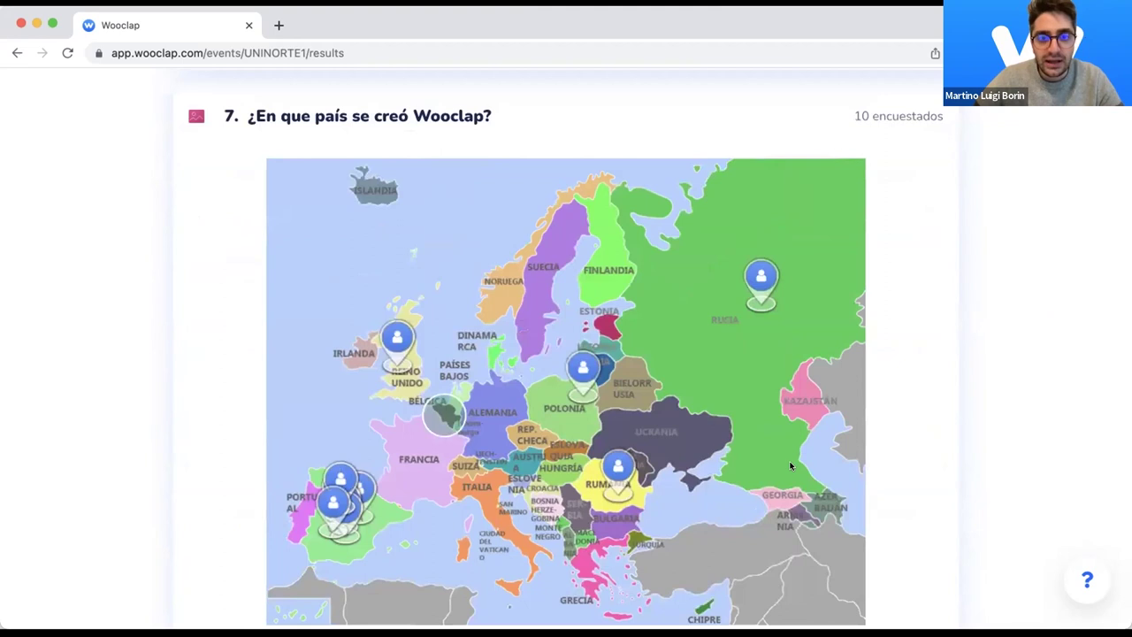
scroll(791, 466, "down", 1)
scroll(791, 466, "up", 1)
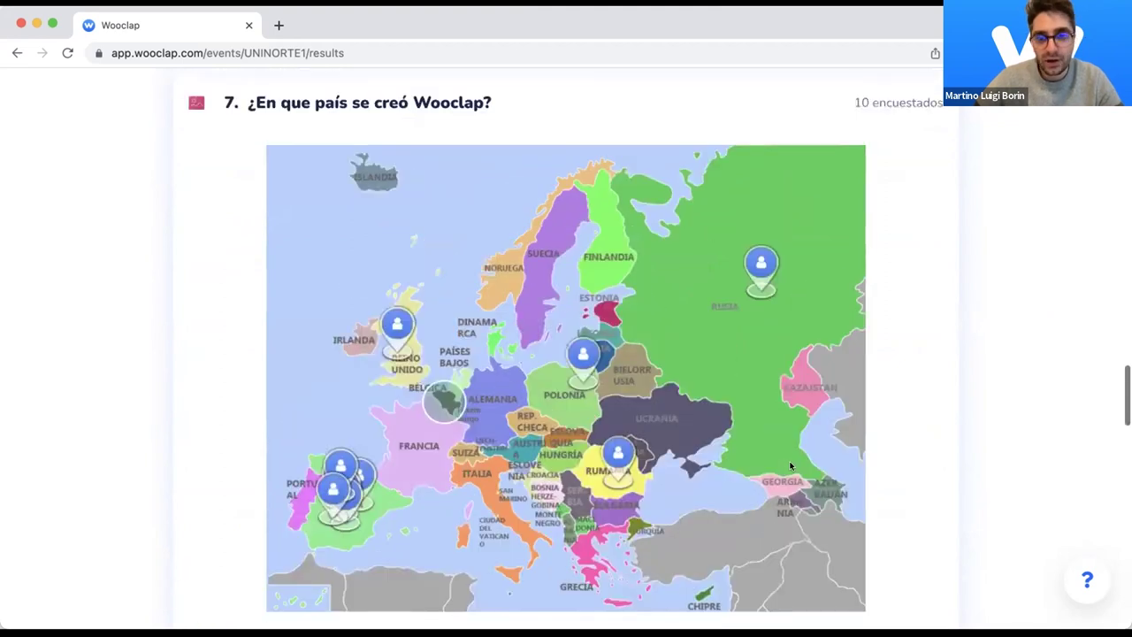
scroll(791, 467, "up", 3)
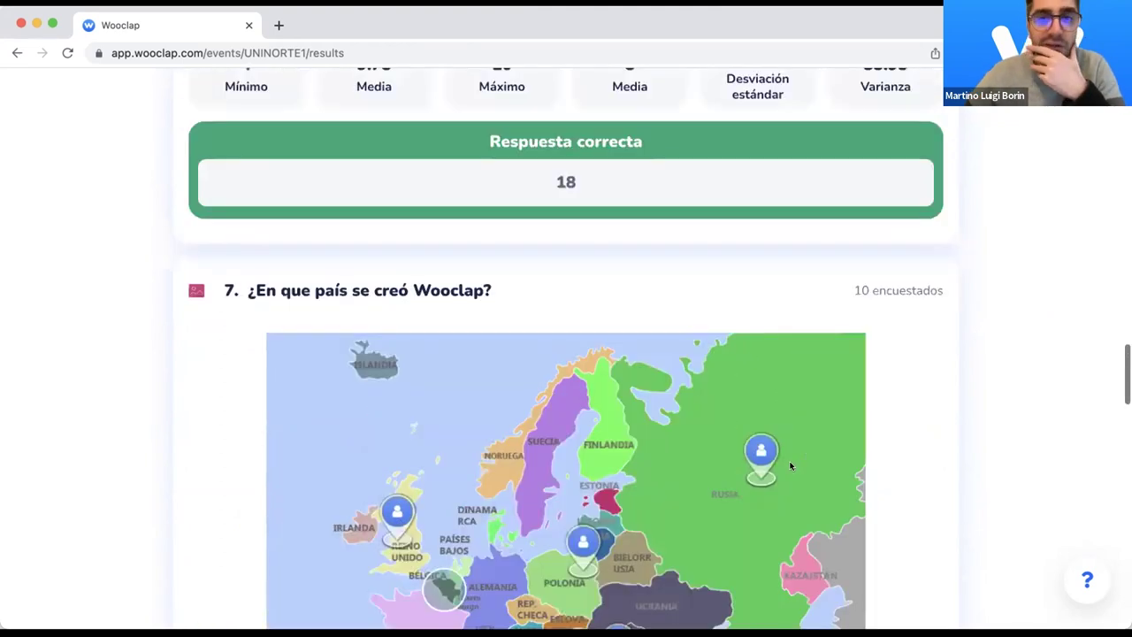
scroll(397, 429, "up", 15)
scroll(402, 447, "up", 10)
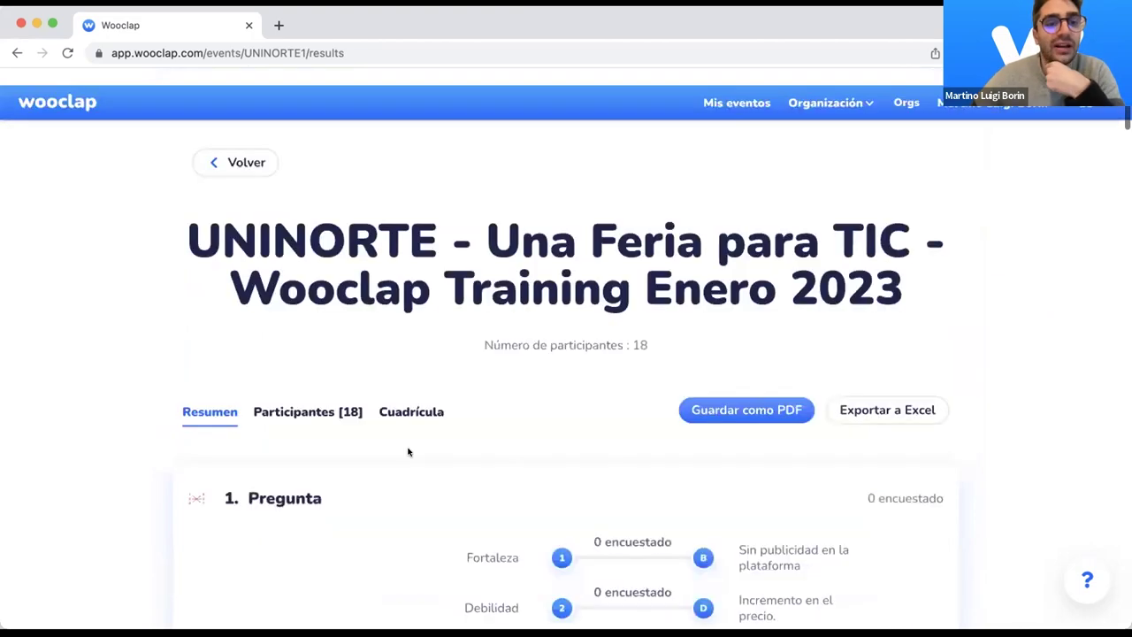
Step: Switch the results to the per-participant view, look through the participant list, and close it with Anónimo 1, Equipo 1 selected
scroll(300, 349, "down", 1)
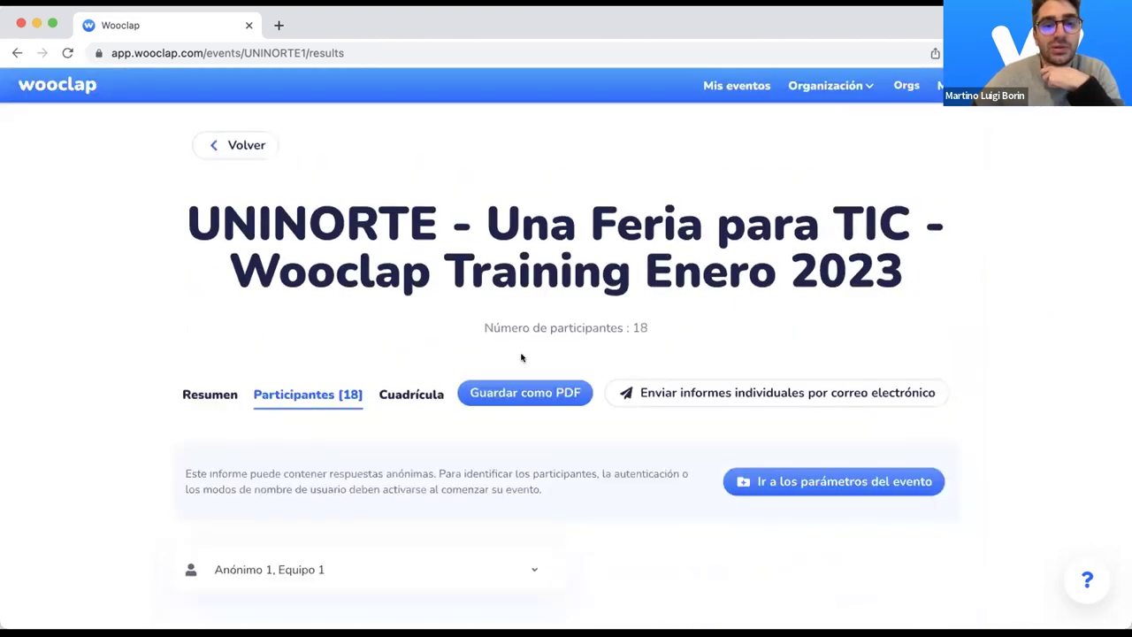
scroll(359, 368, "down", 3)
key("Down")
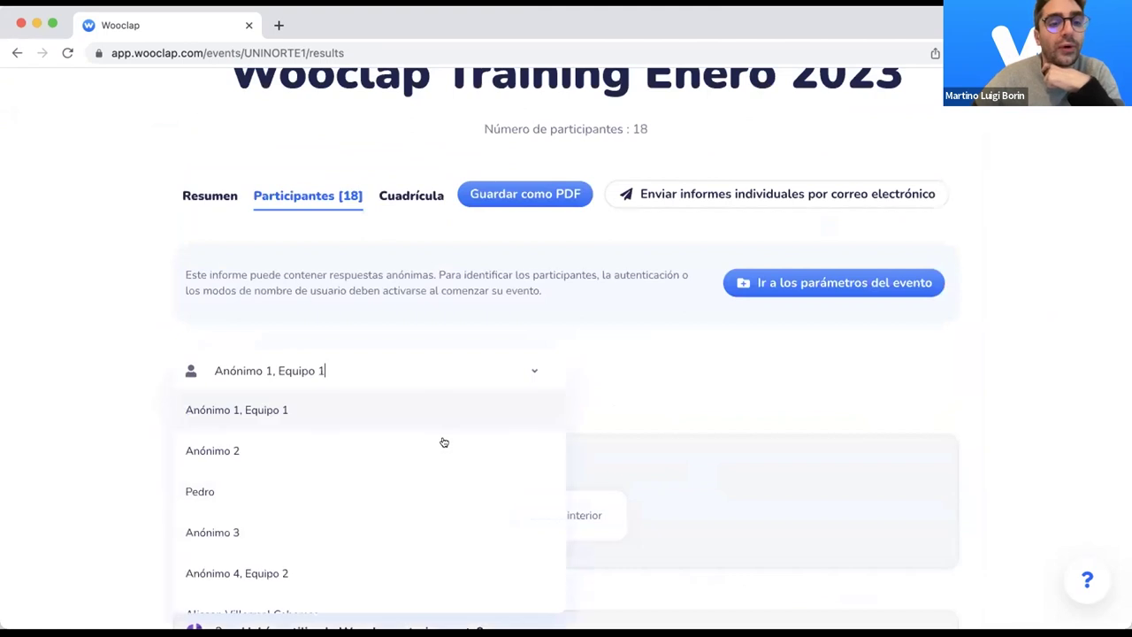
left_click(807, 469)
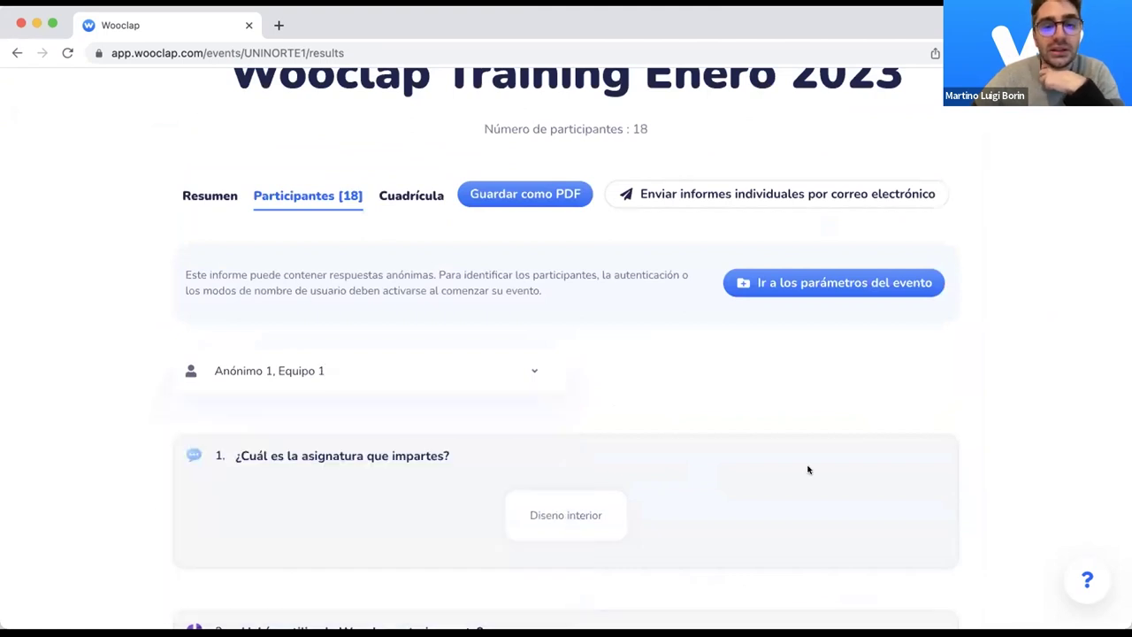
Step: Read through the individual answers of Anónimo 1, Equipo 1, from the prior-use poll to the map question
scroll(807, 470, "down", 3)
scroll(808, 470, "down", 2)
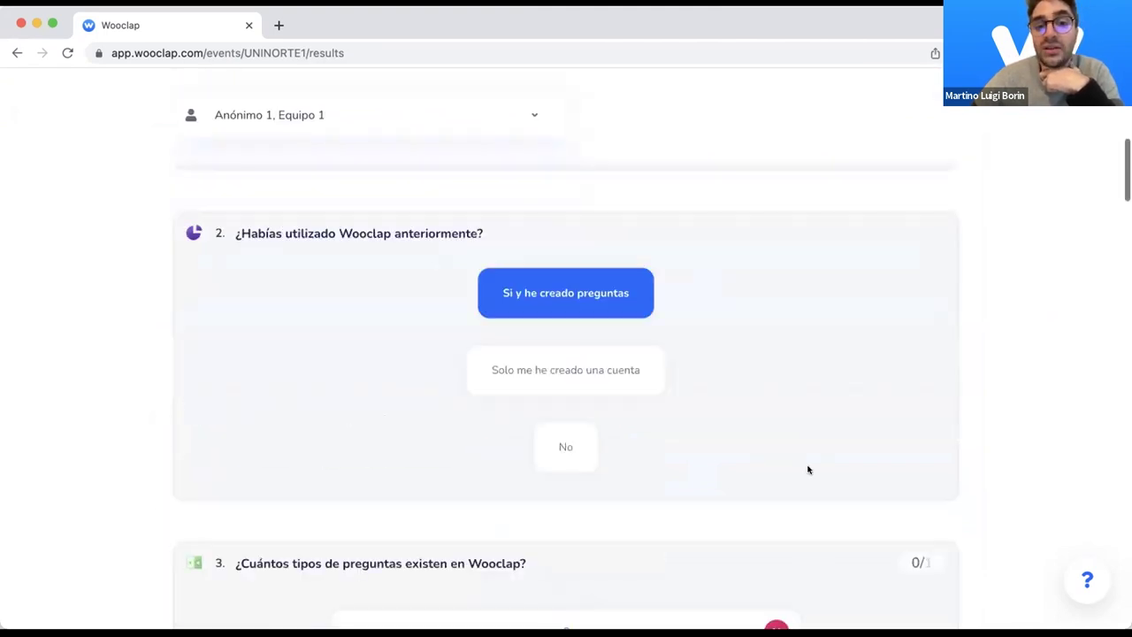
scroll(808, 470, "down", 1)
scroll(808, 469, "down", 2)
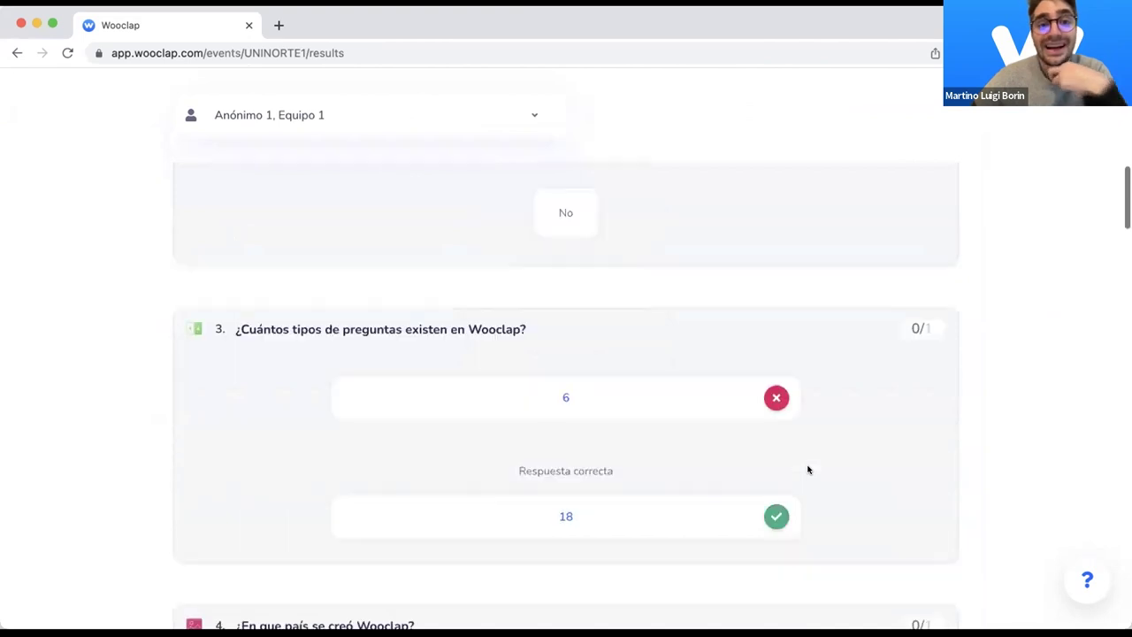
scroll(808, 470, "down", 1)
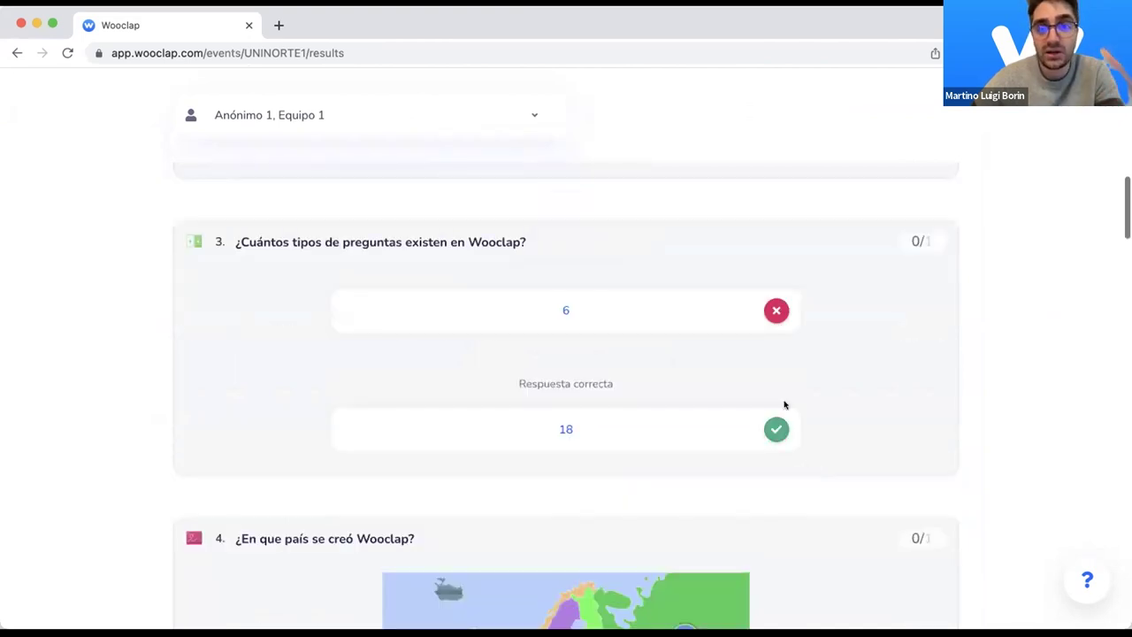
scroll(784, 405, "down", 1)
scroll(784, 404, "up", 5)
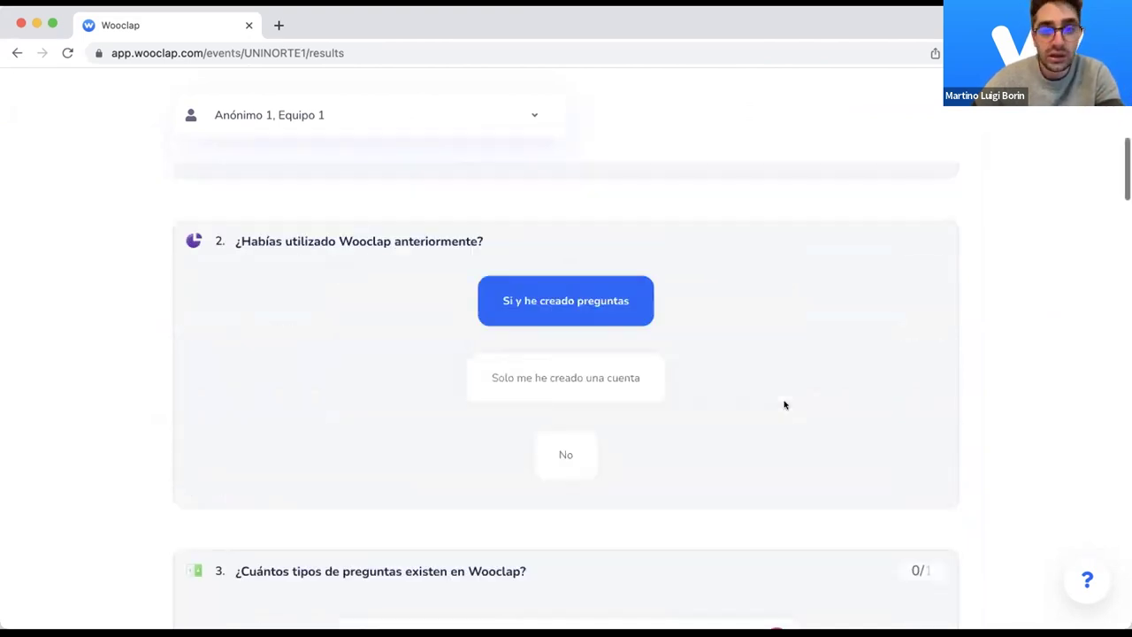
scroll(784, 404, "down", 5)
scroll(806, 430, "down", 2)
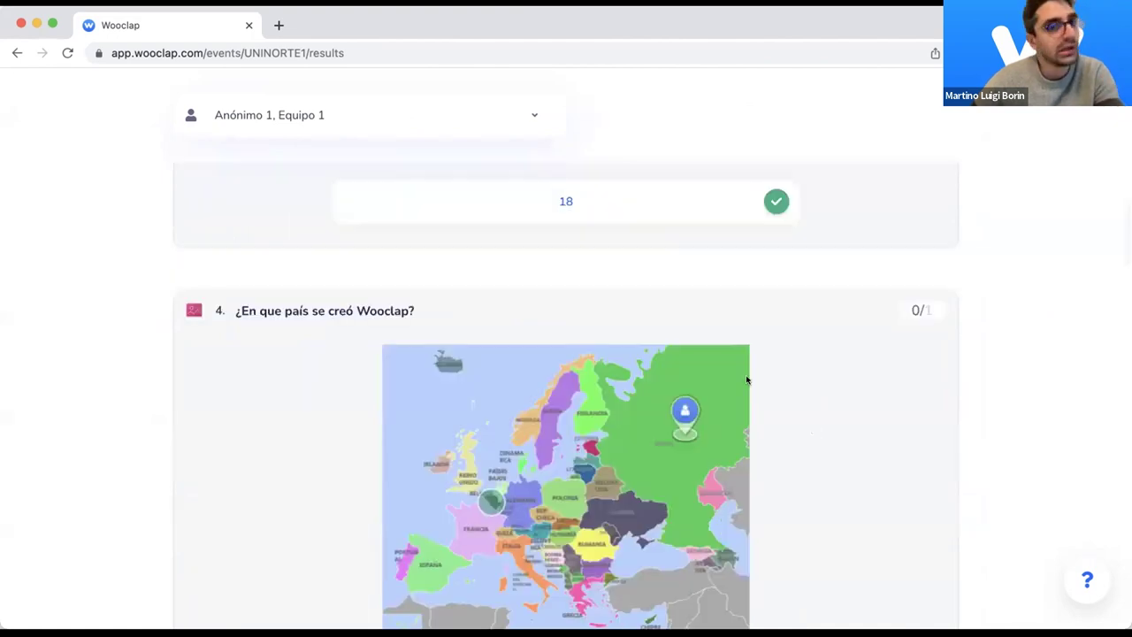
scroll(746, 381, "down", 2)
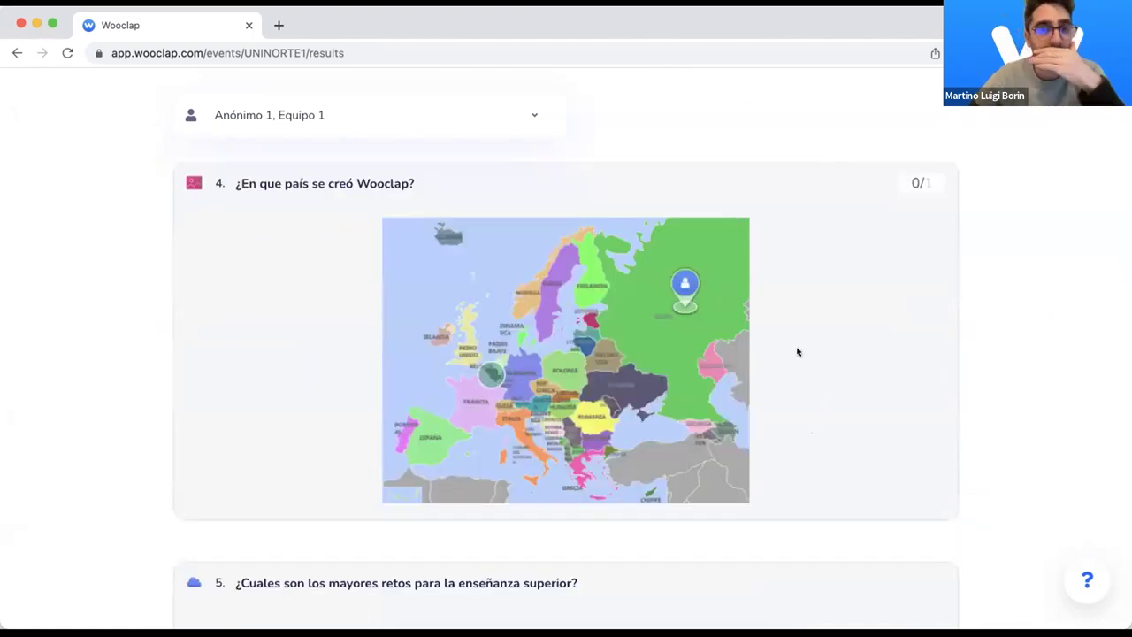
Step: Switch the results to the grid view and look over each participant's total score and answers per question
scroll(601, 312, "up", 7)
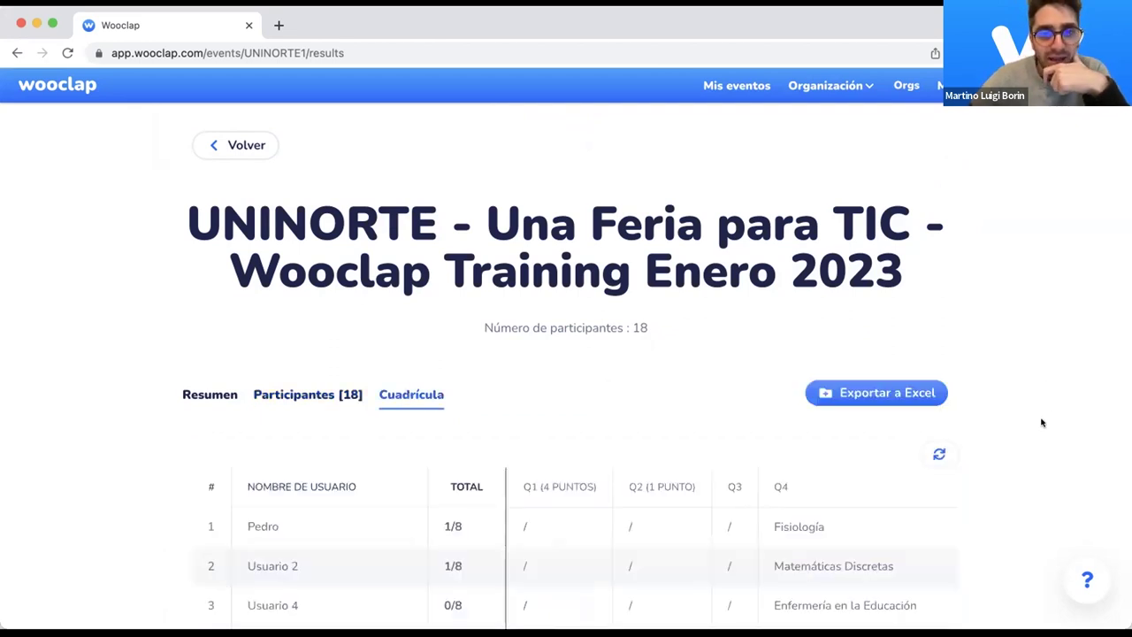
scroll(1042, 423, "down", 1)
scroll(1042, 423, "down", 1)
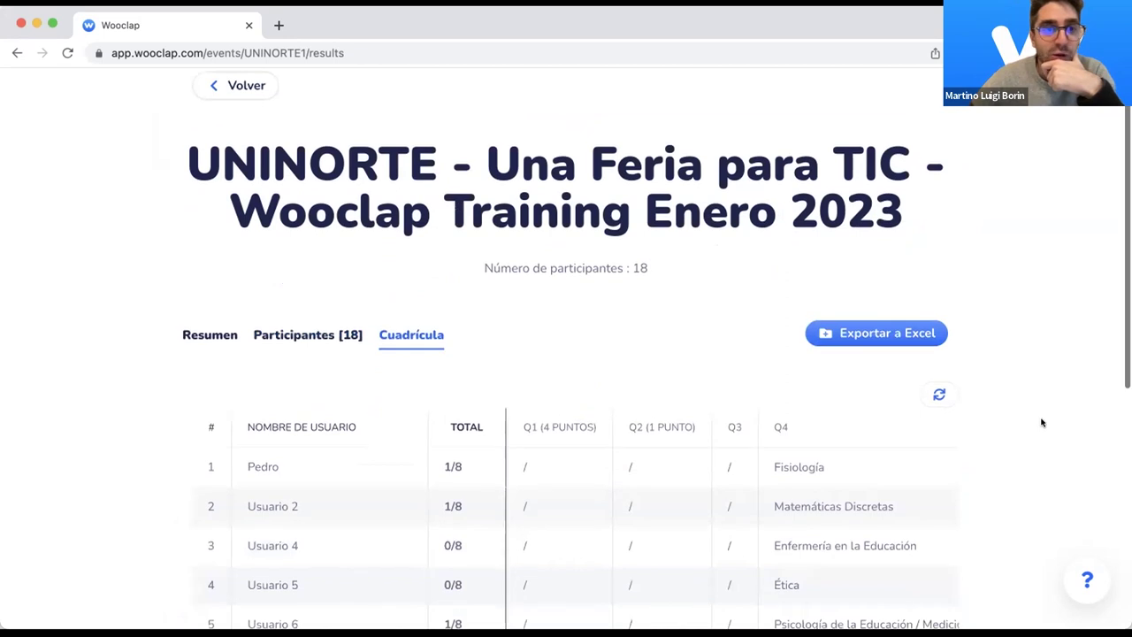
scroll(1042, 422, "down", 2)
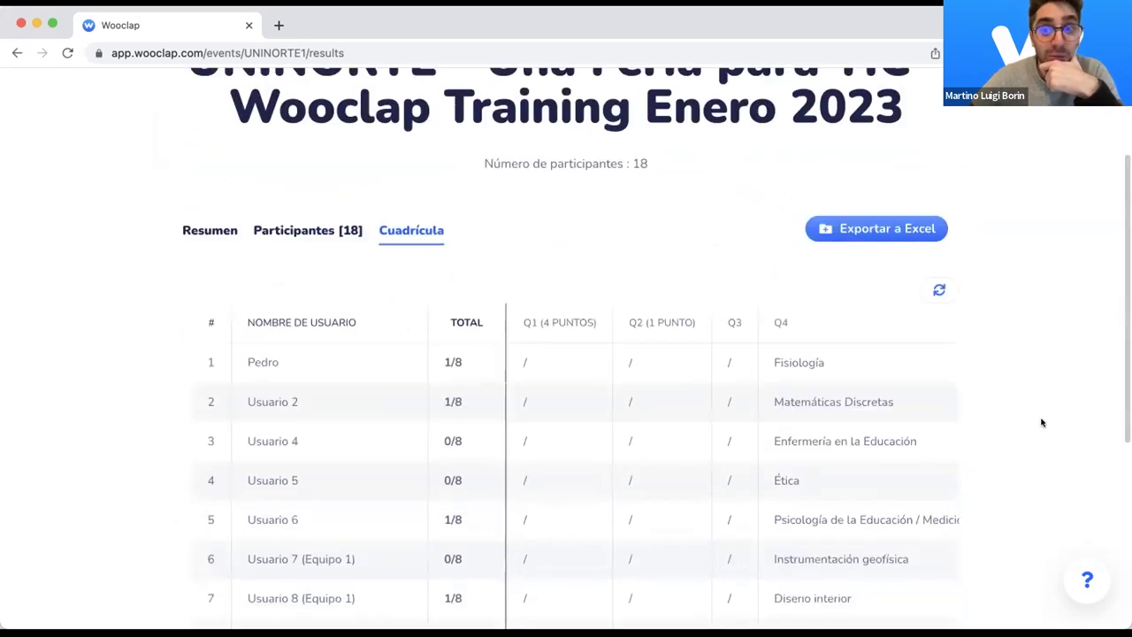
scroll(871, 283, "up", 1)
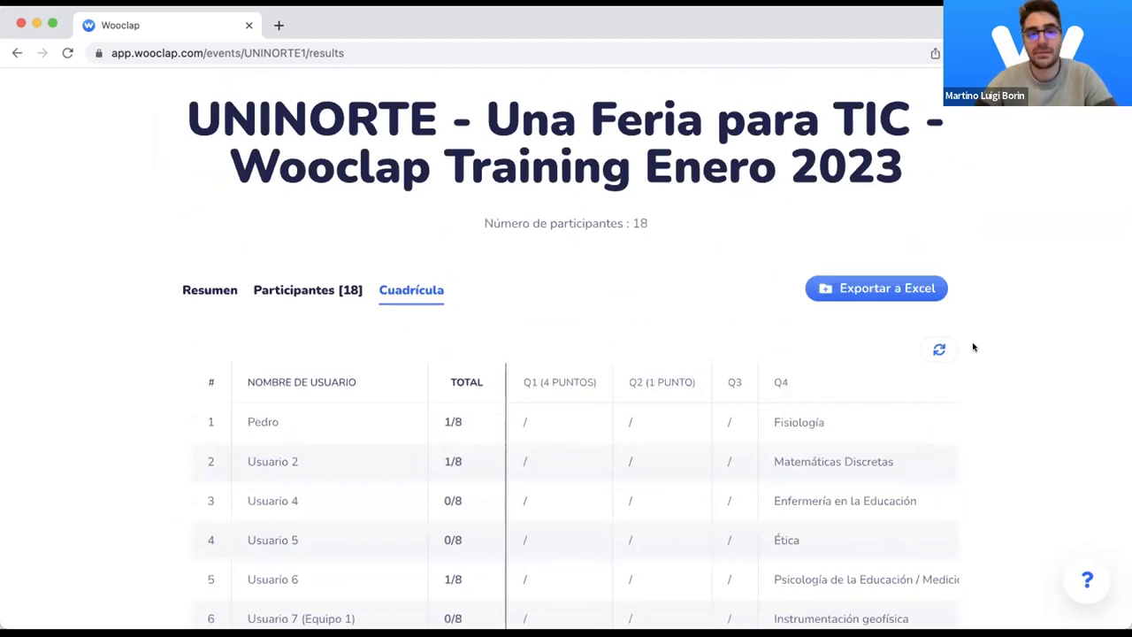
Step: Examine the results grid down to the average row and across the question columns from Q1 to Q11
scroll(973, 347, "down", 1)
scroll(695, 417, "down", 1)
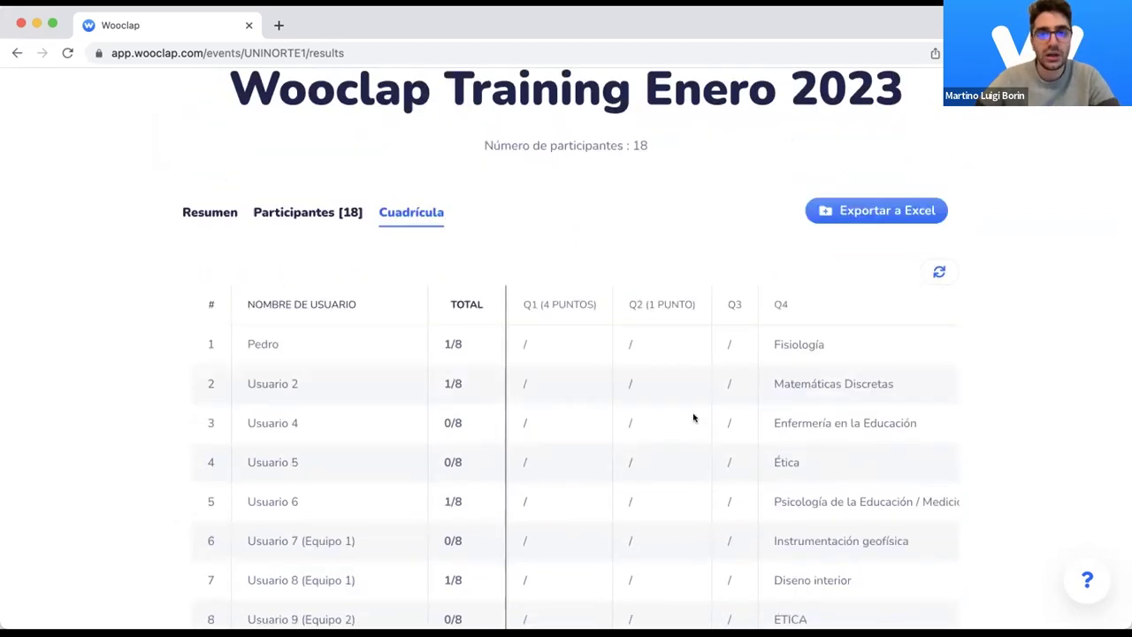
scroll(488, 458, "down", 2)
scroll(722, 420, "down", 2)
scroll(722, 420, "right", 3)
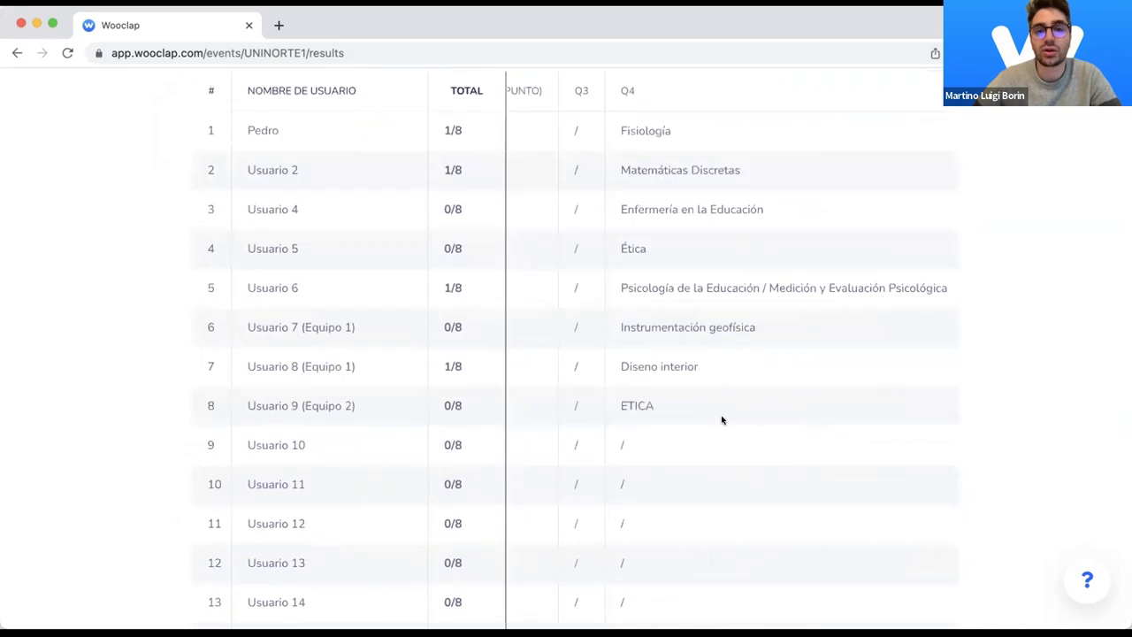
scroll(722, 421, "right", 7)
scroll(622, 457, "down", 3)
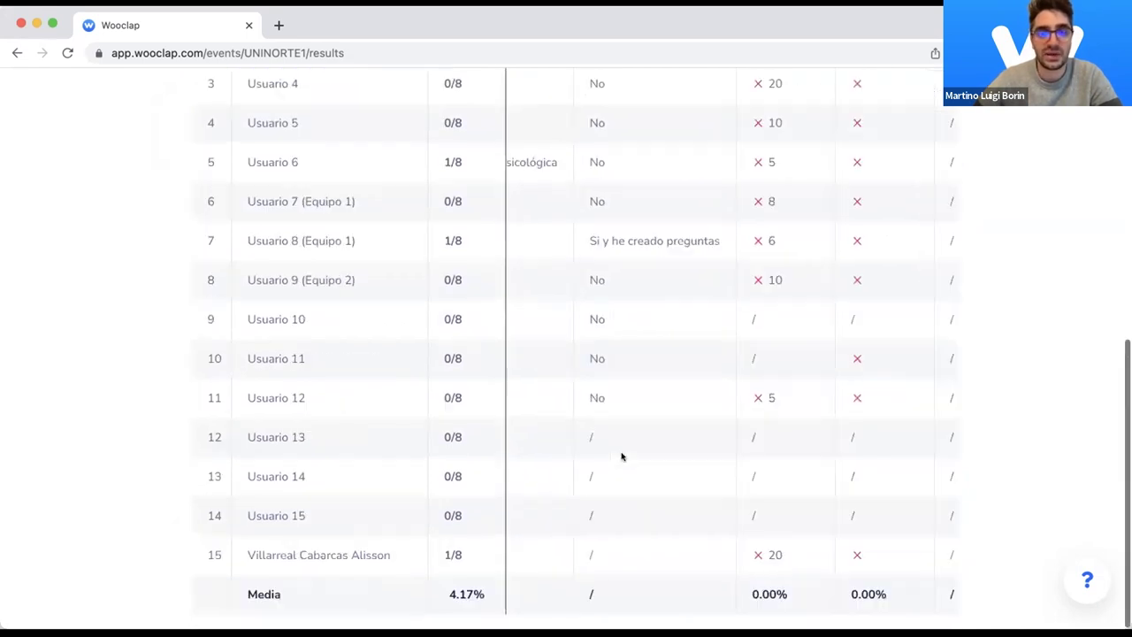
scroll(770, 414, "up", 12)
scroll(838, 441, "down", 4)
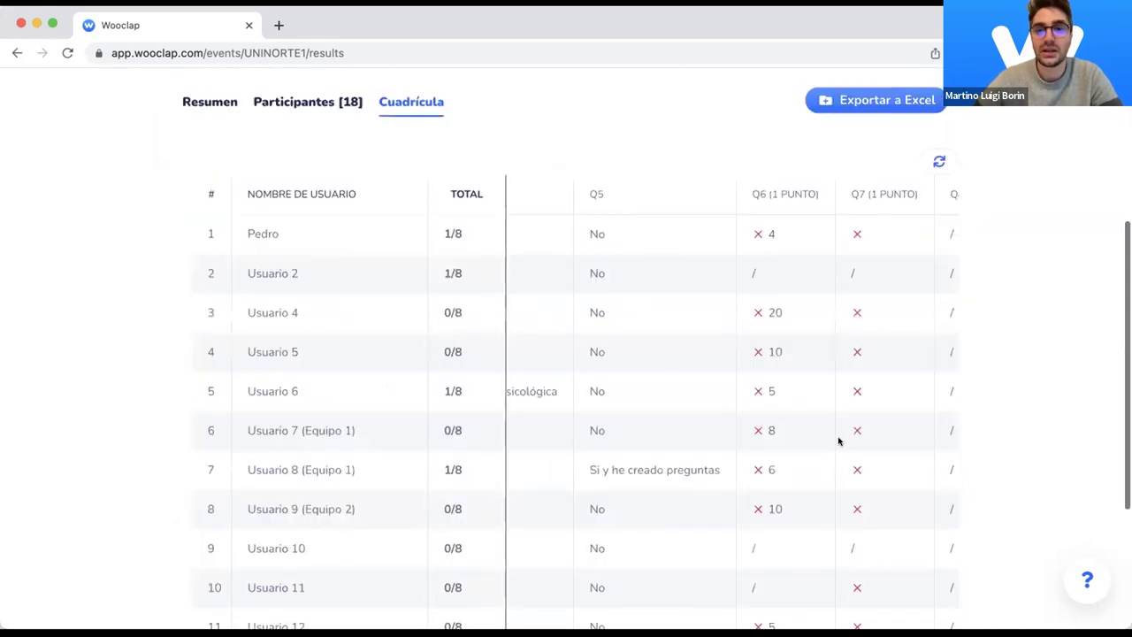
scroll(839, 441, "right", 6)
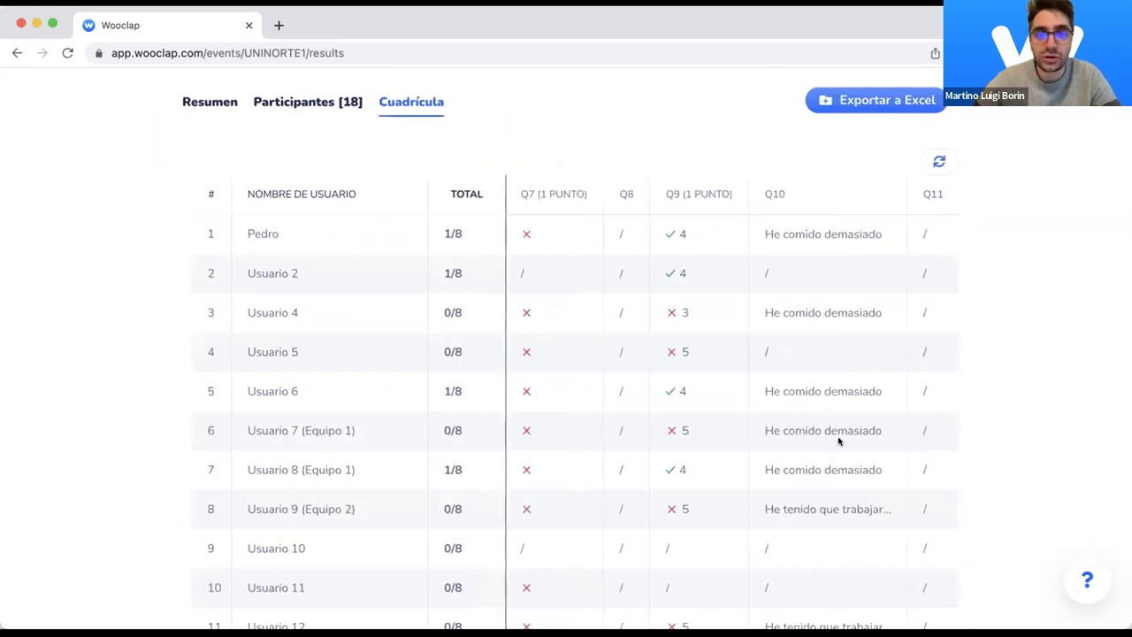
Step: Leave the results for the event page and review its question list and the options for showing and resetting results
scroll(839, 441, "up", 5)
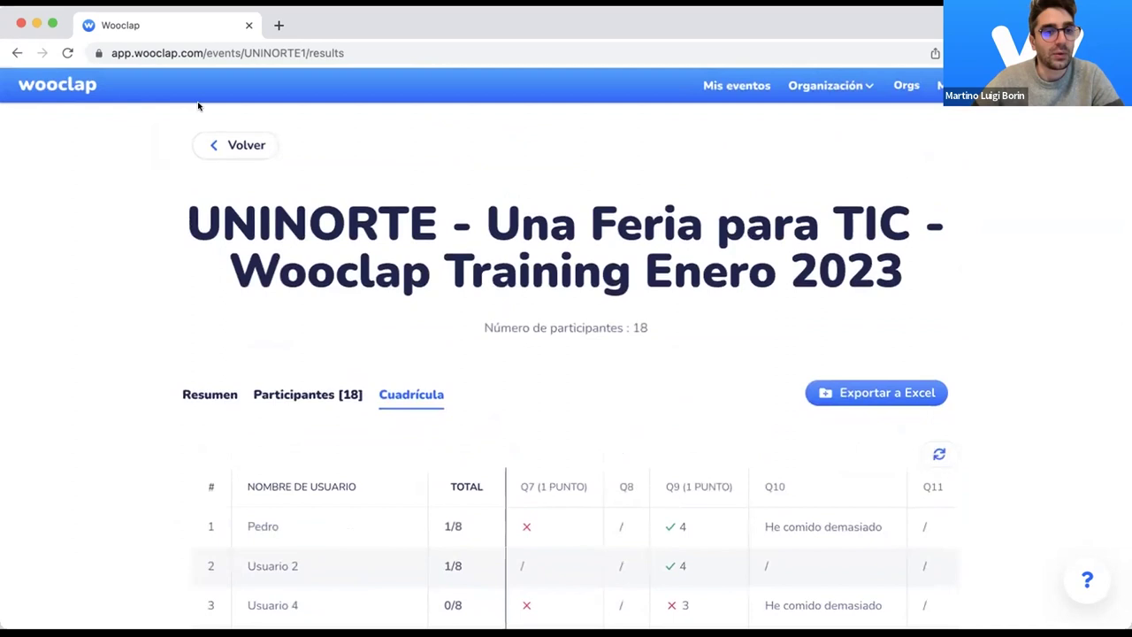
left_click(259, 142)
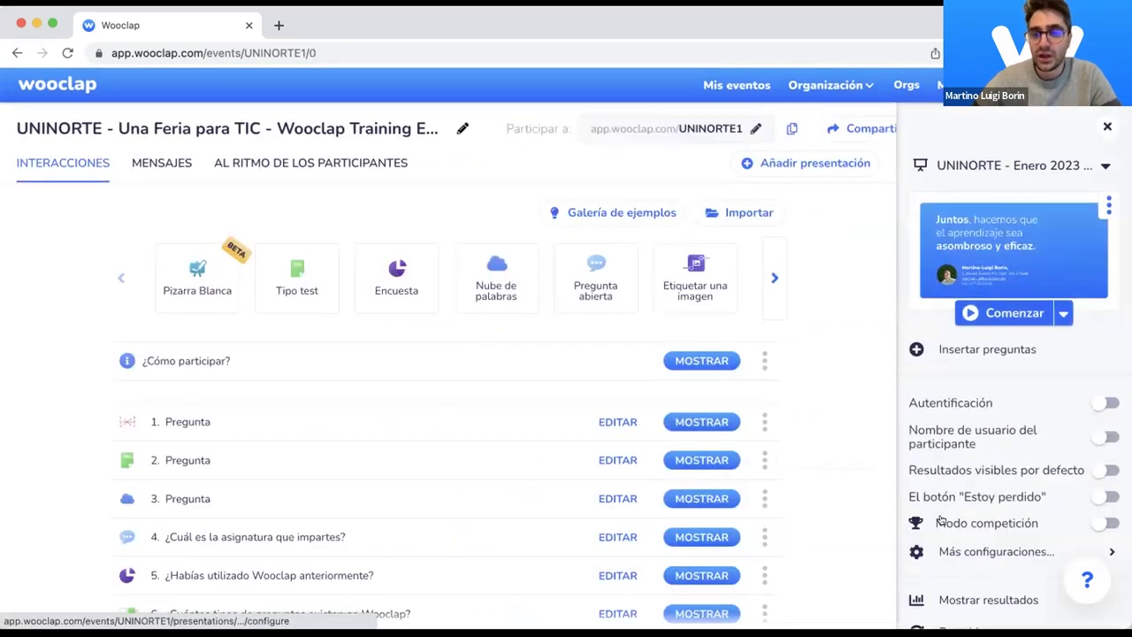
scroll(964, 548, "down", 5)
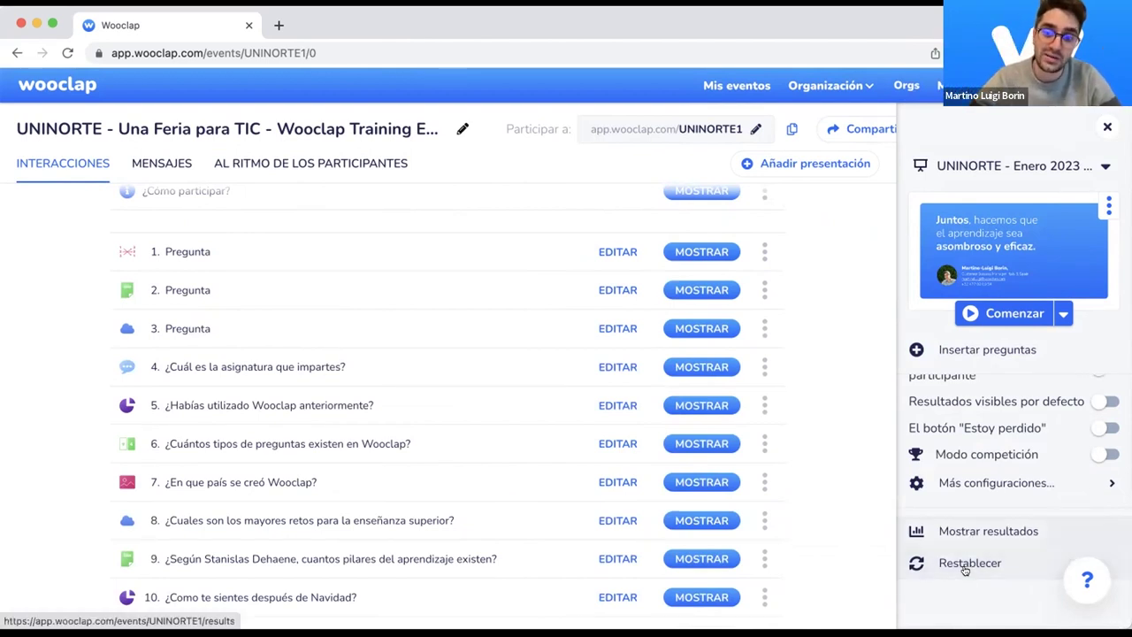
scroll(850, 541, "up", 1)
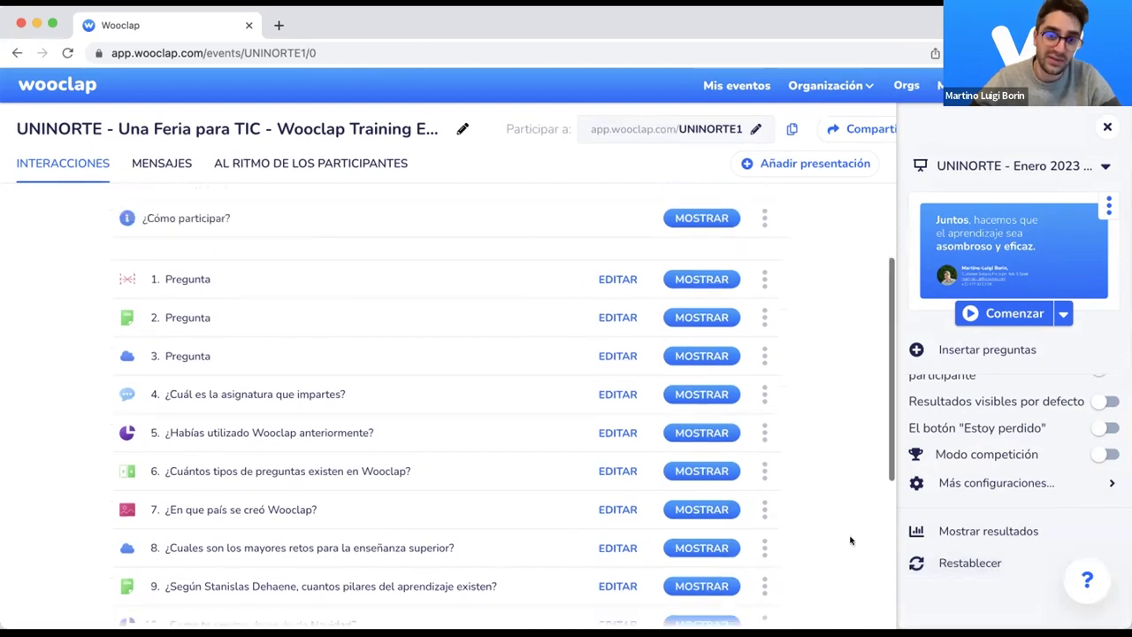
scroll(850, 540, "up", 3)
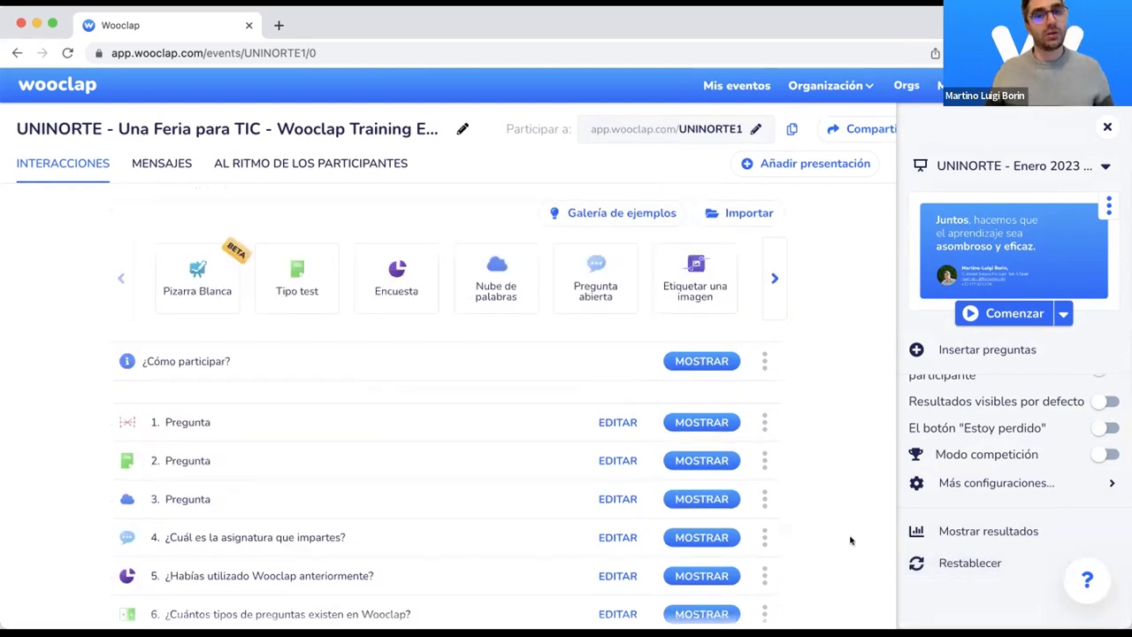